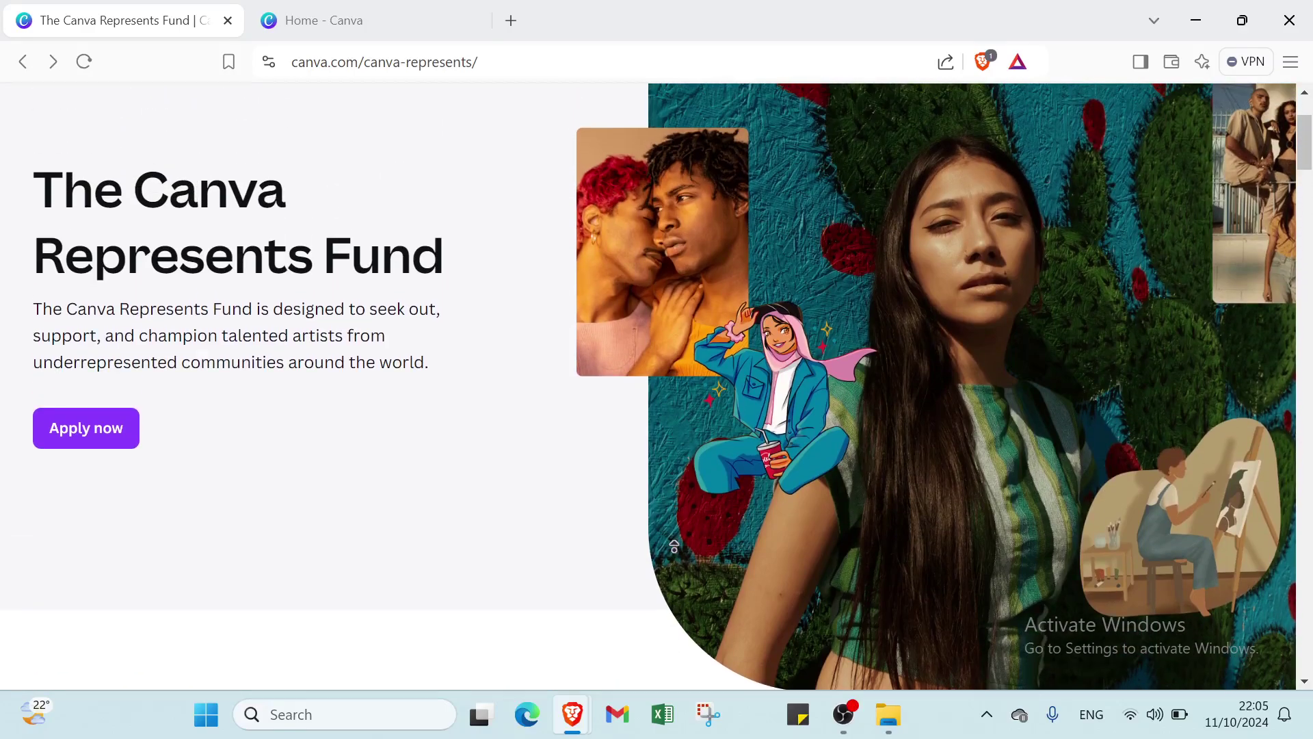
Scroll through the currently open Canva page
left_click(667, 506)
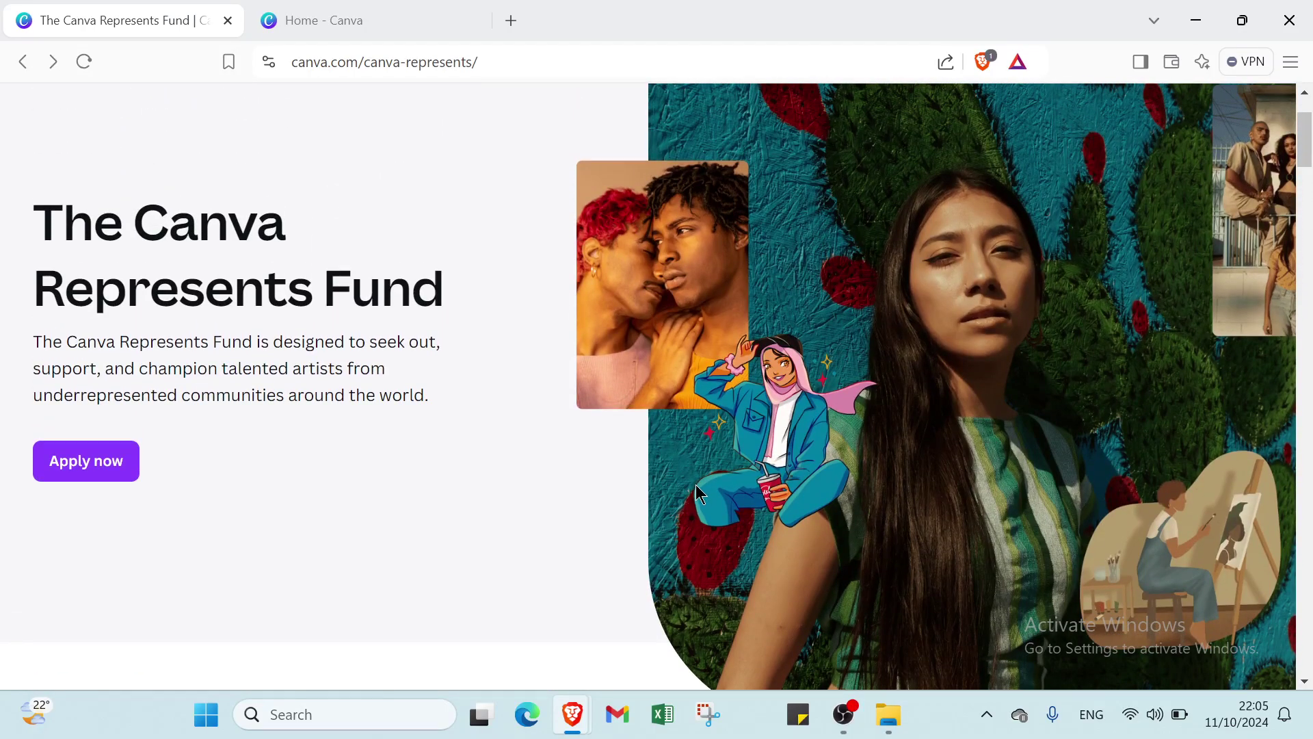
scroll(696, 484, "down", 3)
scroll(696, 484, "down", 2)
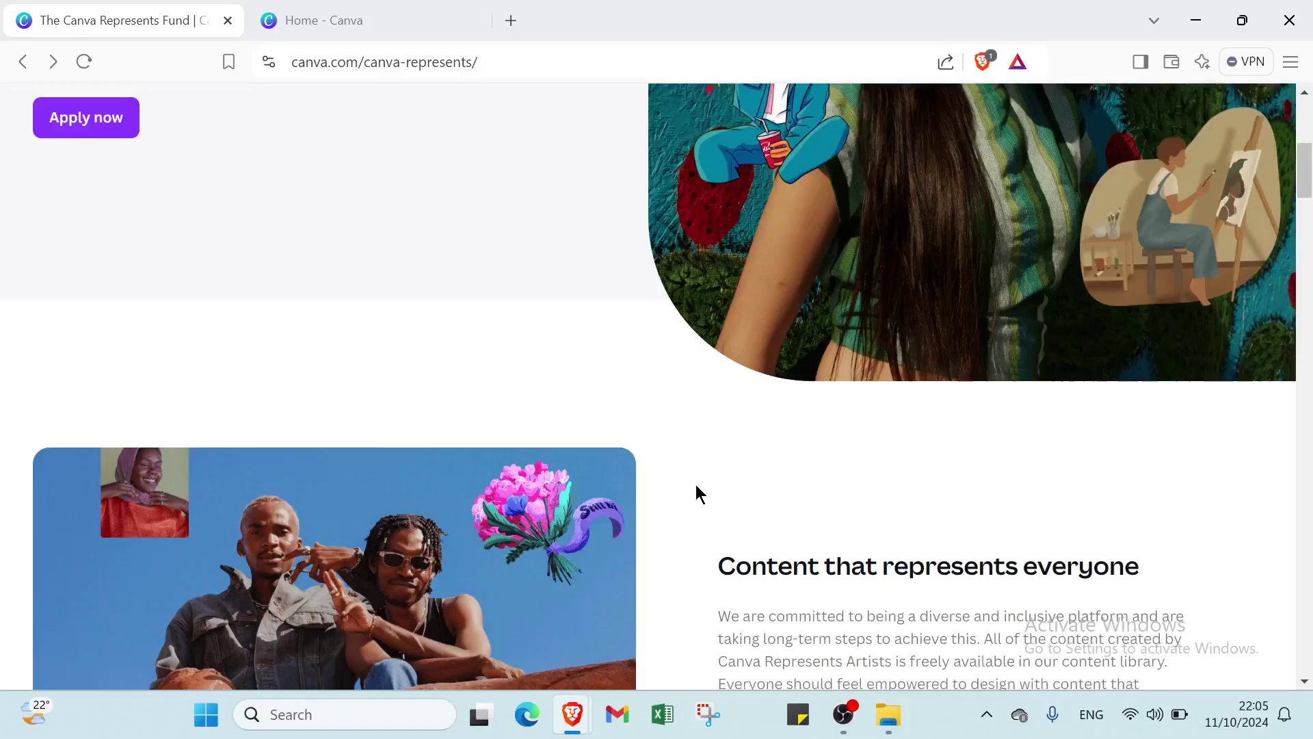
scroll(696, 484, "down", 2)
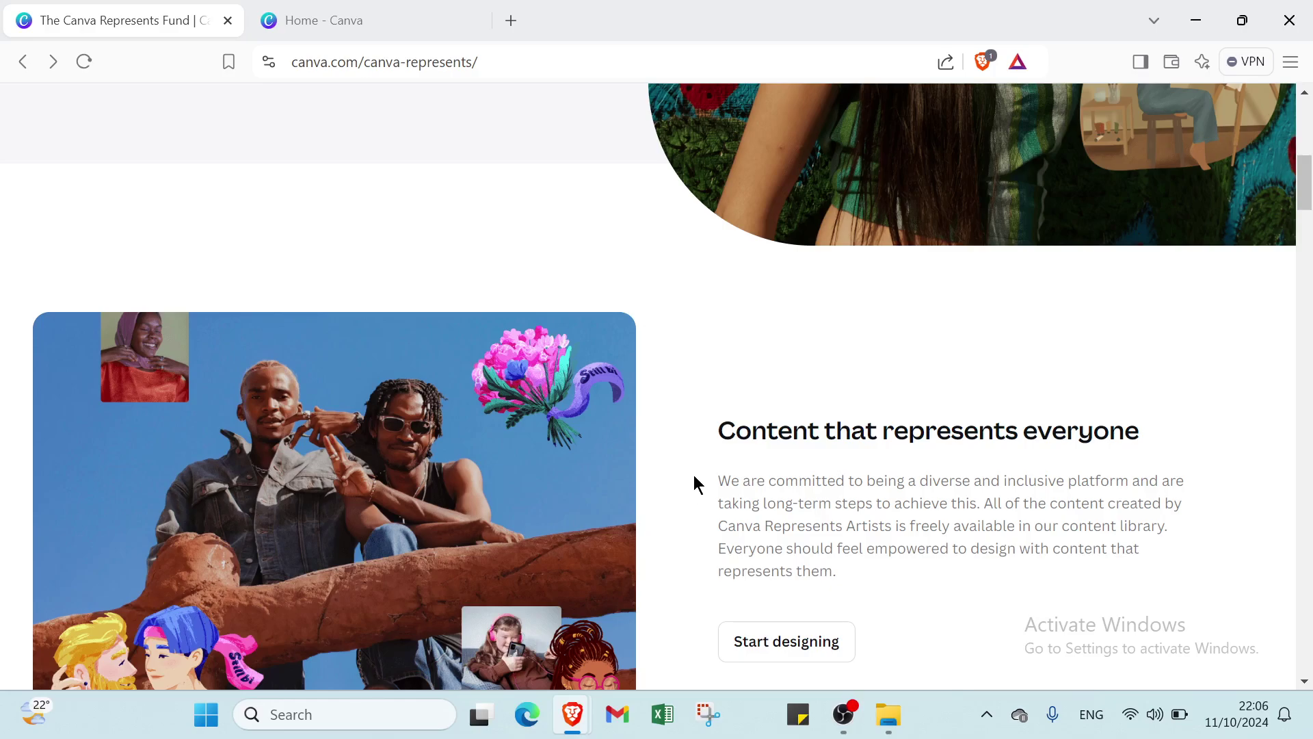
scroll(694, 441, "down", 4)
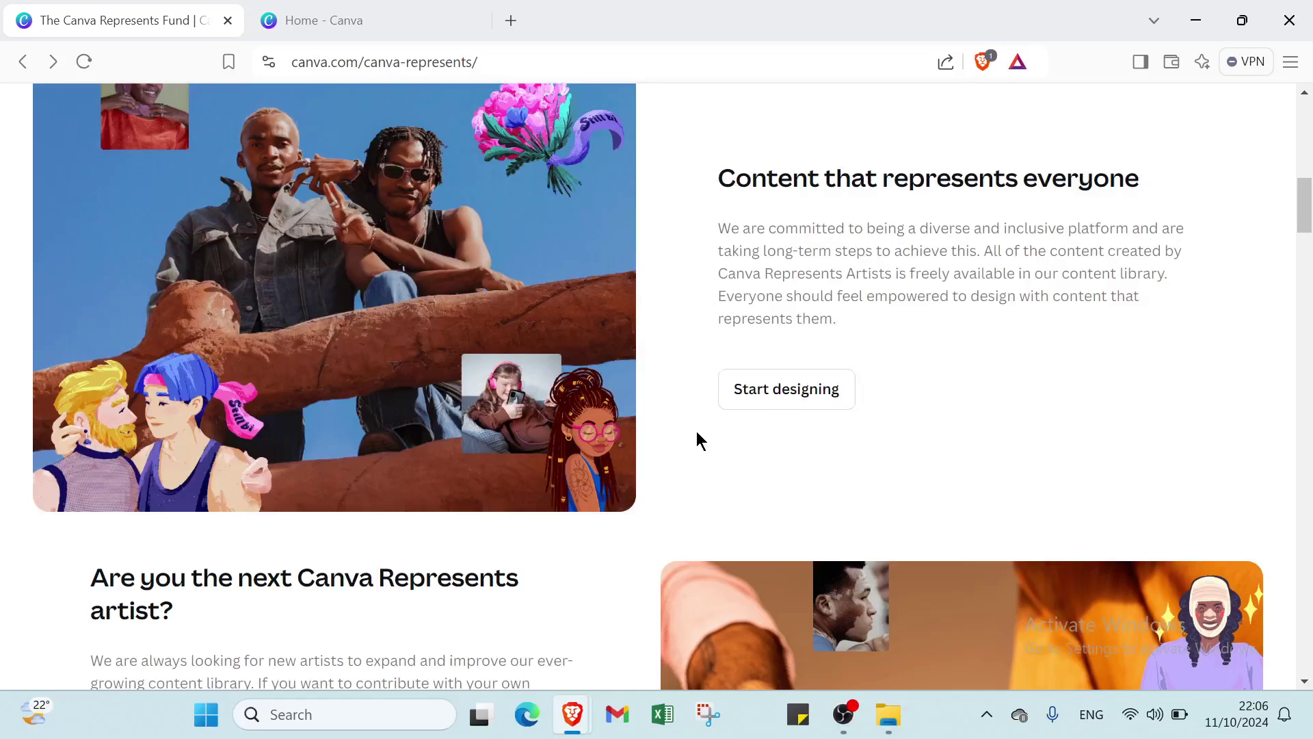
scroll(696, 432, "down", 2)
scroll(696, 432, "up", 15)
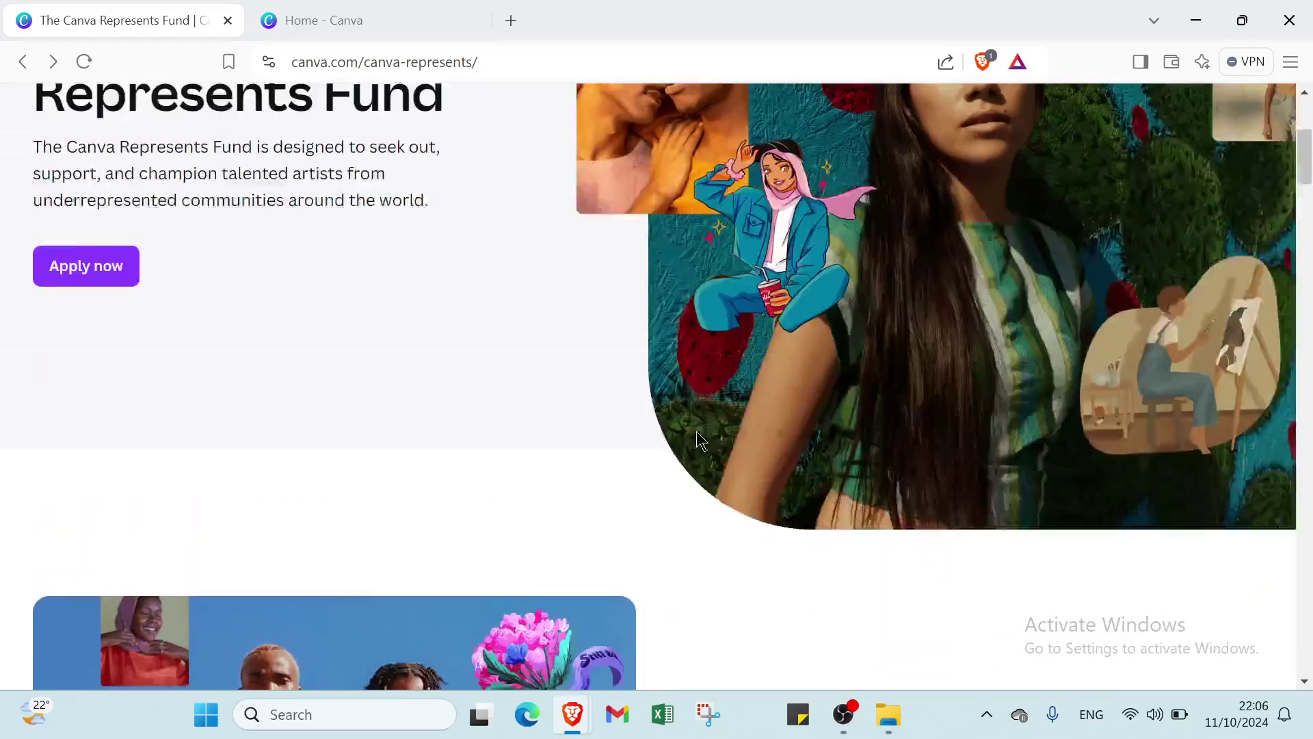
scroll(696, 432, "down", 1)
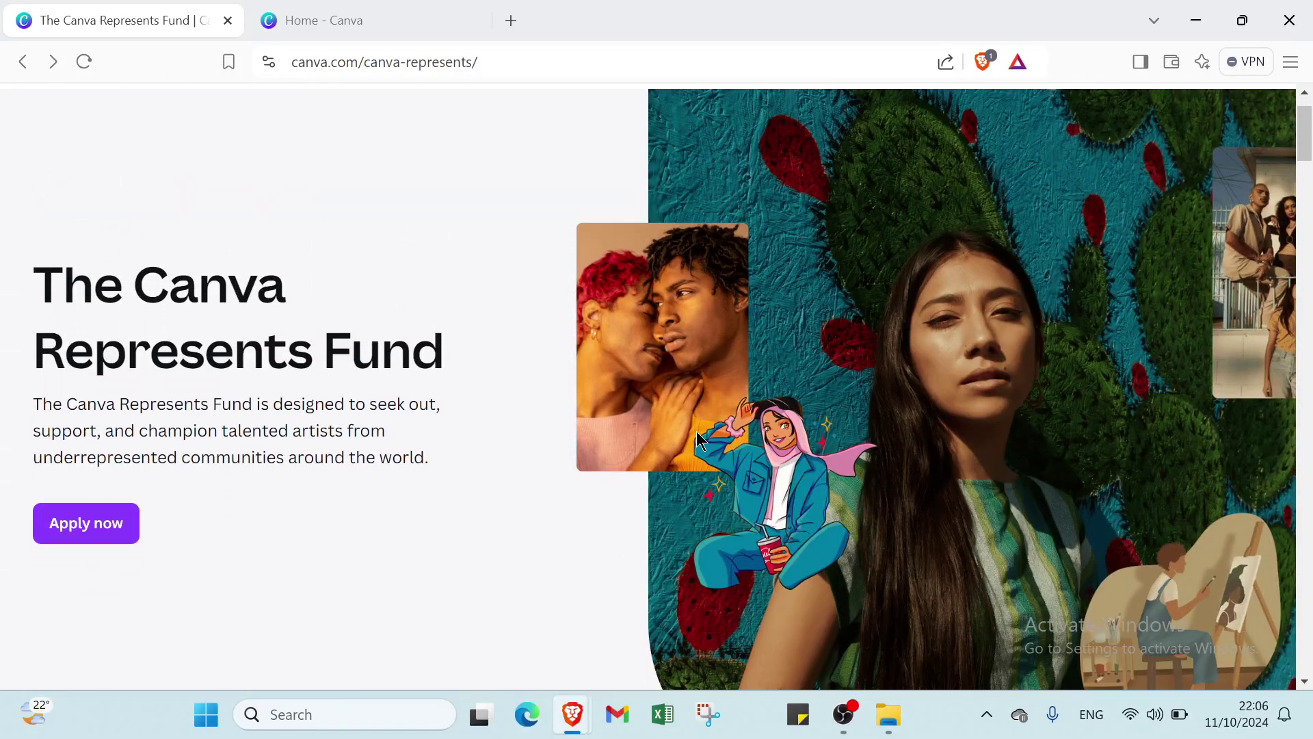
scroll(701, 439, "up", 1)
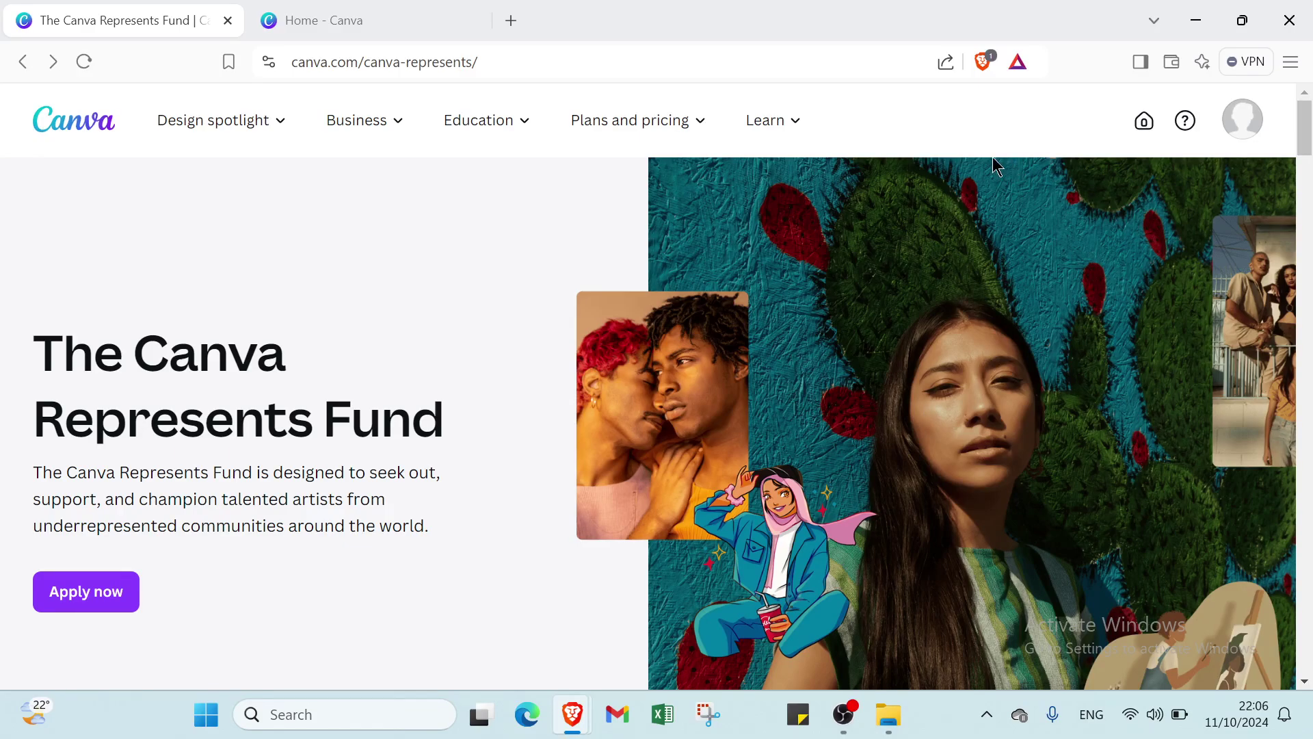
Switch to the 'Home - Canva' tab and browse the Recent designs list, returning to the top
left_click(398, 13)
scroll(790, 365, "down", 1)
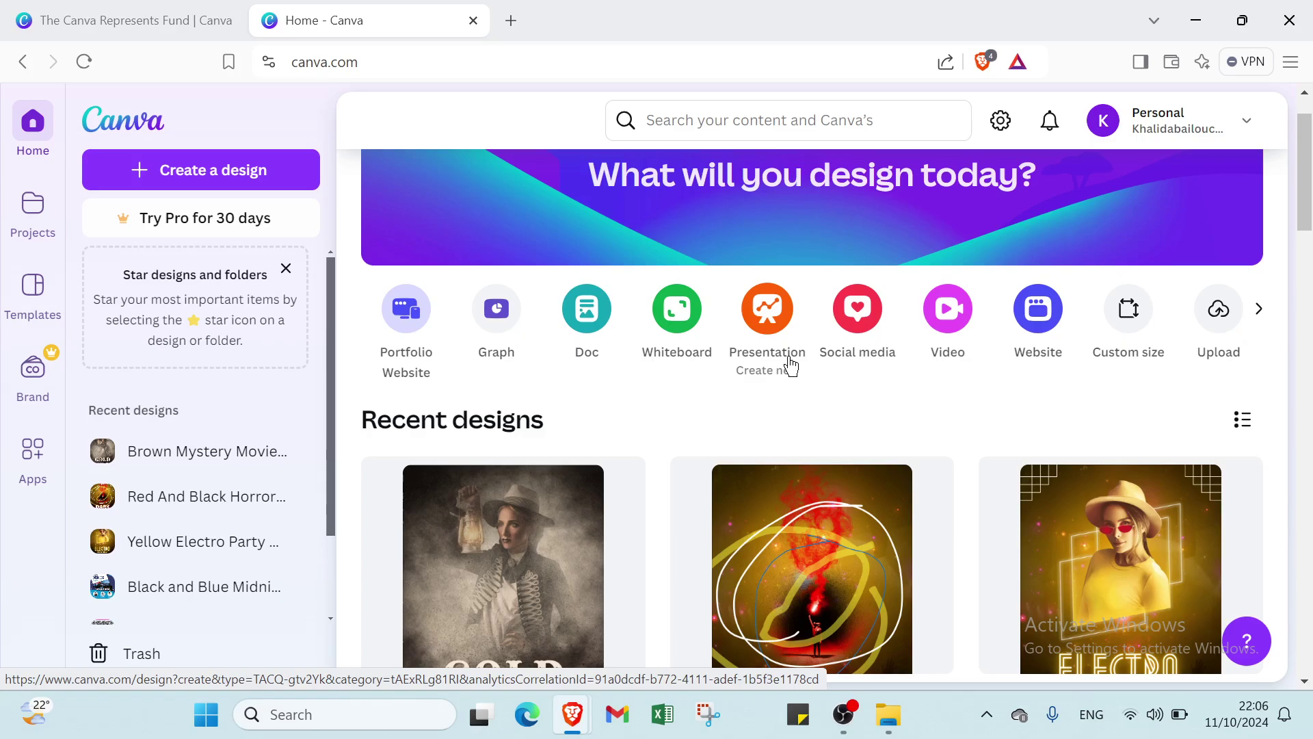
scroll(790, 366, "down", 3)
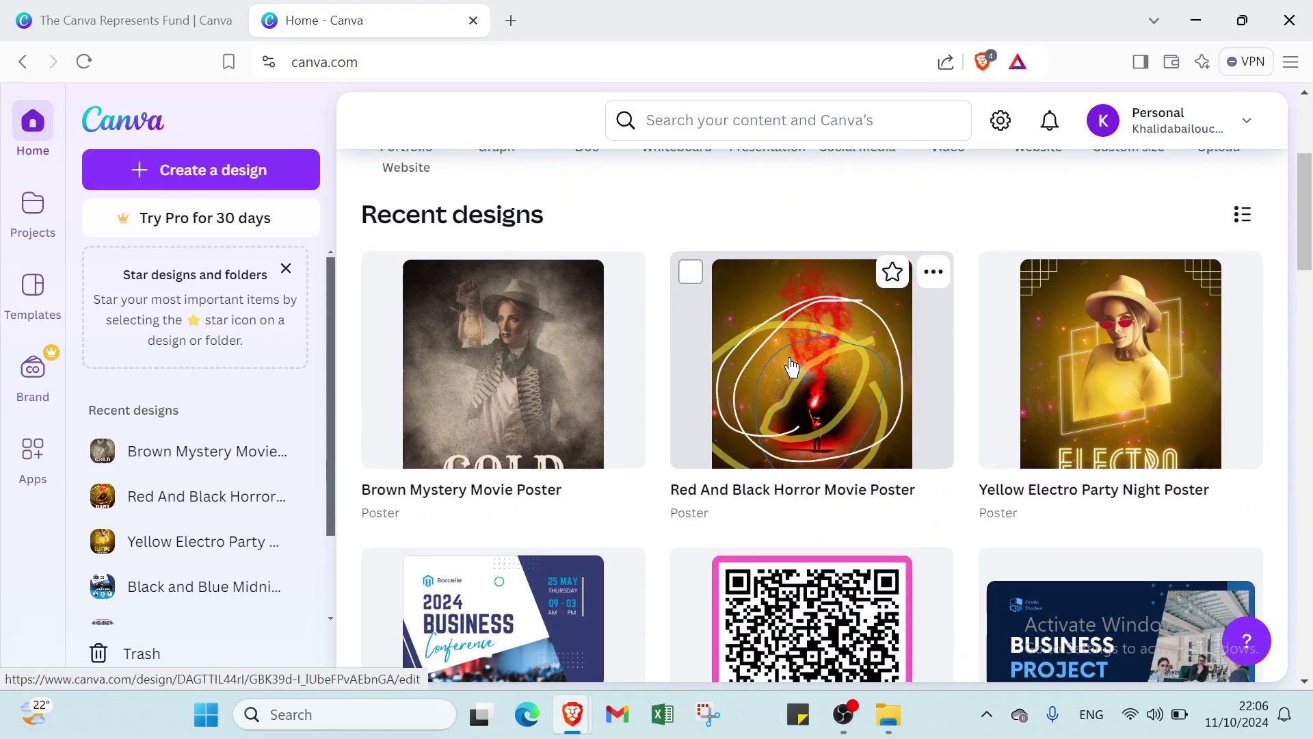
scroll(791, 368, "down", 4)
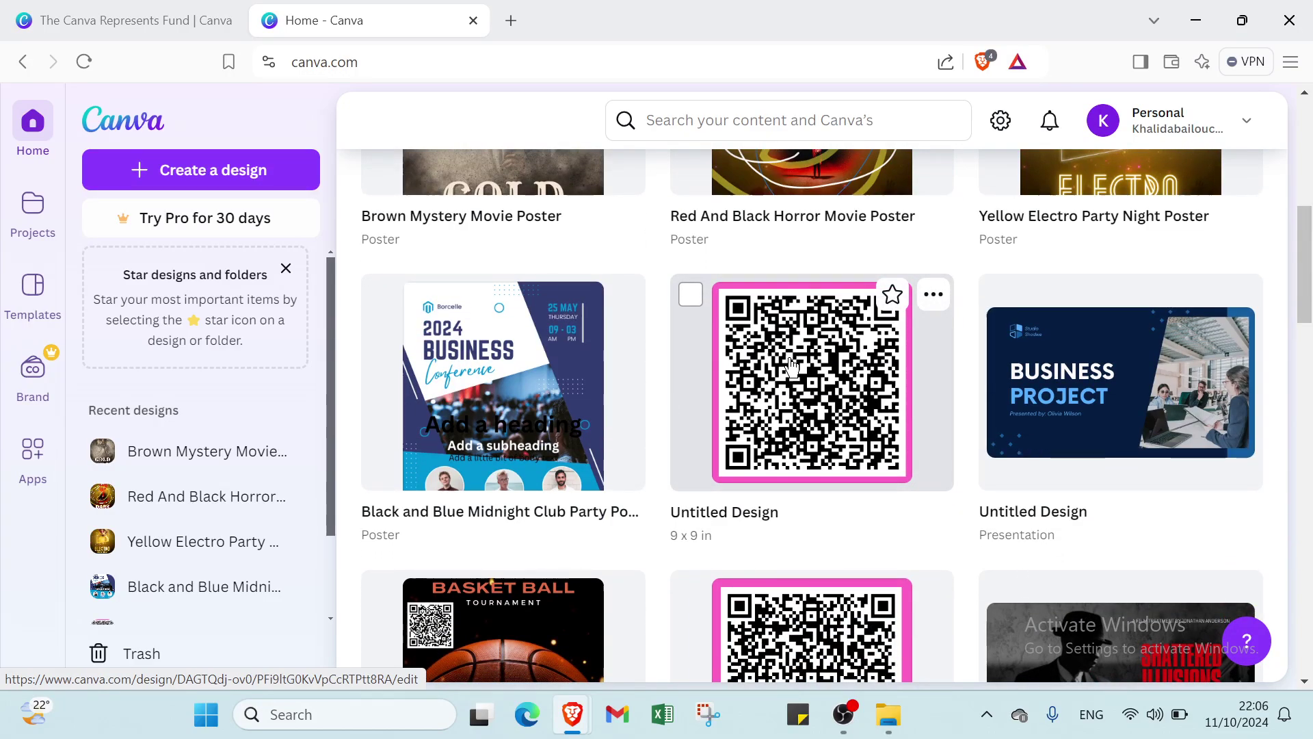
scroll(792, 368, "down", 1)
scroll(791, 367, "down", 3)
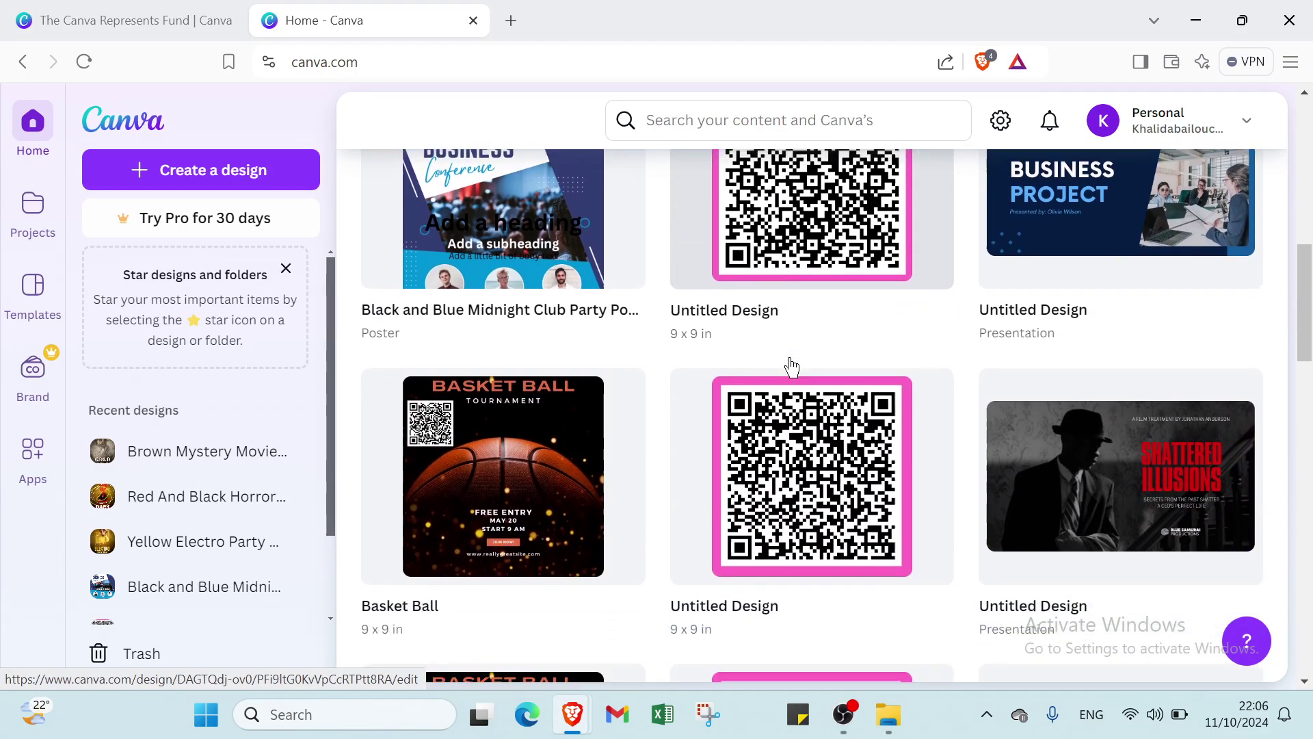
scroll(791, 367, "down", 3)
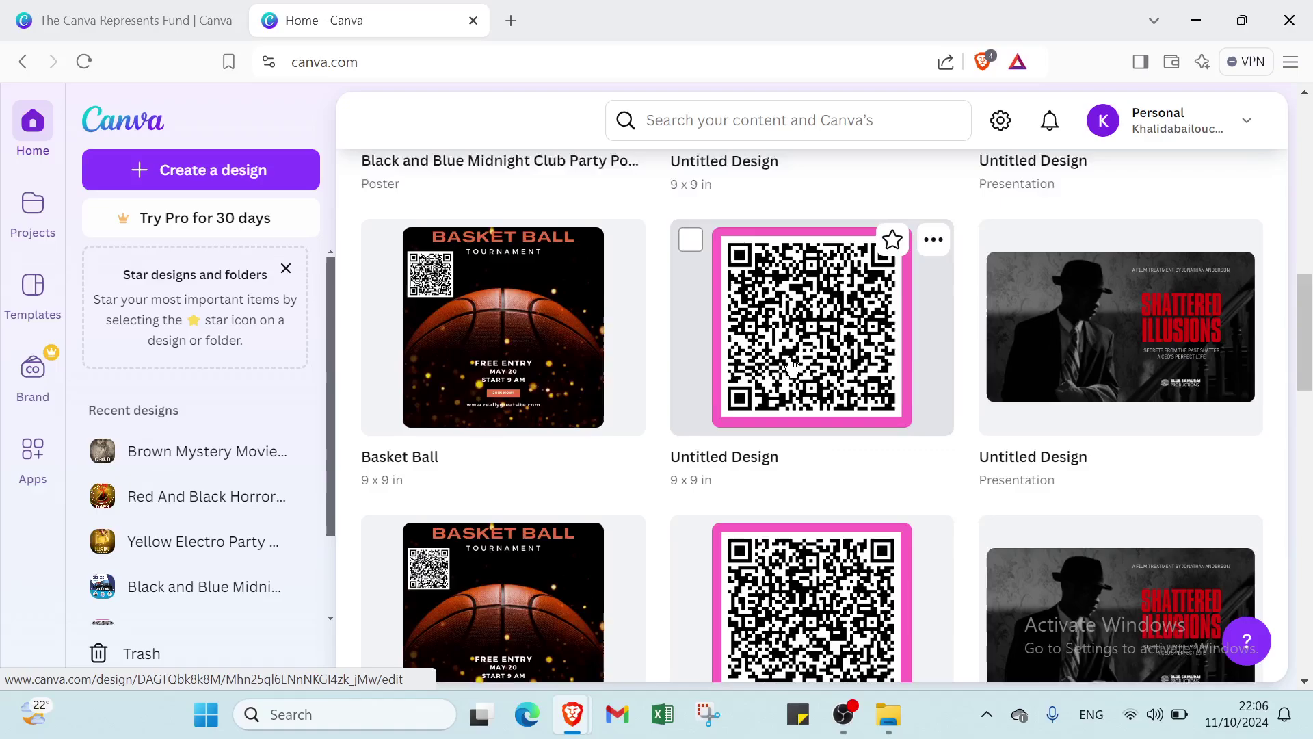
scroll(792, 367, "down", 1)
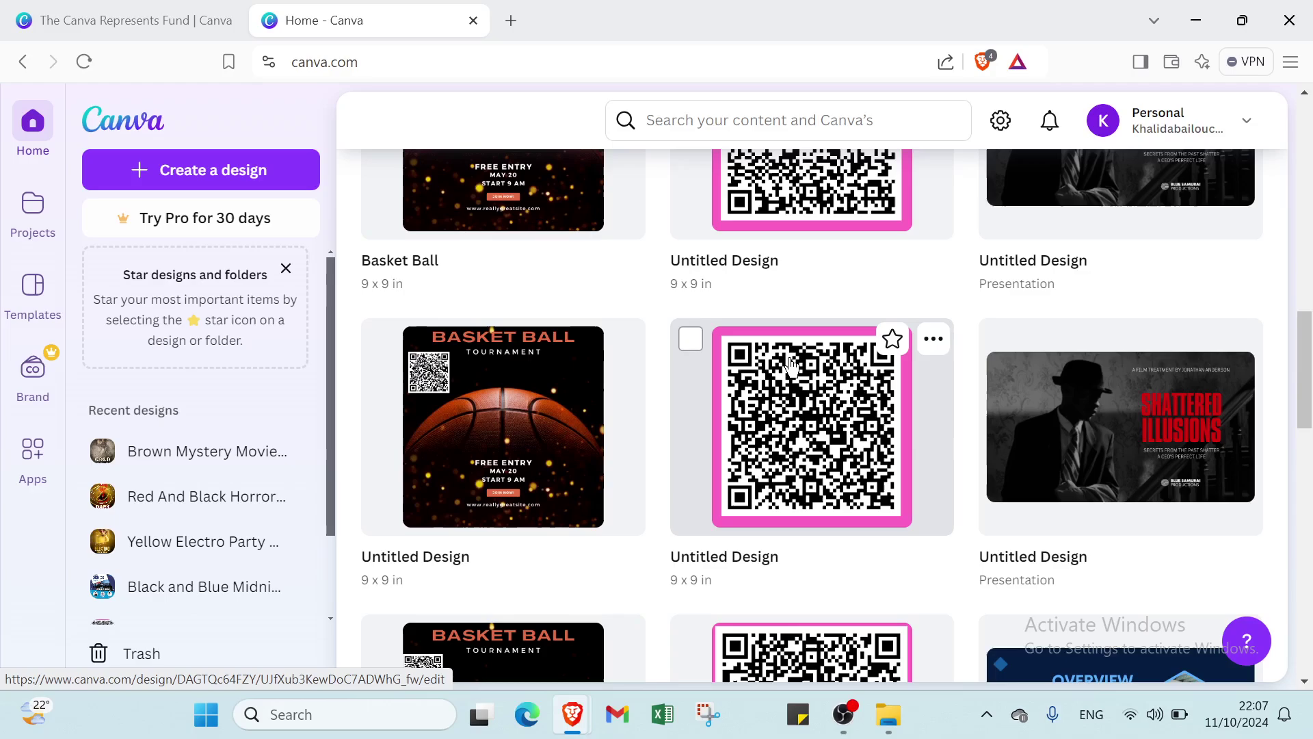
scroll(821, 397, "down", 5)
scroll(819, 397, "up", 10)
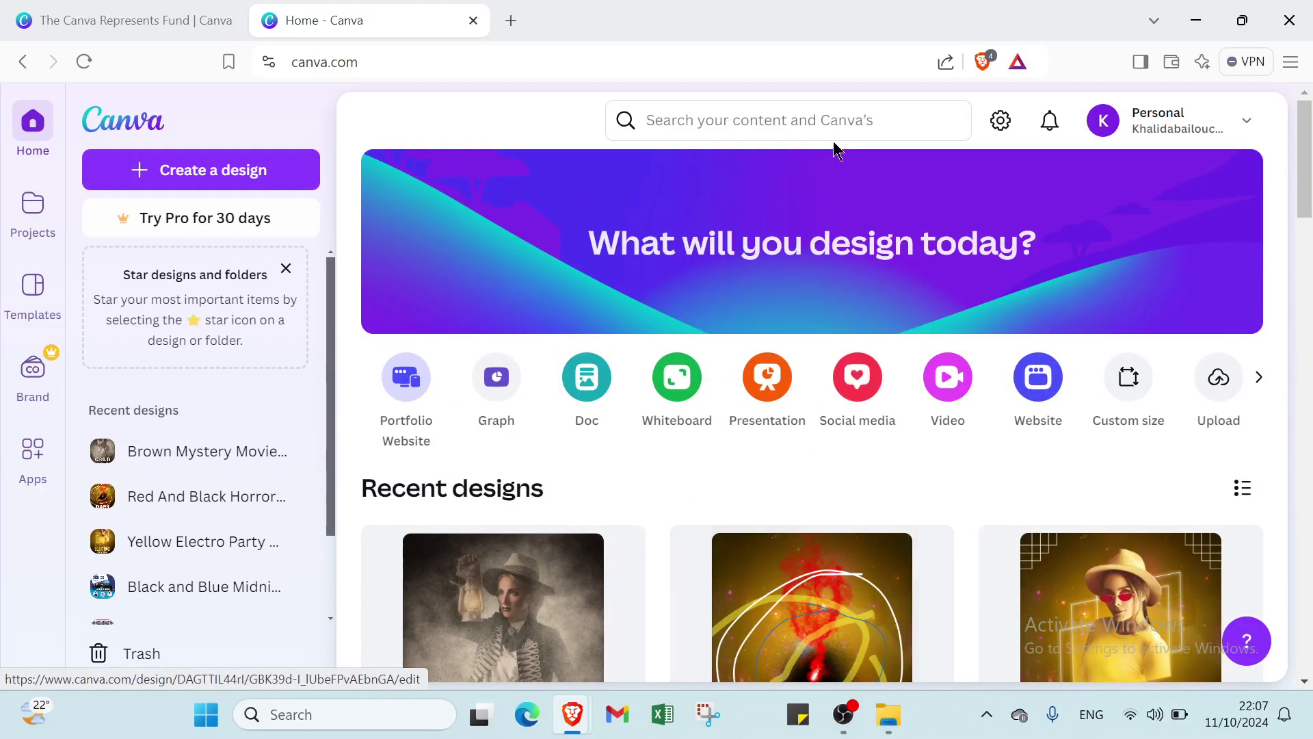
Search 'posters' and list all 20,000 matching Canva templates, such as Night Party and Dark
left_click(811, 110)
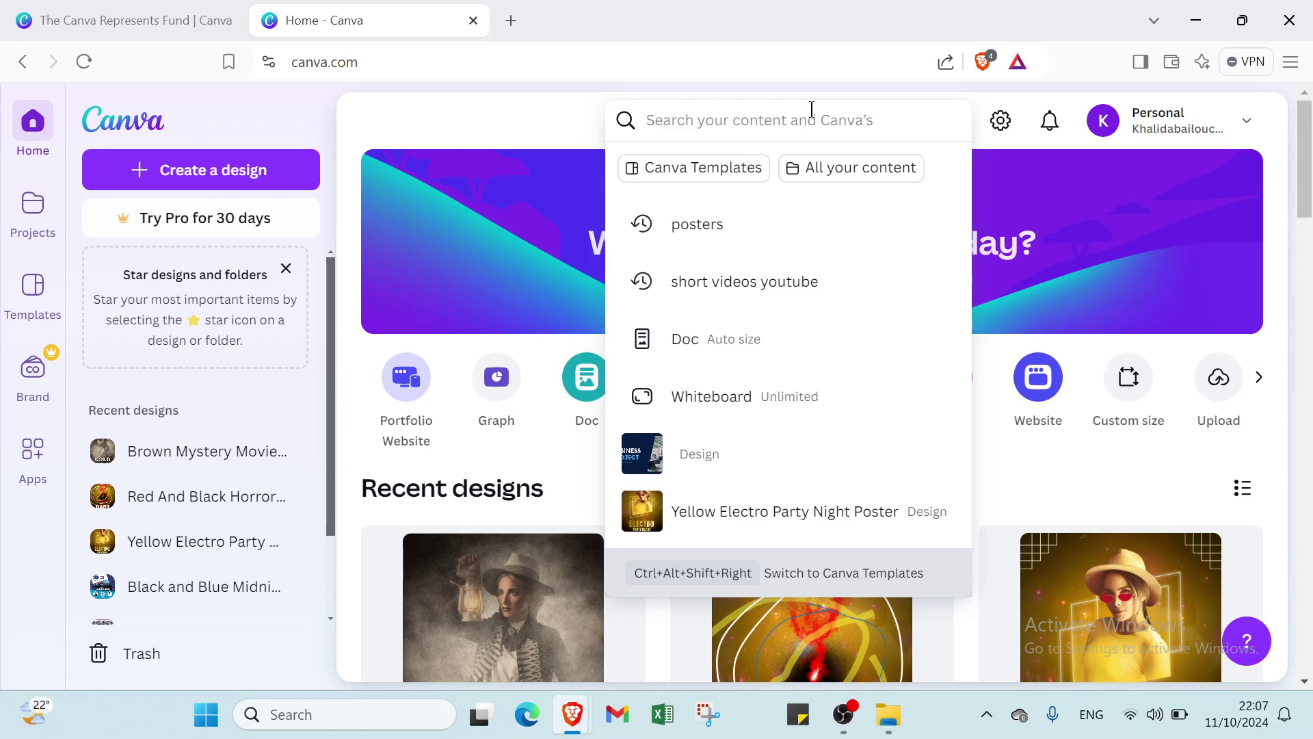
left_click(804, 220)
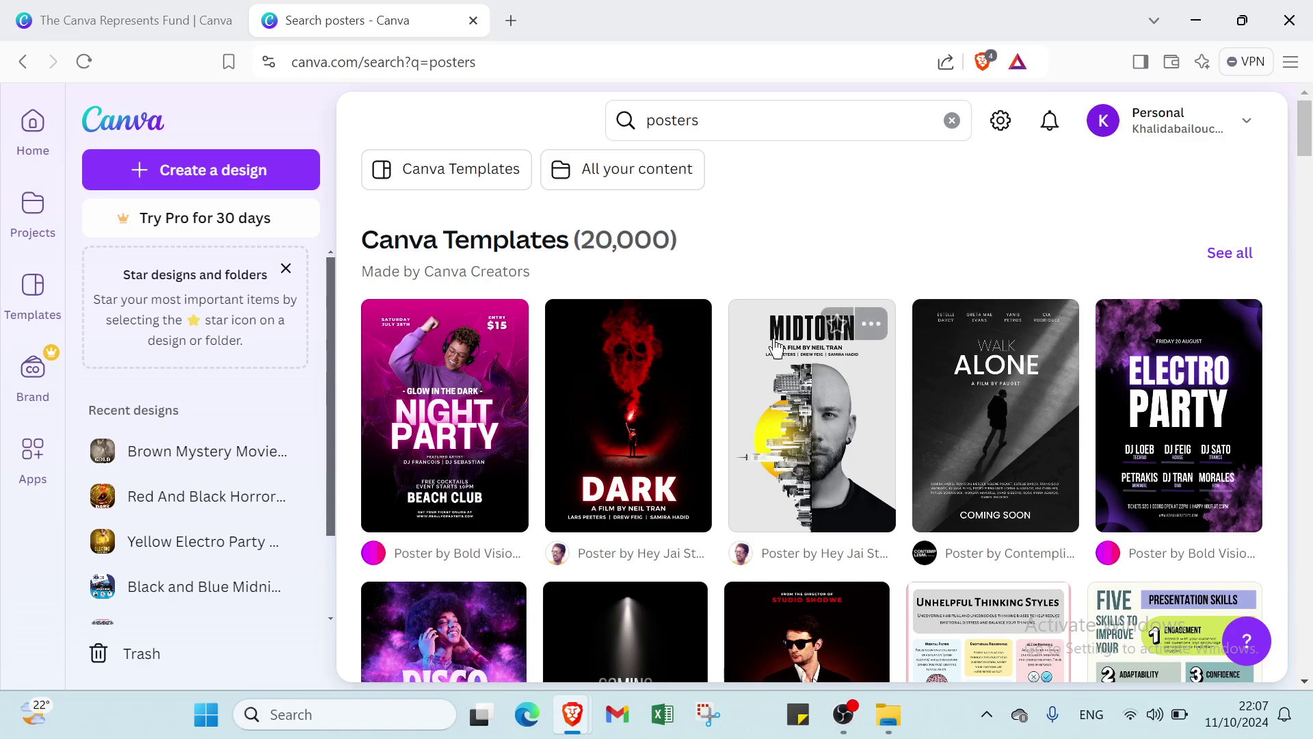
left_click(1229, 253)
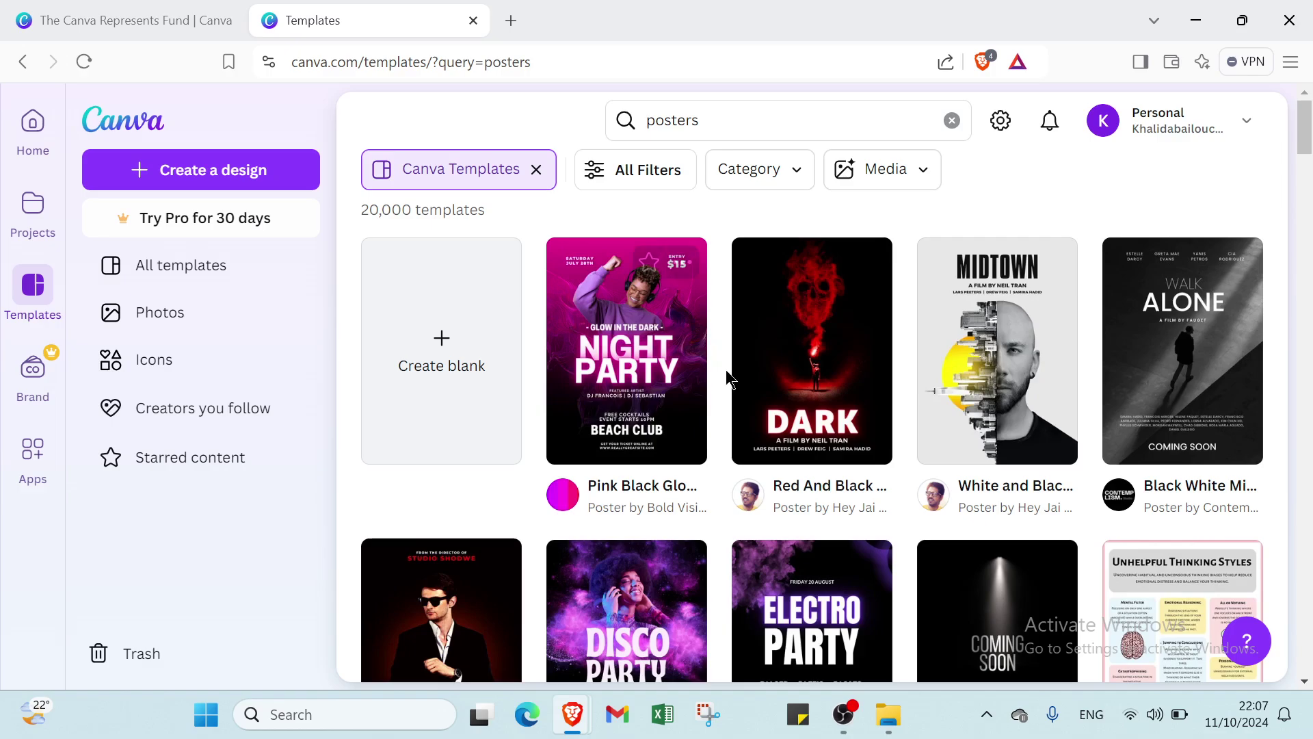
scroll(727, 377, "down", 2)
scroll(930, 352, "up", 2)
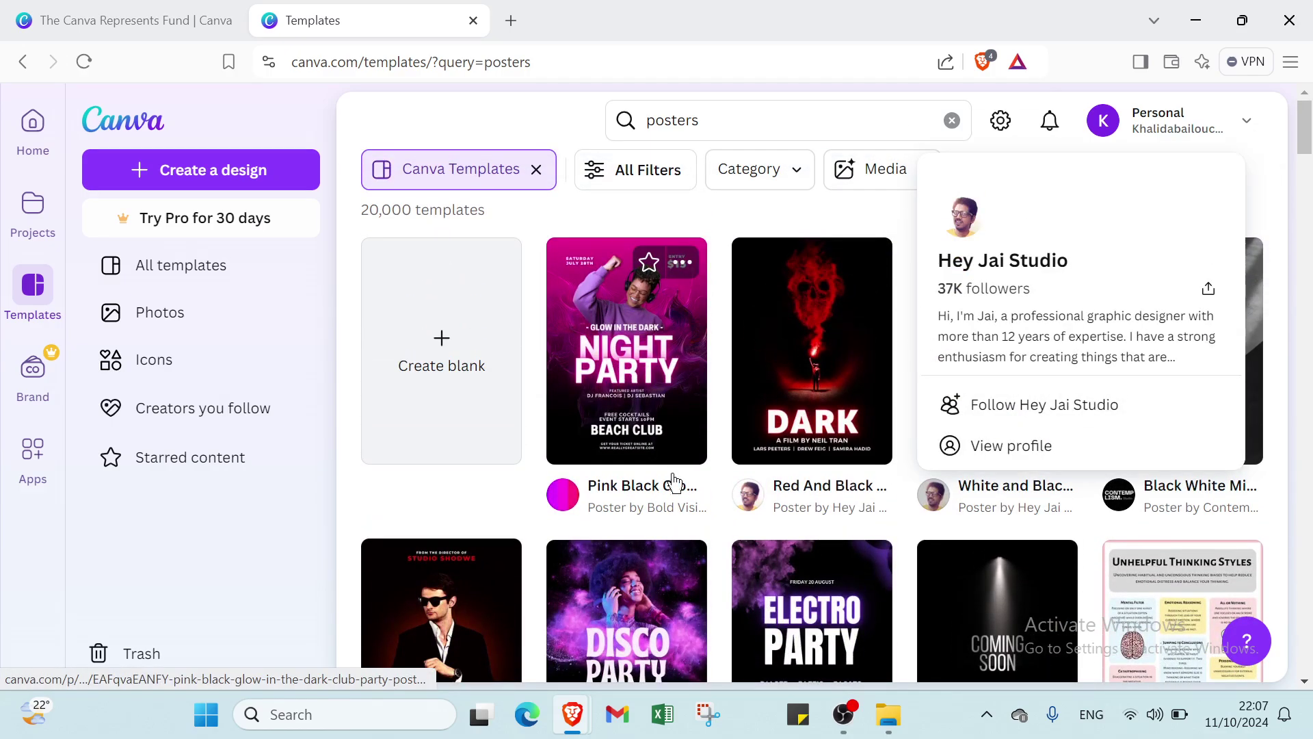
scroll(725, 499, "down", 3)
scroll(792, 520, "up", 3)
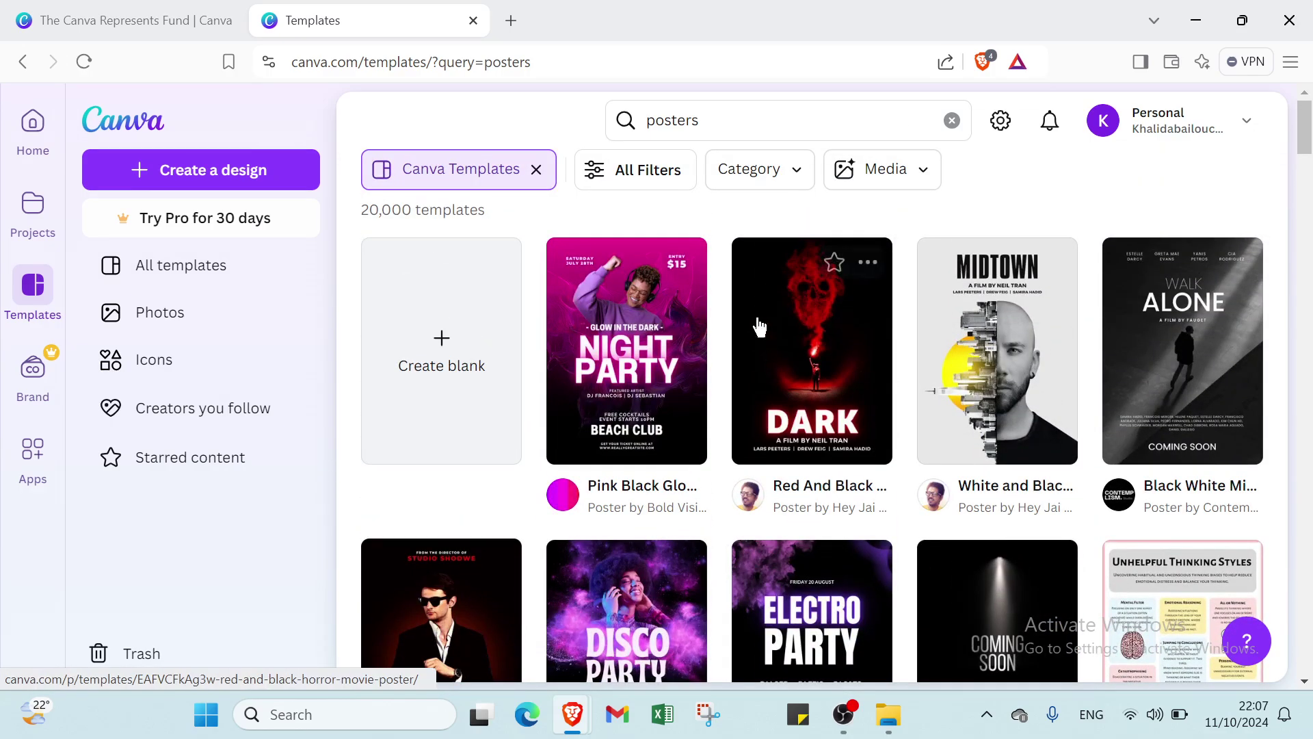
In All Filters, expand the Business, Social Media, Education and Video categories
left_click(662, 176)
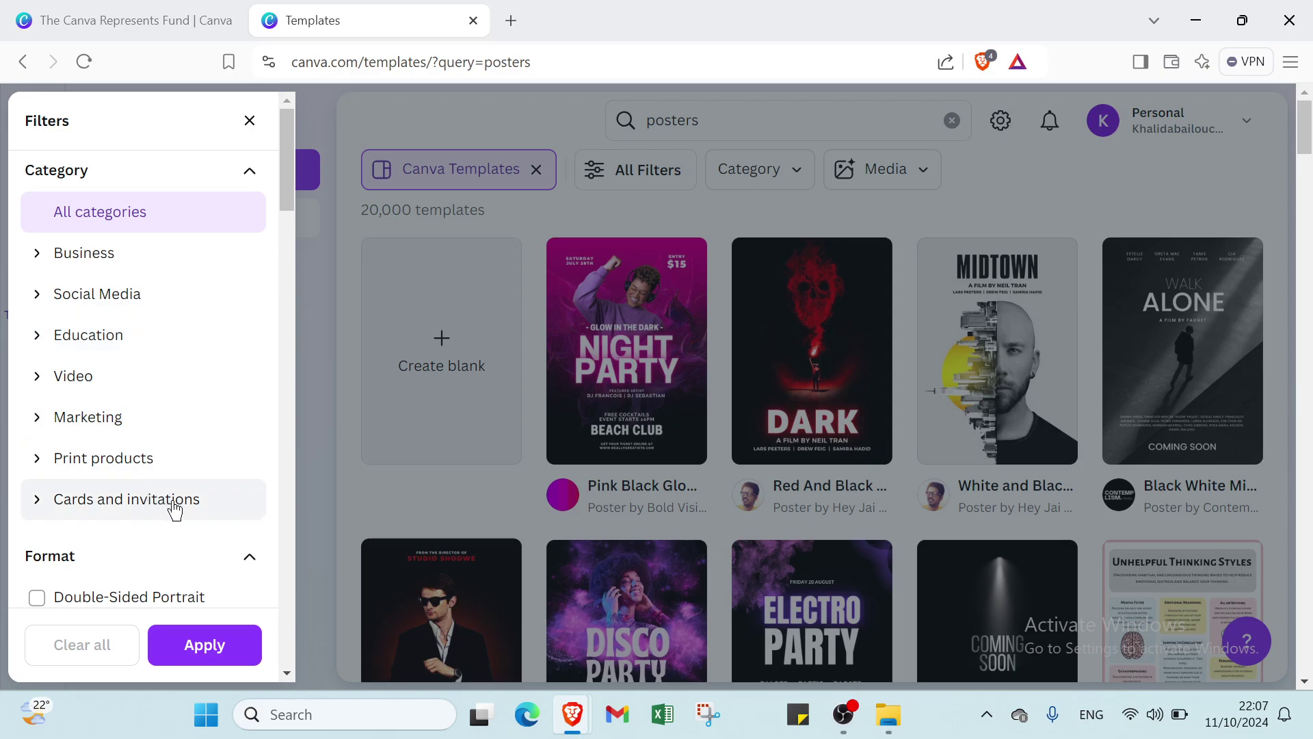
left_click(173, 258)
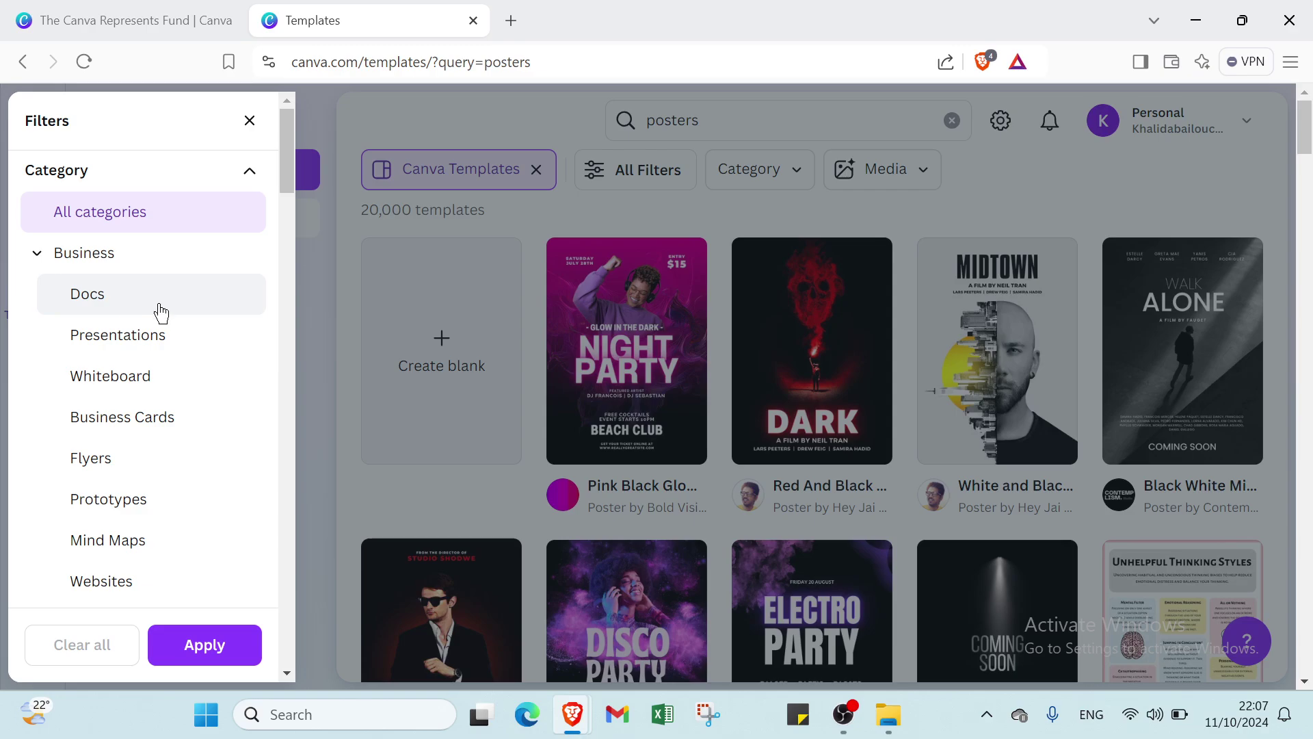
scroll(160, 313, "down", 4)
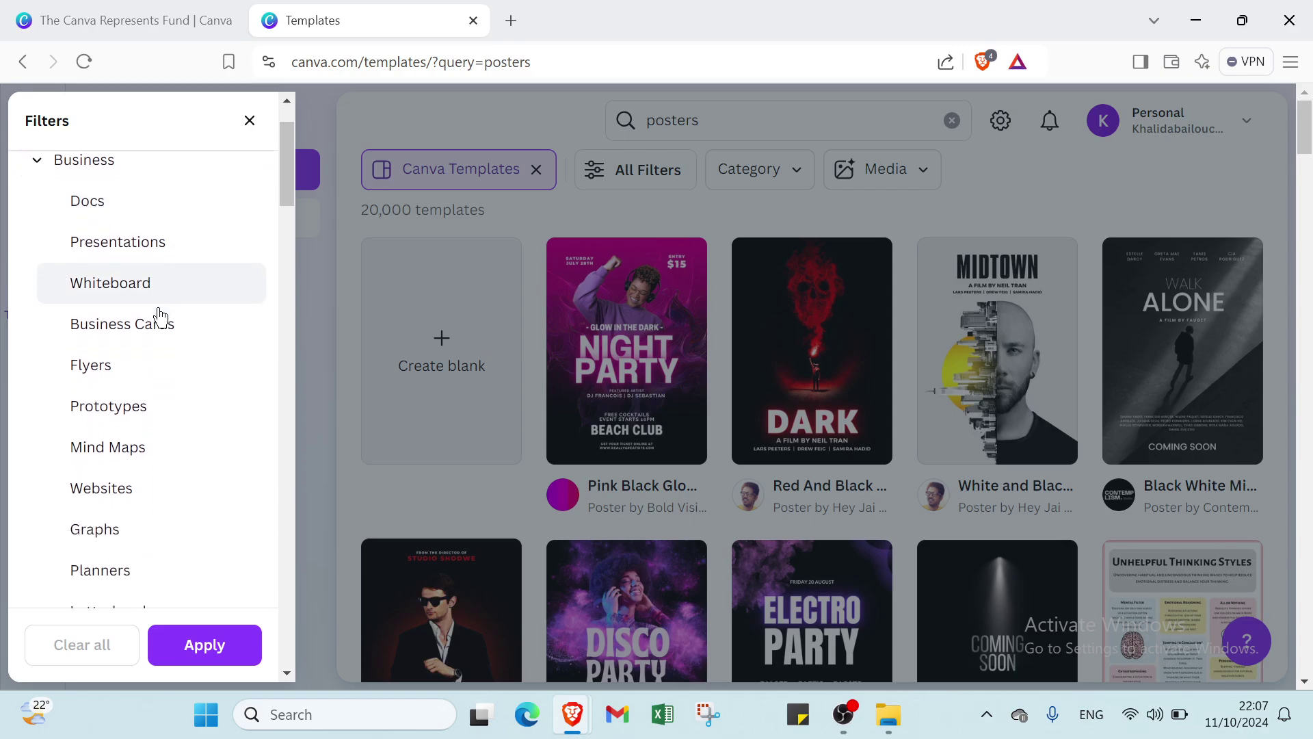
scroll(160, 313, "down", 5)
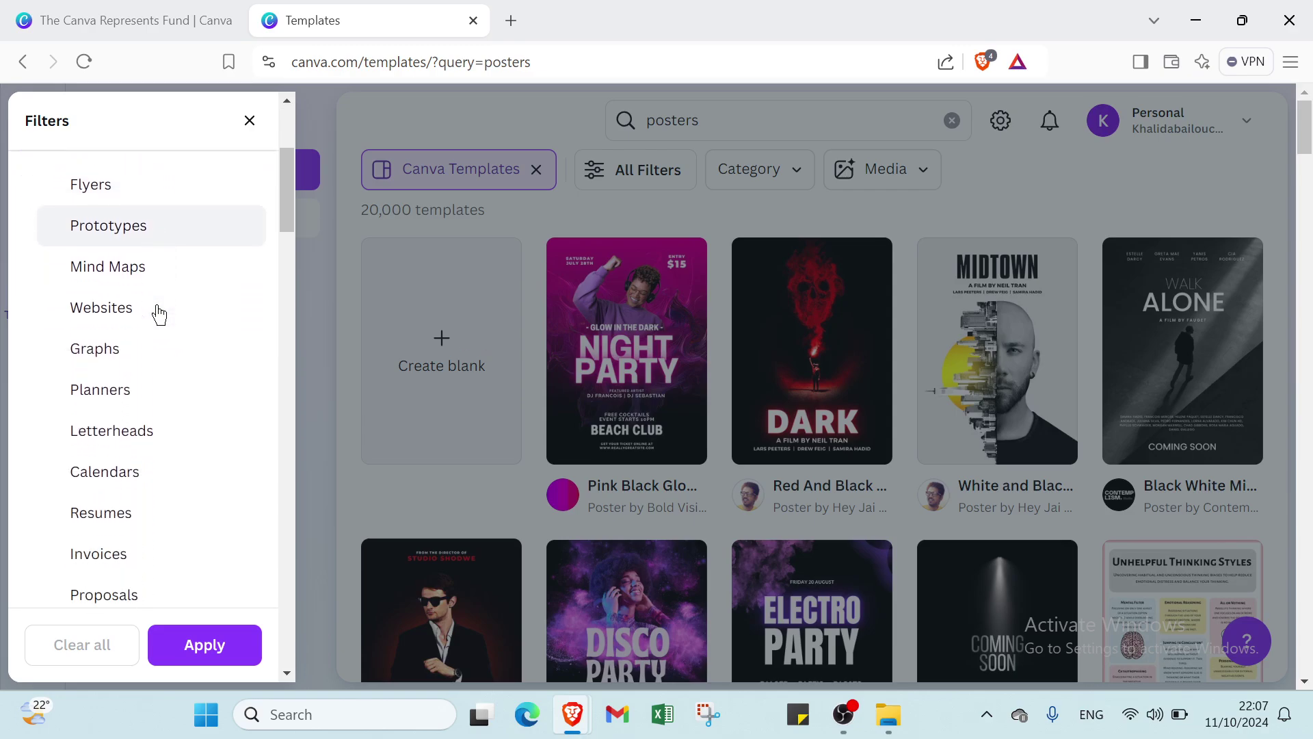
scroll(159, 313, "down", 4)
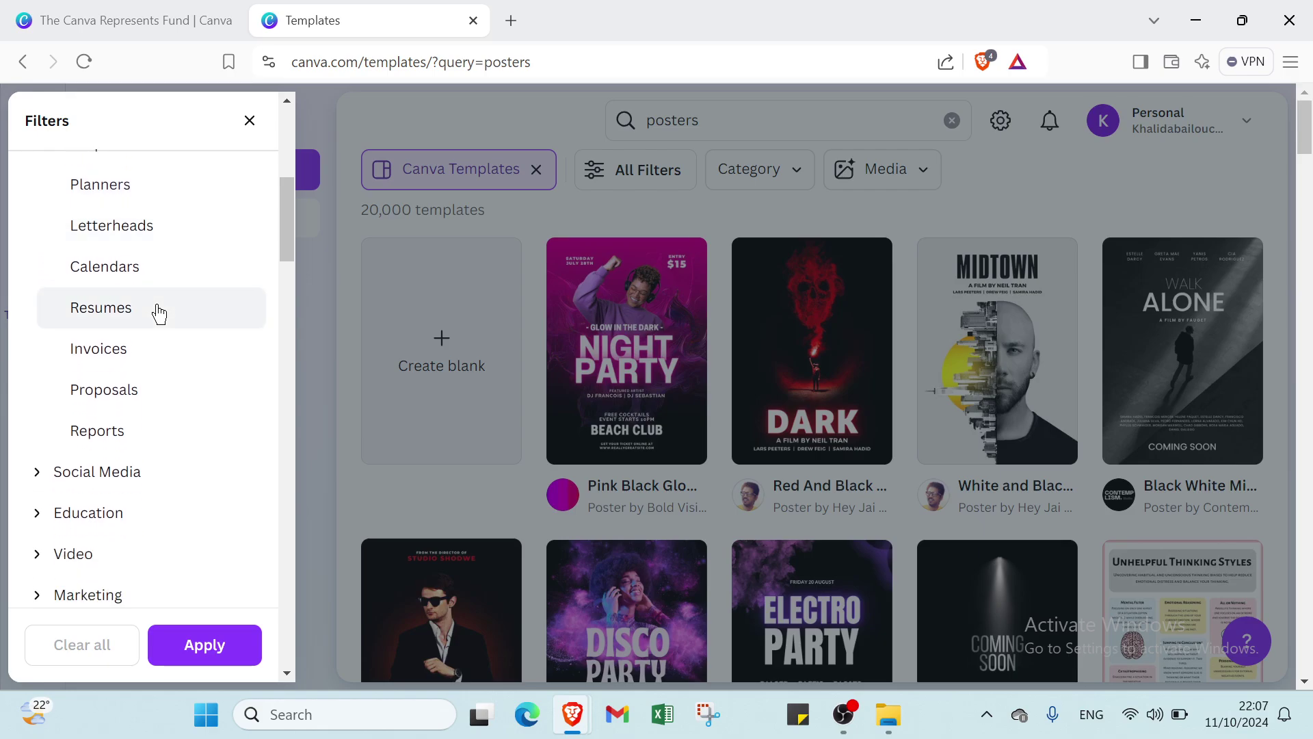
scroll(159, 313, "down", 4)
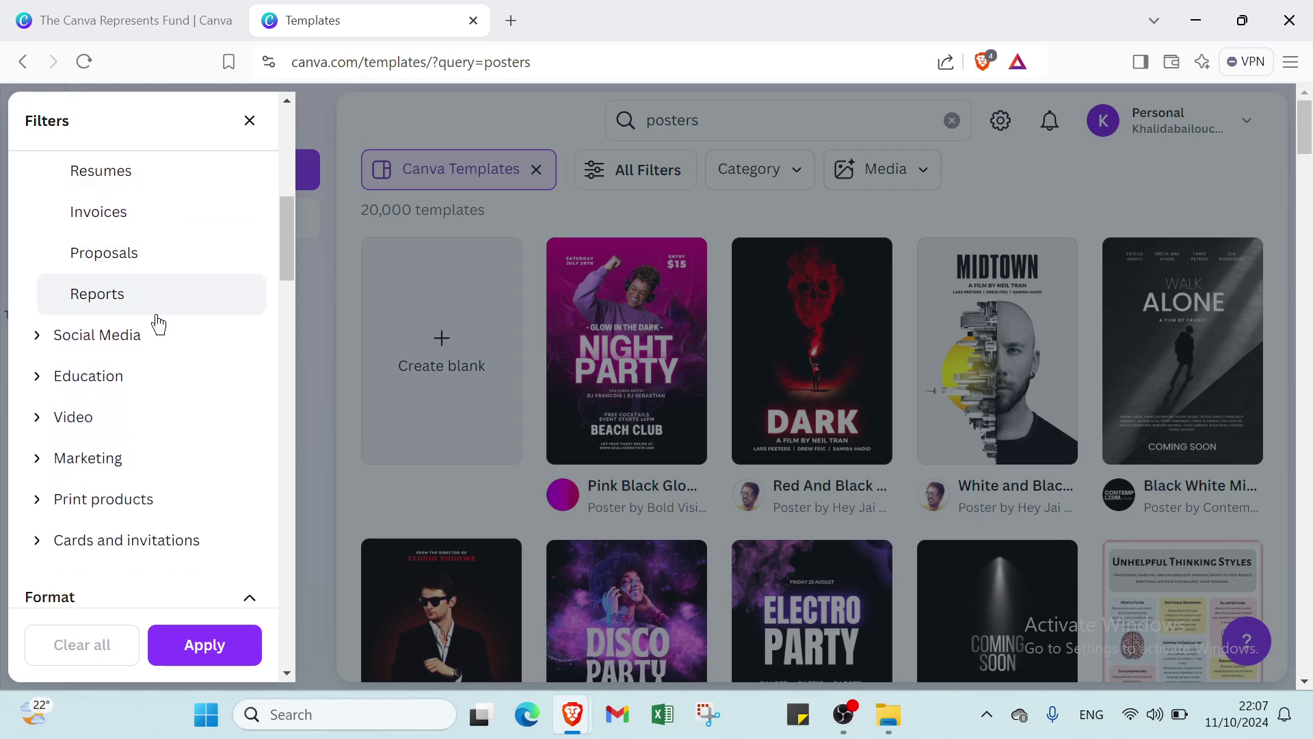
left_click(167, 342)
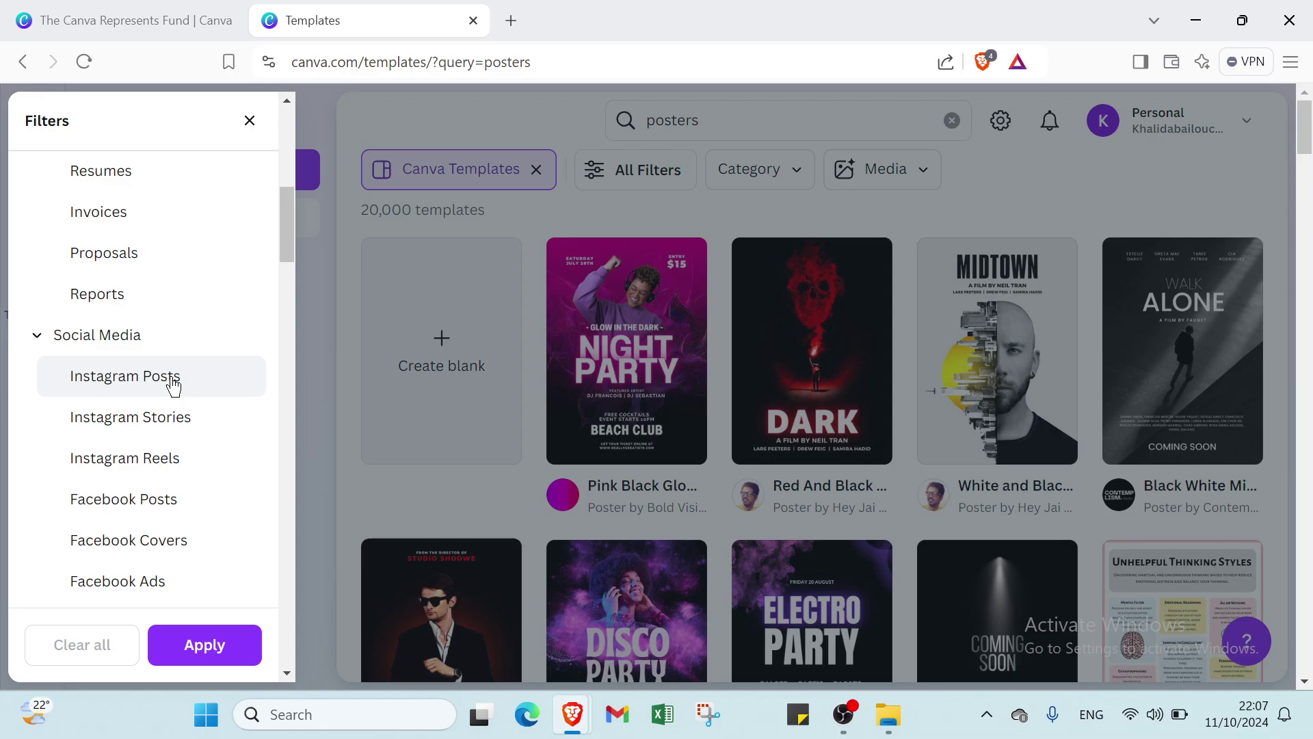
scroll(164, 373, "down", 4)
scroll(159, 349, "down", 2)
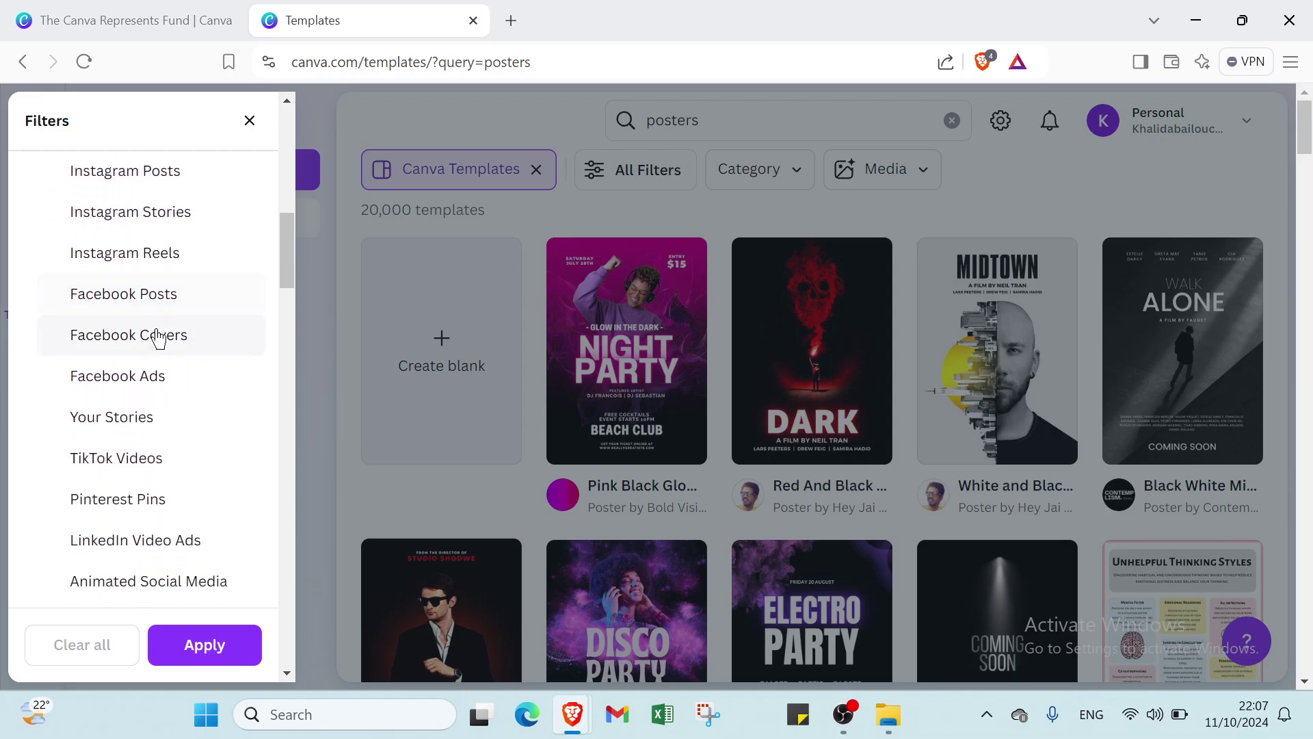
scroll(166, 312, "down", 2)
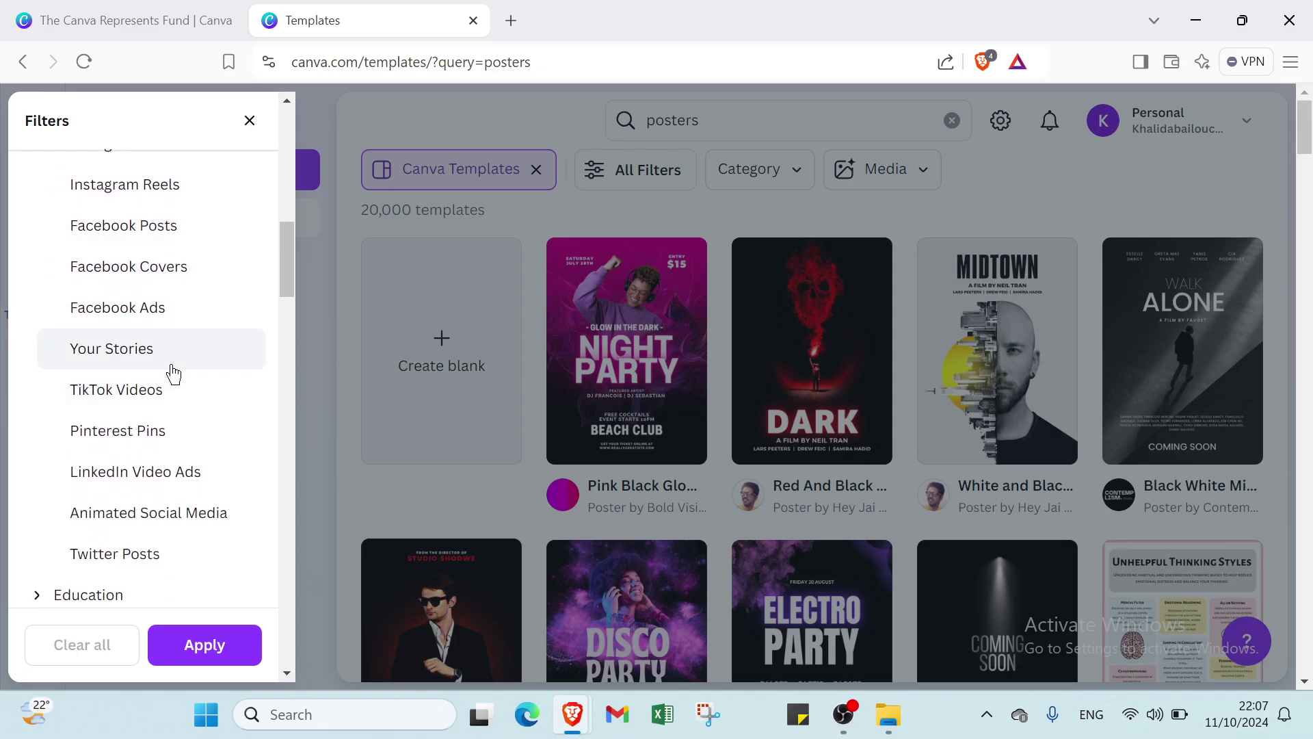
scroll(171, 390, "down", 1)
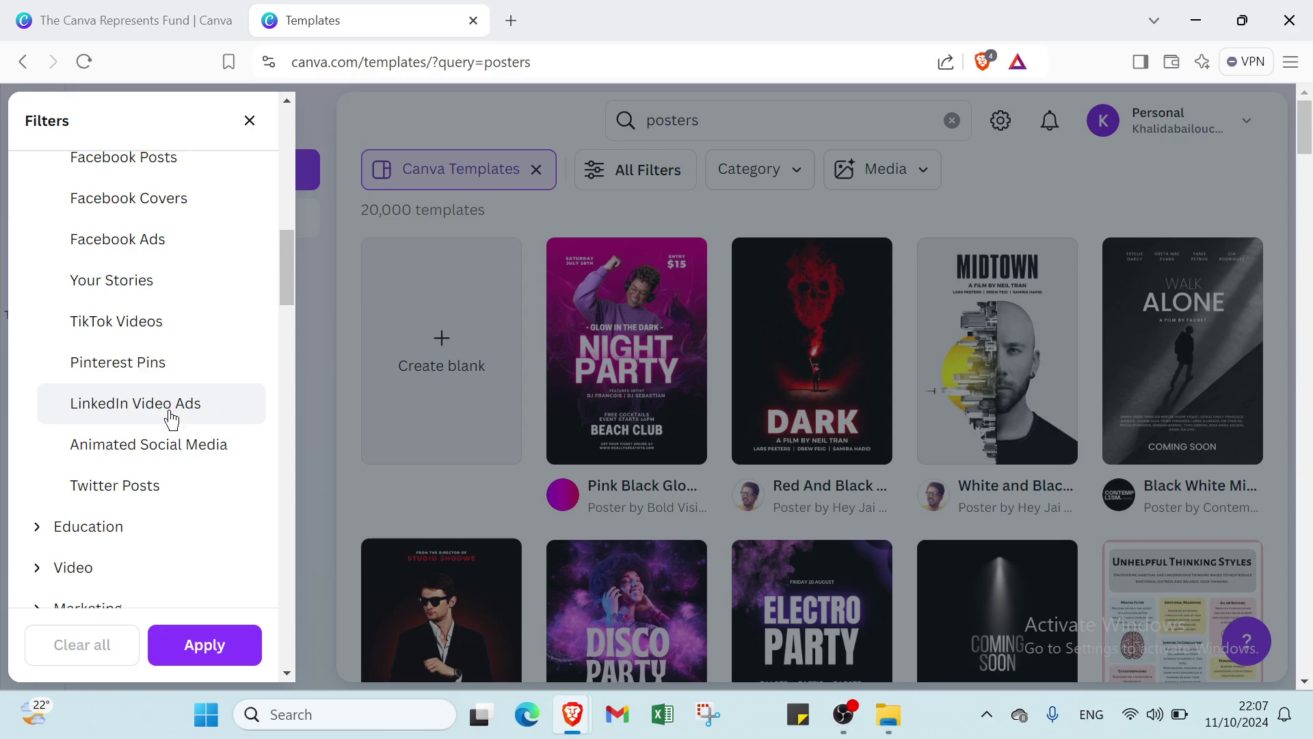
scroll(172, 420, "down", 1)
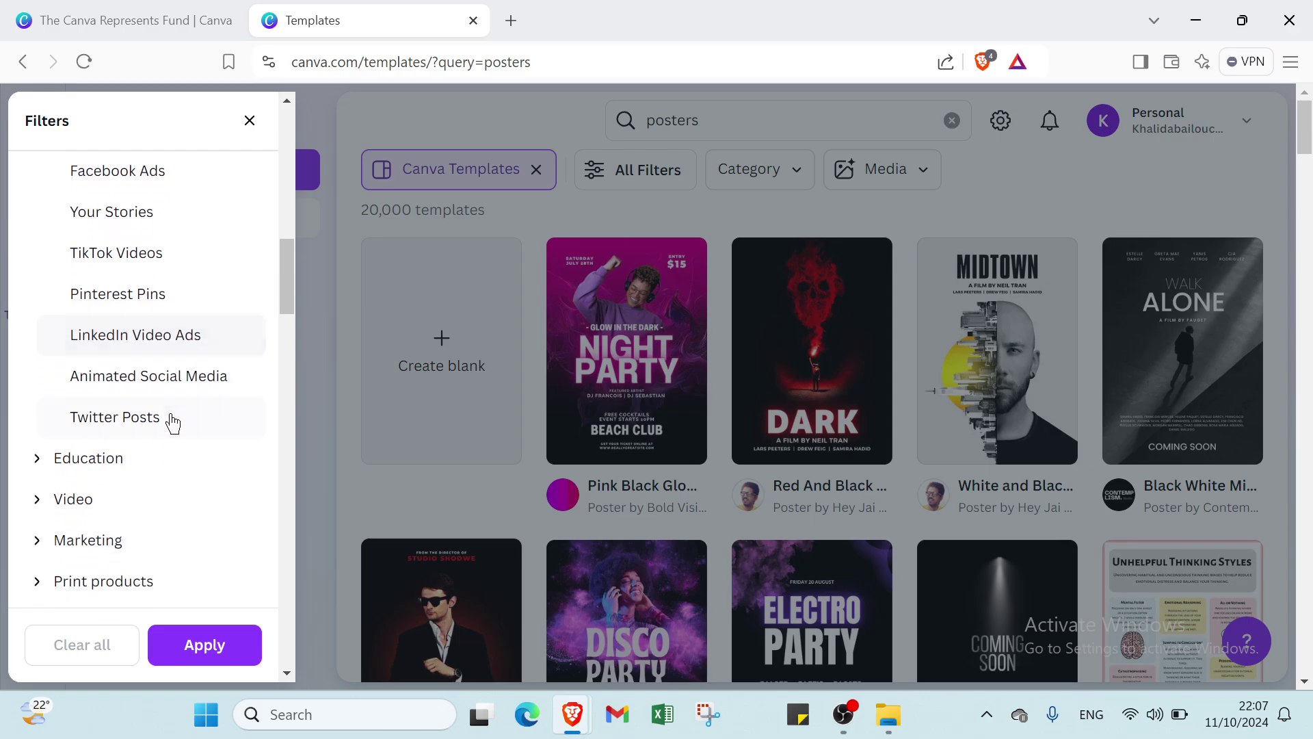
scroll(171, 420, "down", 1)
left_click(166, 407)
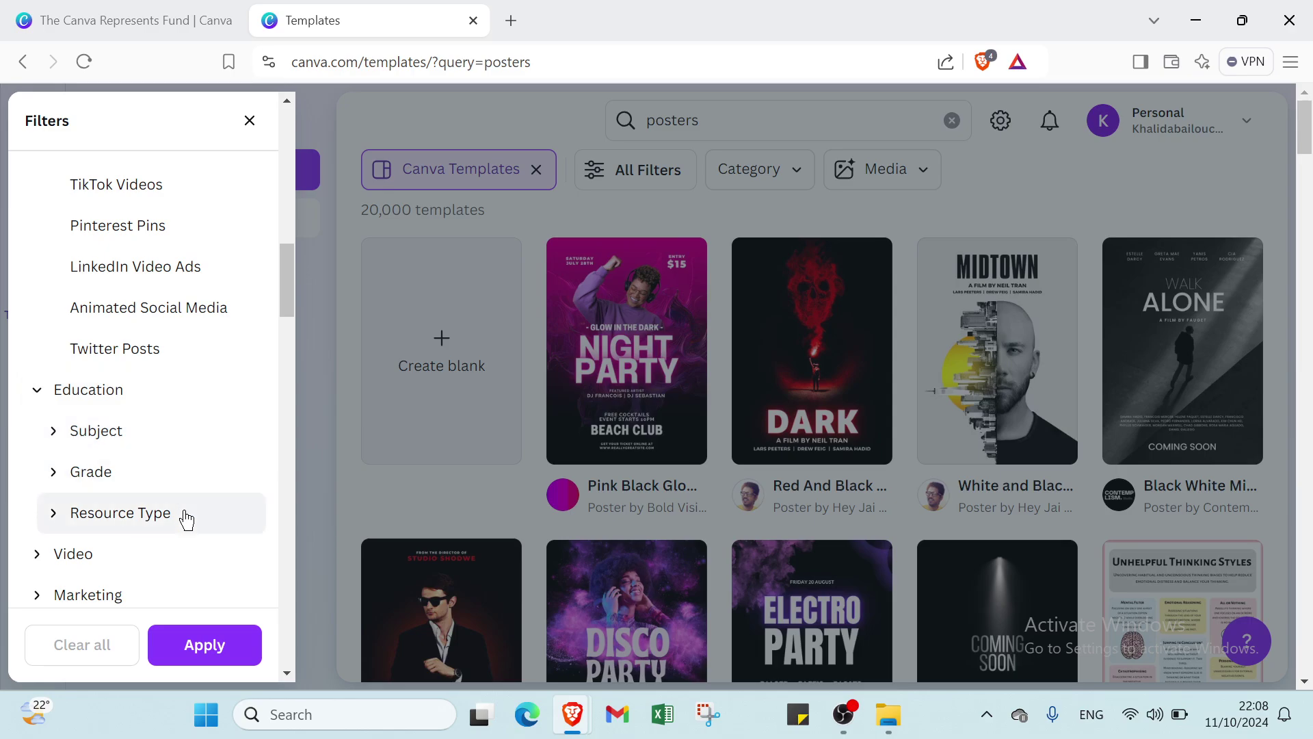
scroll(181, 518, "down", 2)
left_click(162, 429)
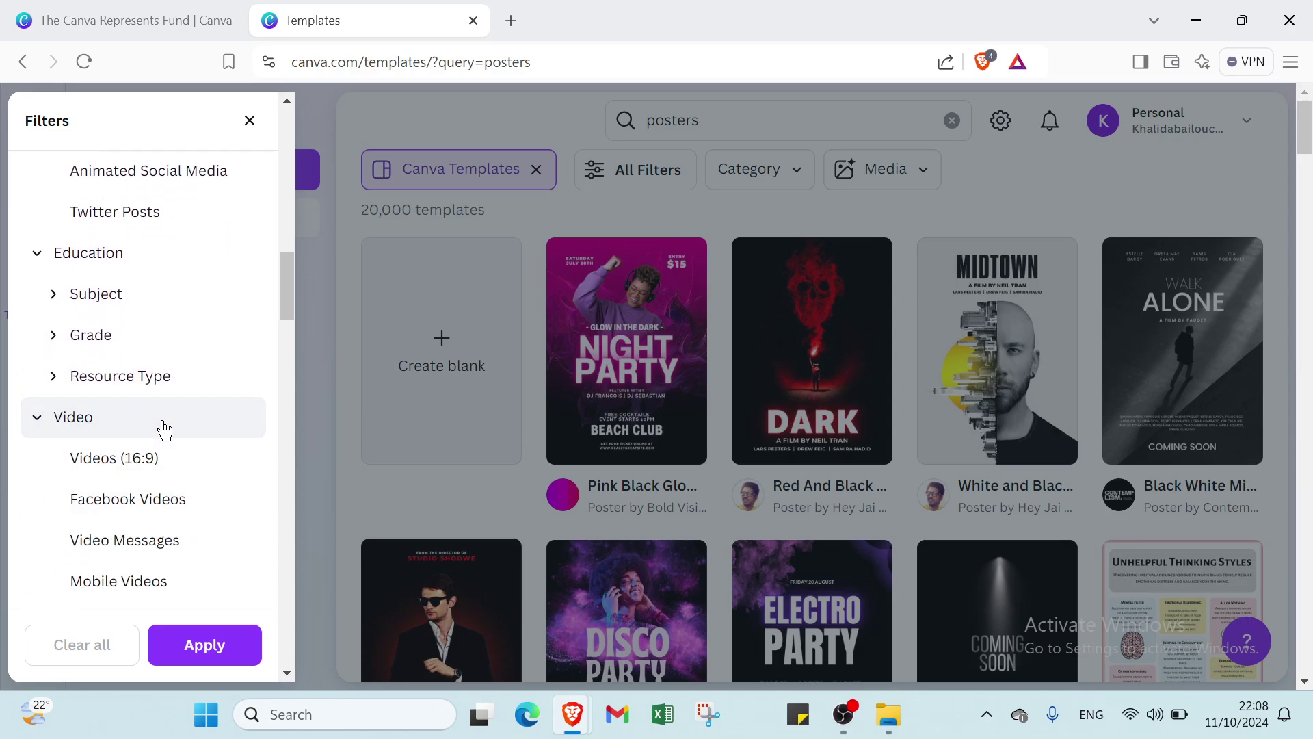
scroll(164, 430, "down", 2)
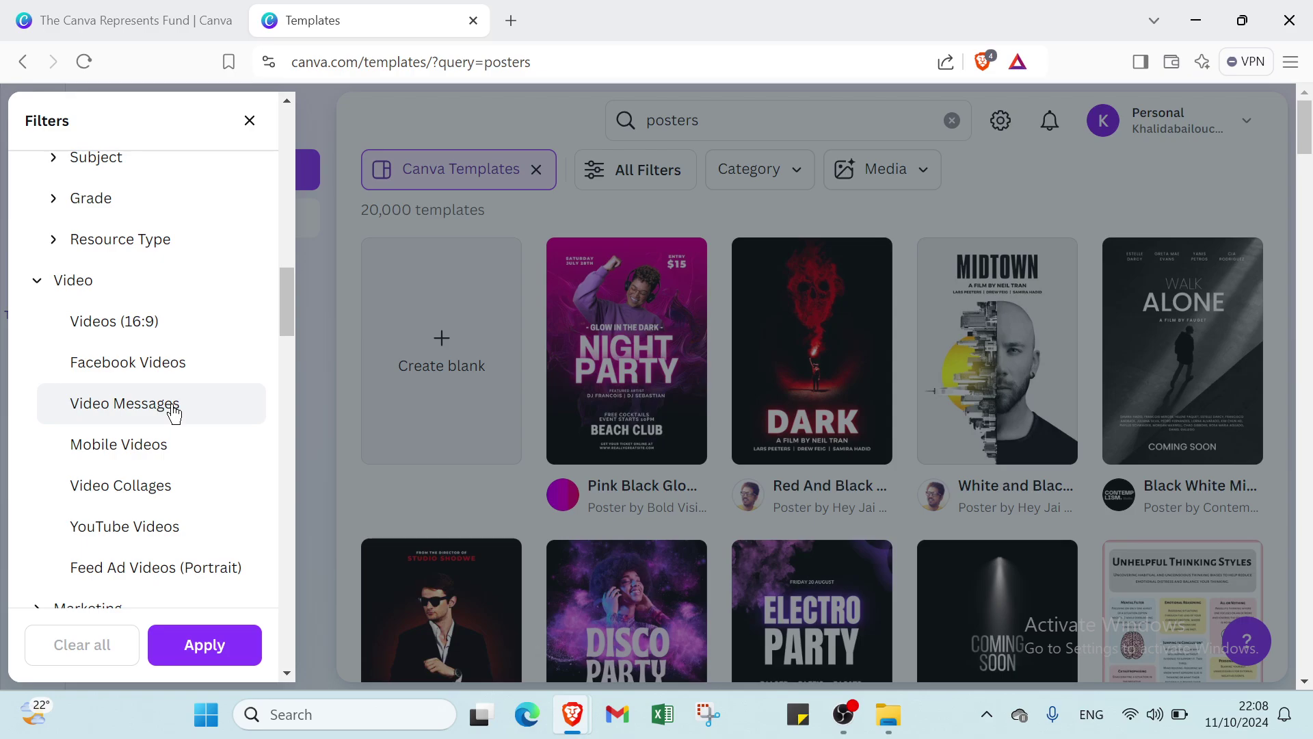
scroll(168, 419, "down", 1)
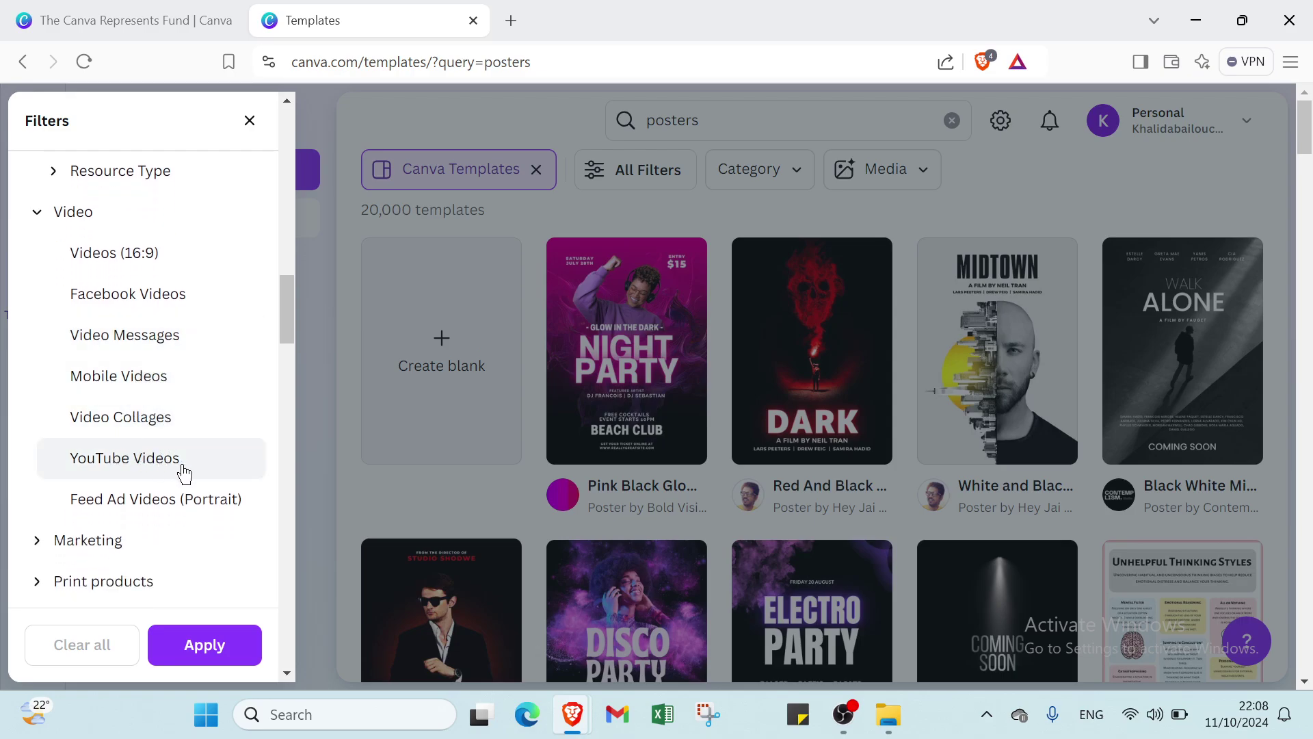
Expand the Marketing, Print products and Cards and invitations categories
left_click(54, 541)
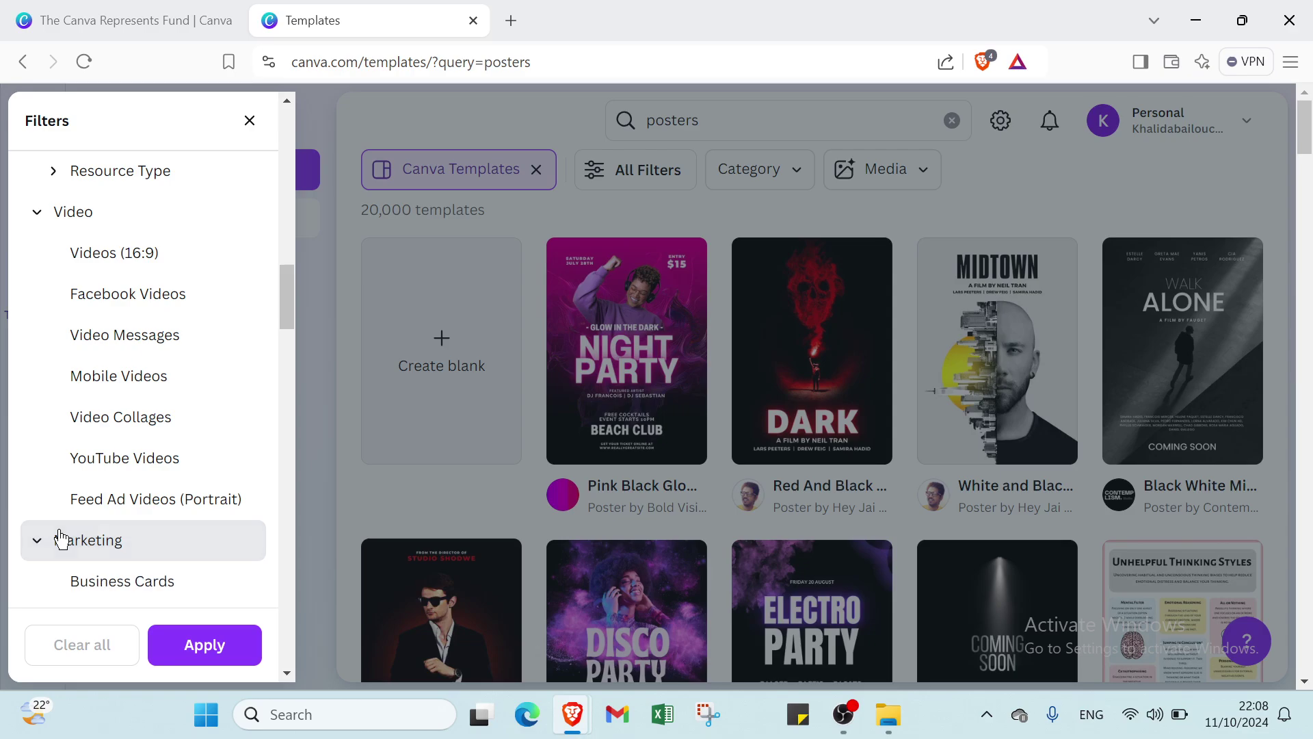
scroll(91, 499, "down", 2)
scroll(96, 485, "down", 1)
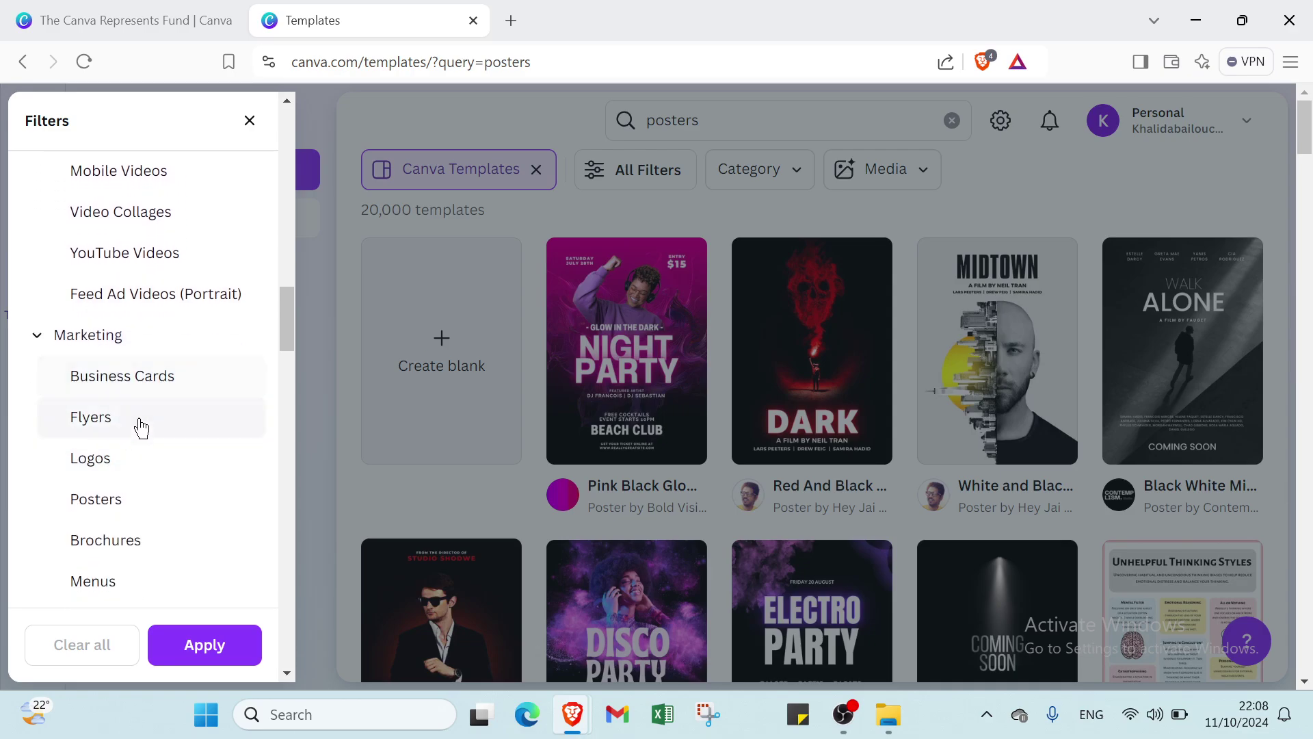
scroll(113, 465, "down", 1)
scroll(123, 482, "down", 1)
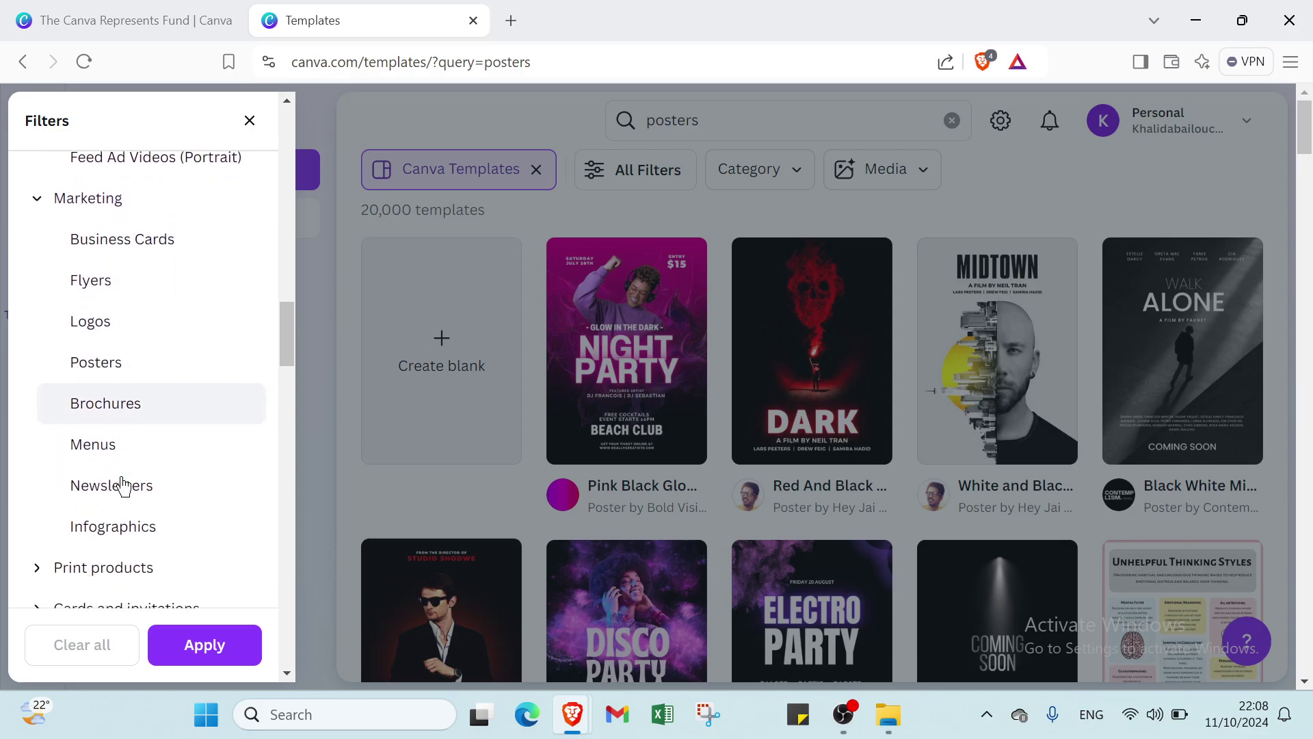
scroll(142, 503, "down", 1)
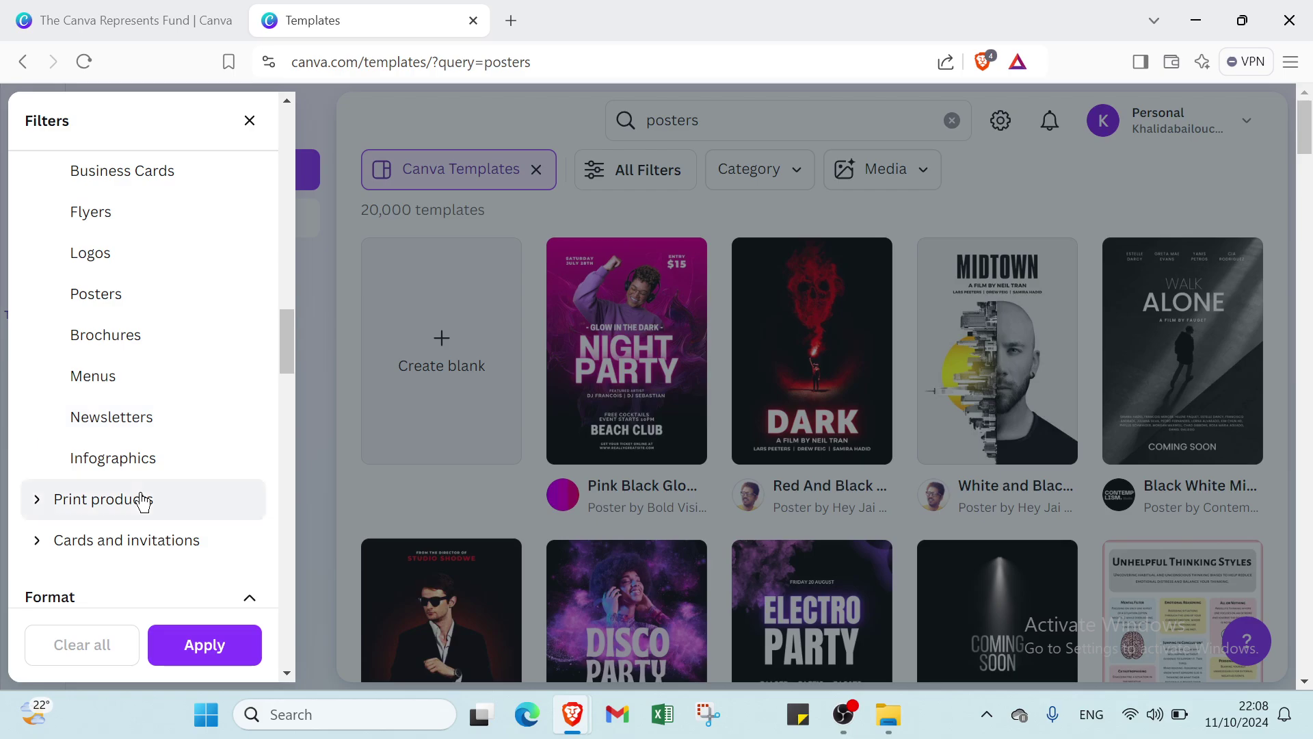
left_click(140, 500)
scroll(138, 499, "down", 2)
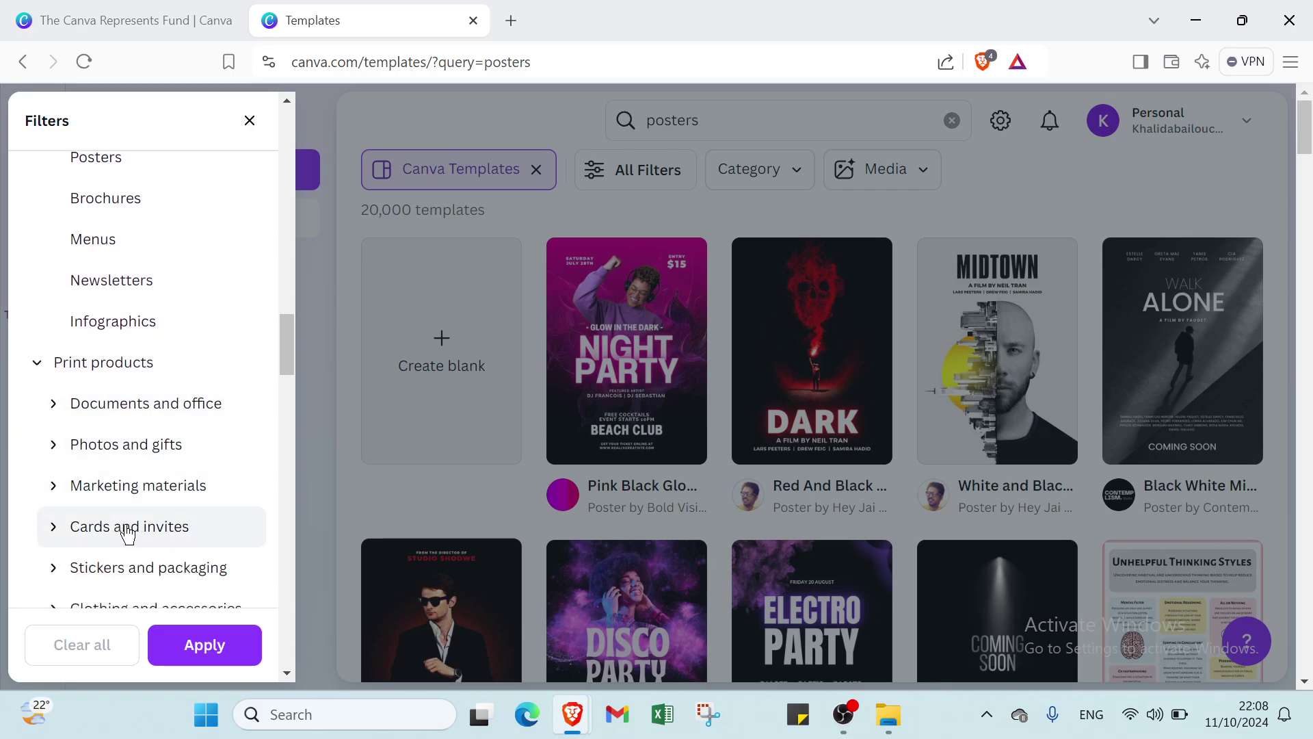
scroll(133, 523, "down", 2)
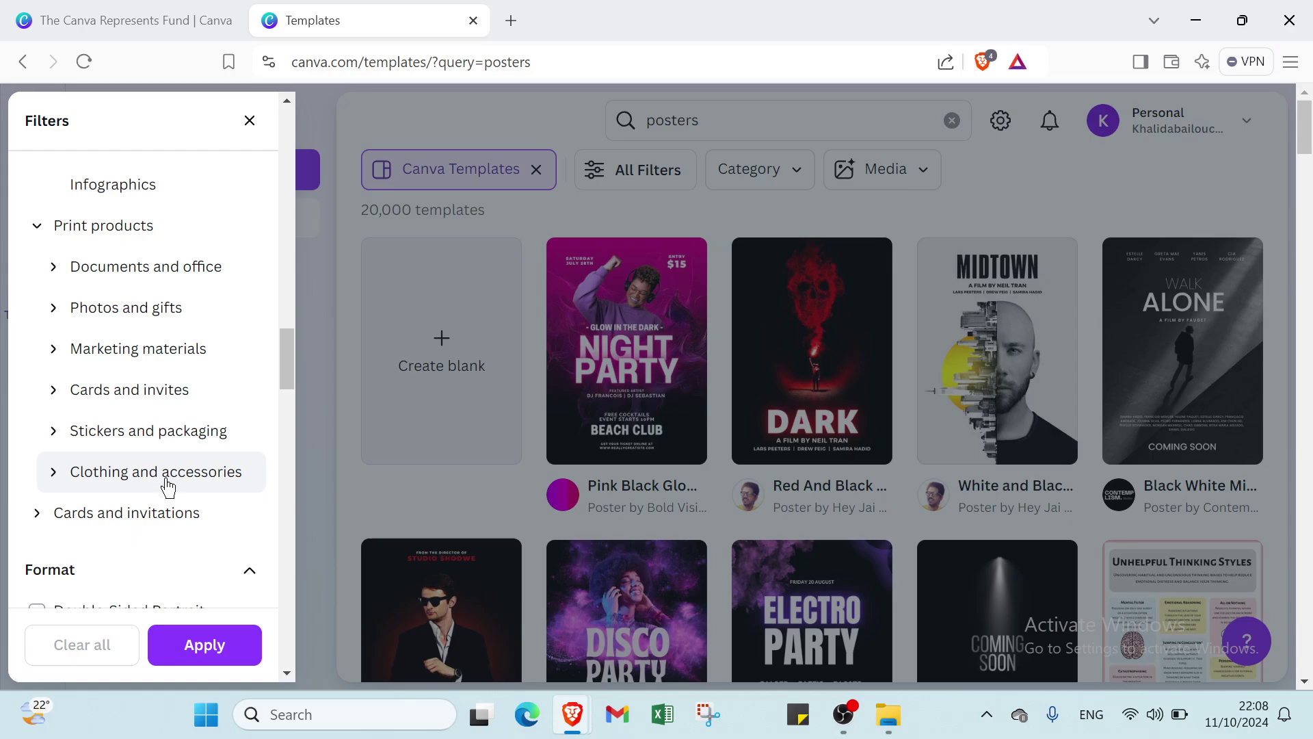
scroll(187, 513, "down", 2)
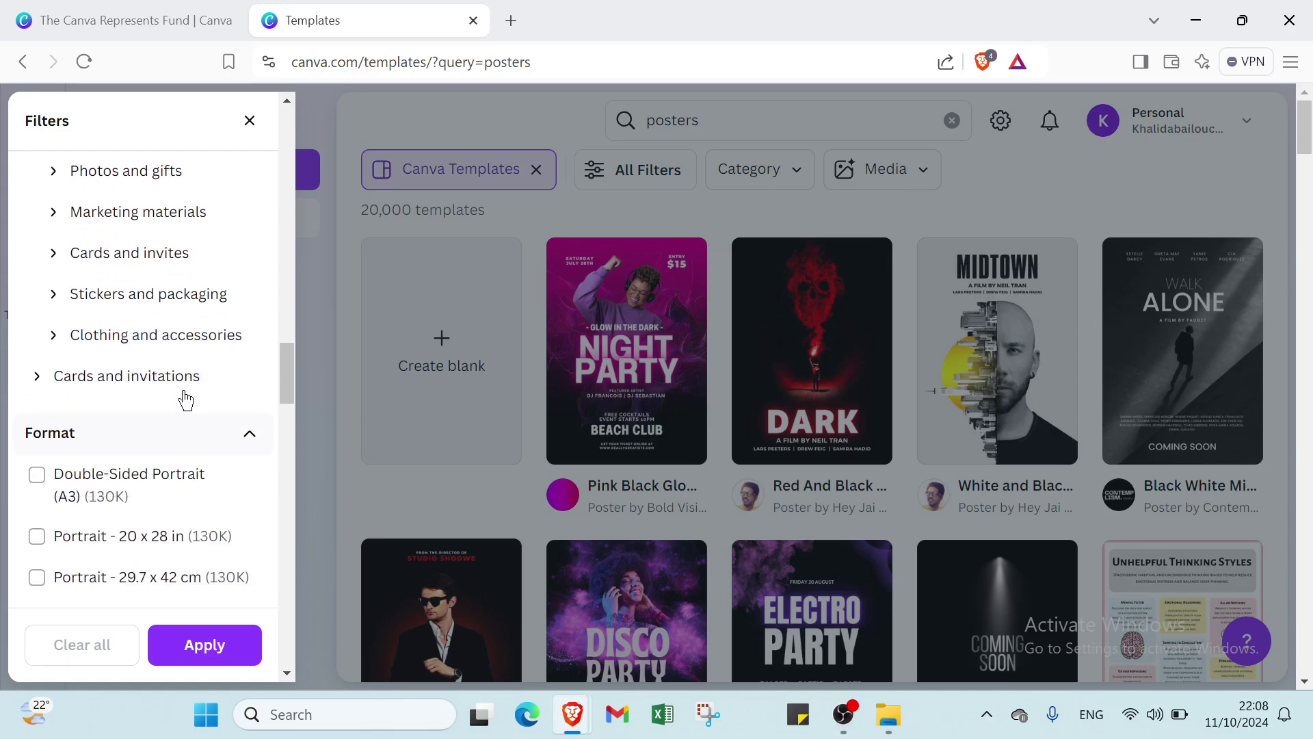
left_click(189, 378)
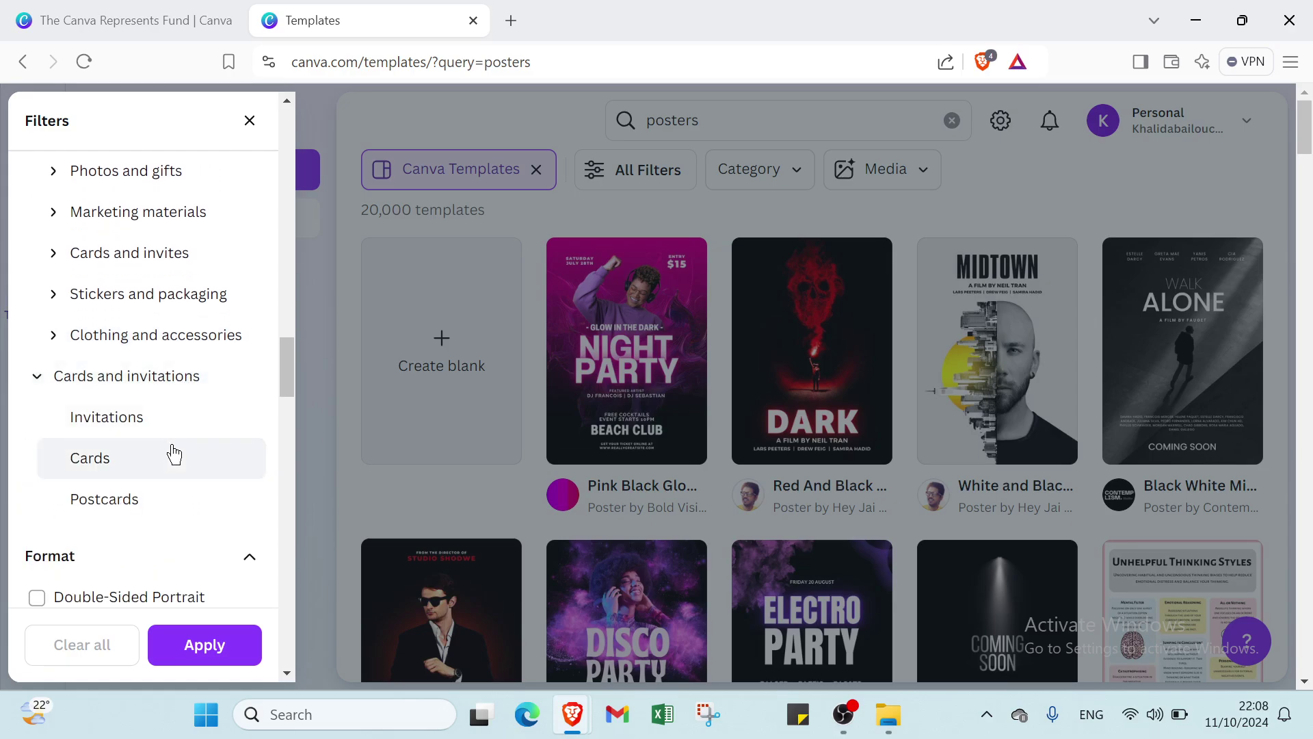
scroll(175, 454, "down", 2)
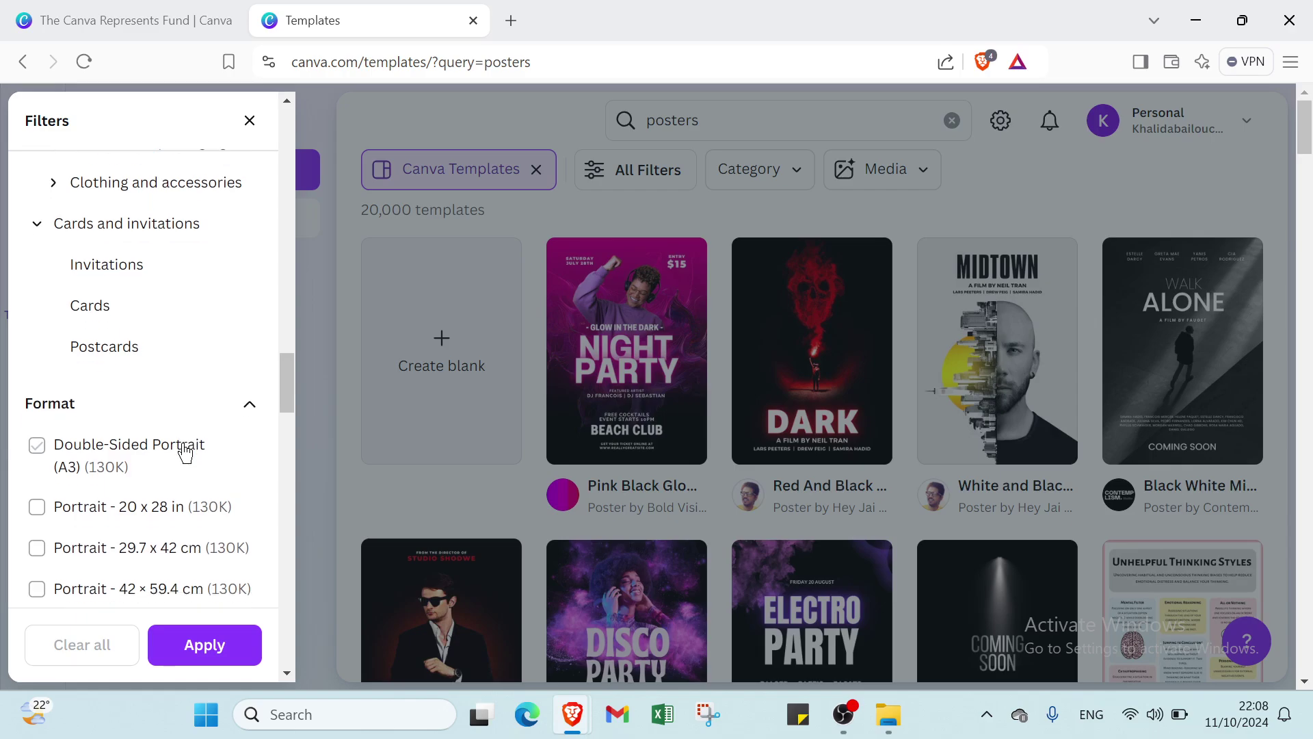
scroll(185, 453, "down", 1)
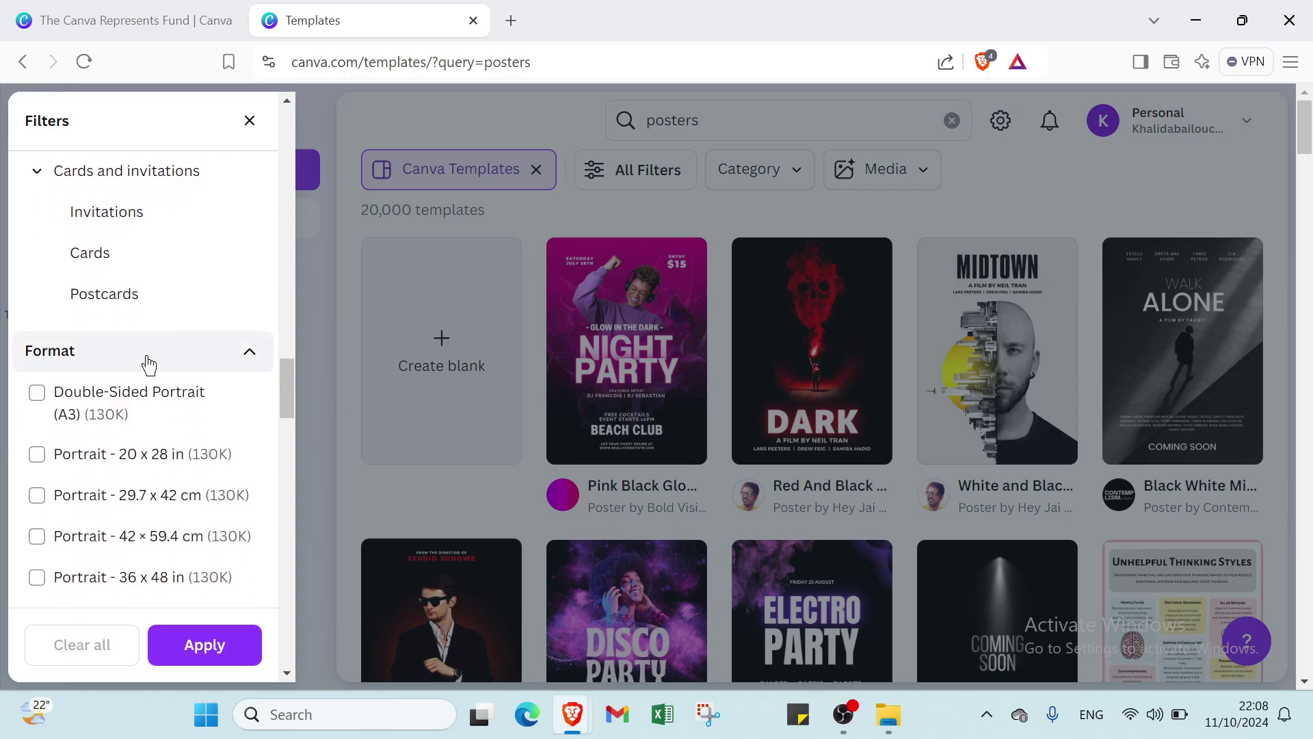
Apply the Price > Free filter, narrowing the posters results to 10,000 templates
left_click(149, 365)
left_click(149, 365)
scroll(148, 383, "down", 3)
left_click(149, 410)
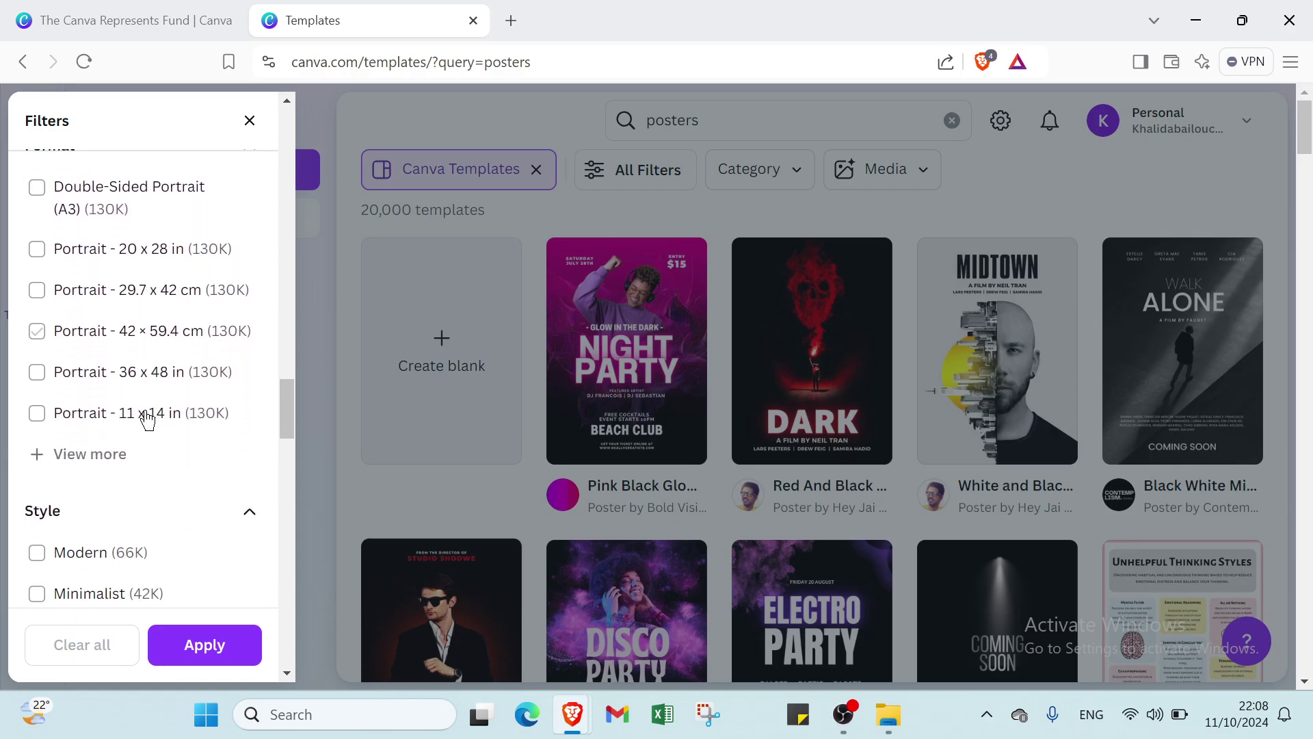
scroll(149, 419, "down", 7)
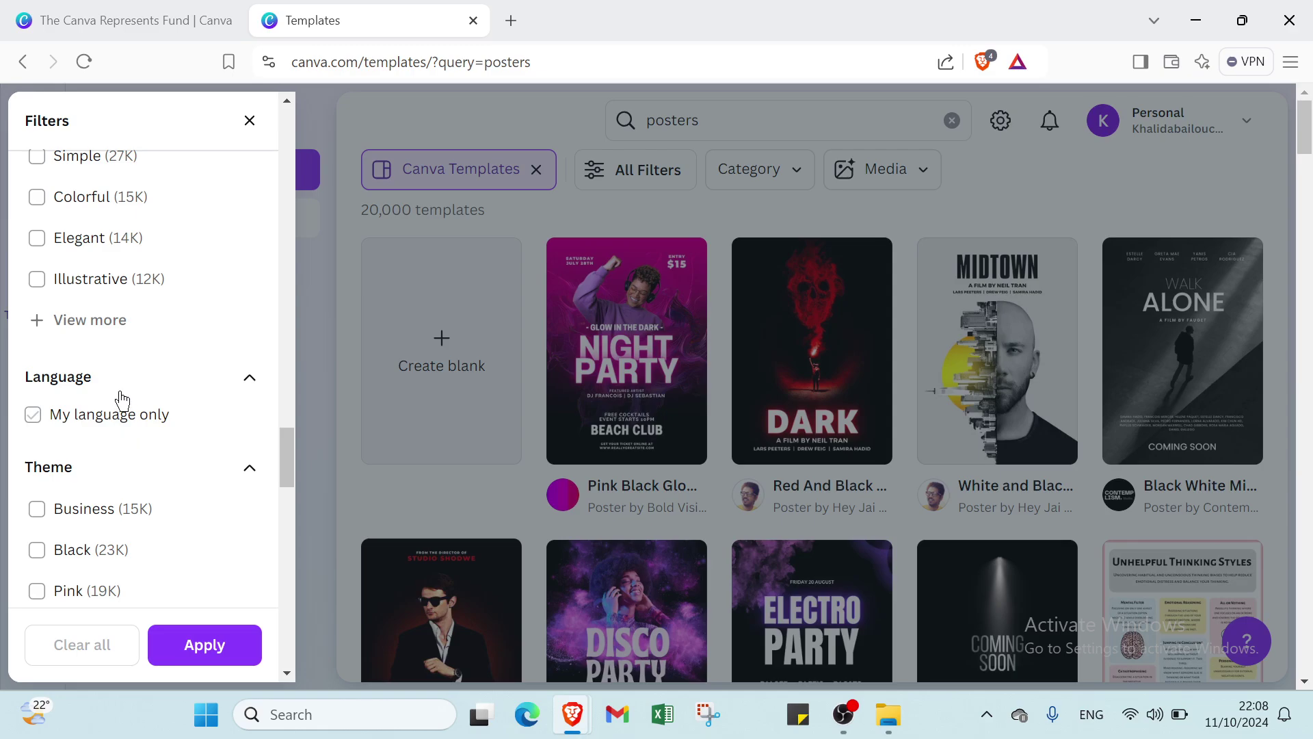
scroll(113, 383, "down", 7)
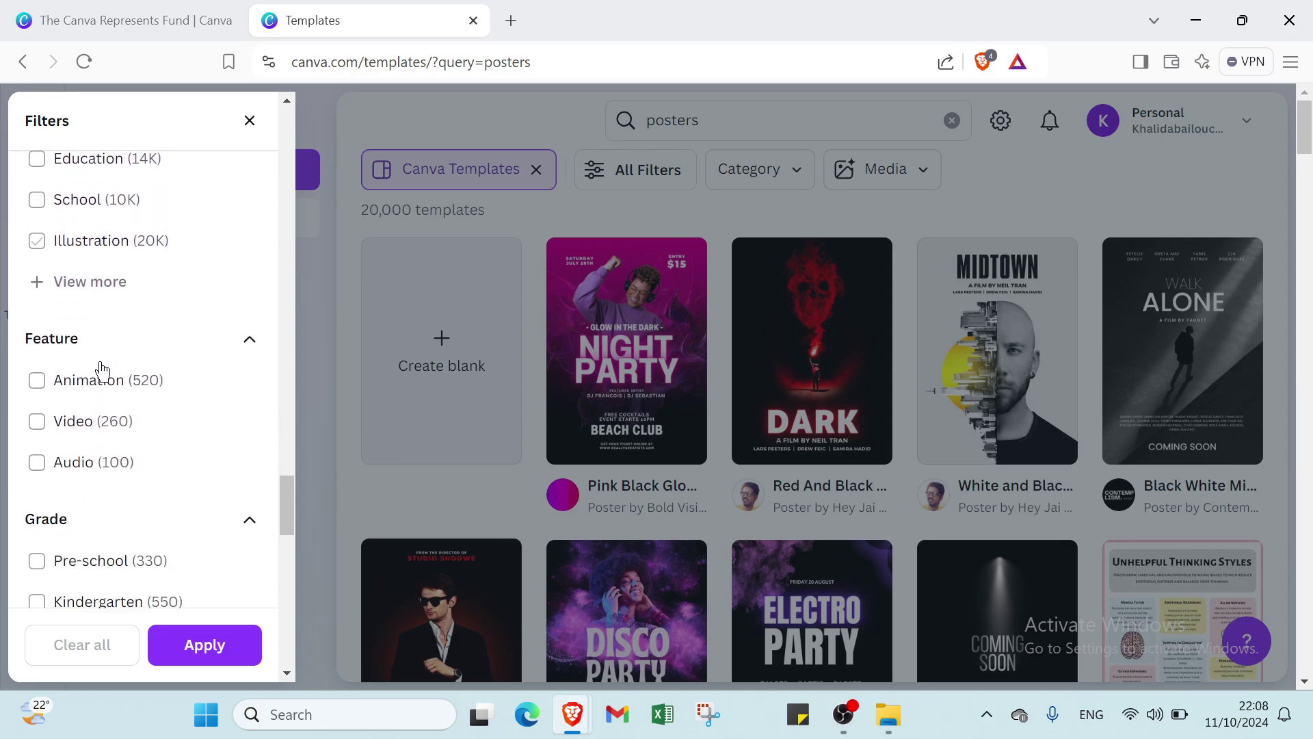
scroll(103, 369, "down", 7)
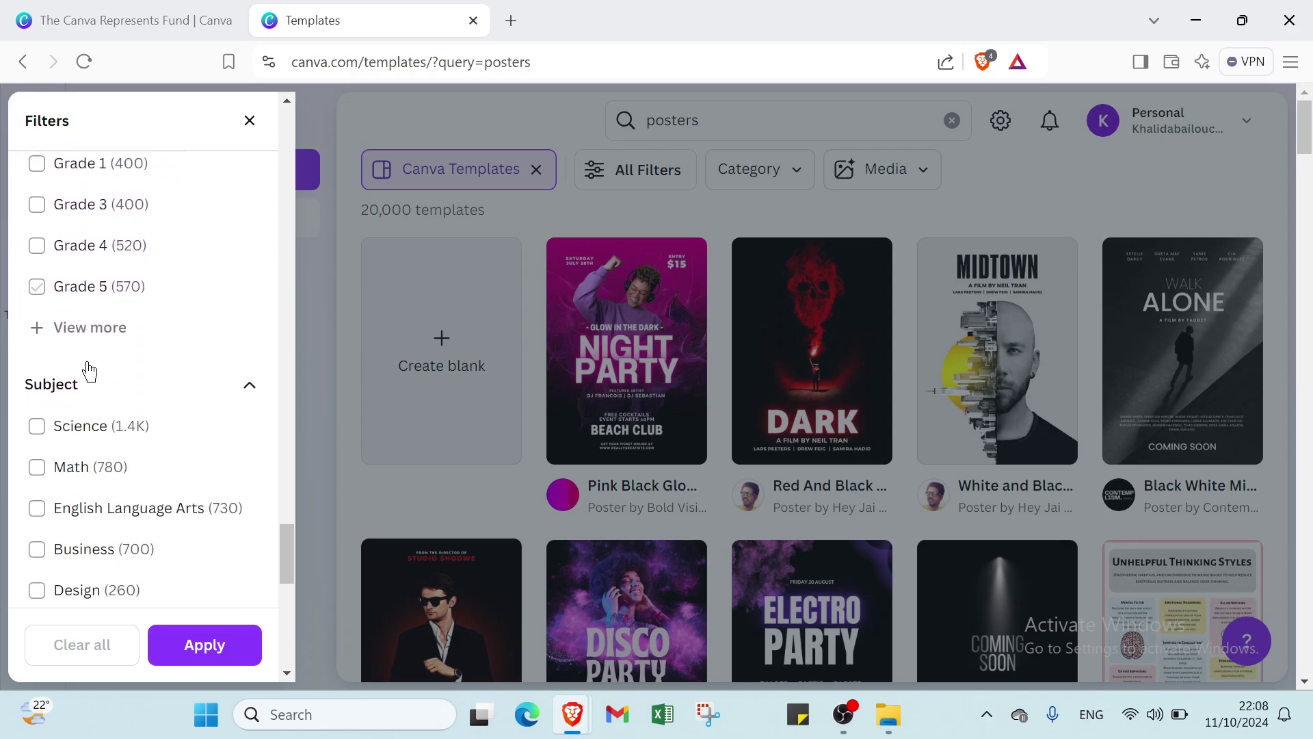
scroll(89, 371, "down", 8)
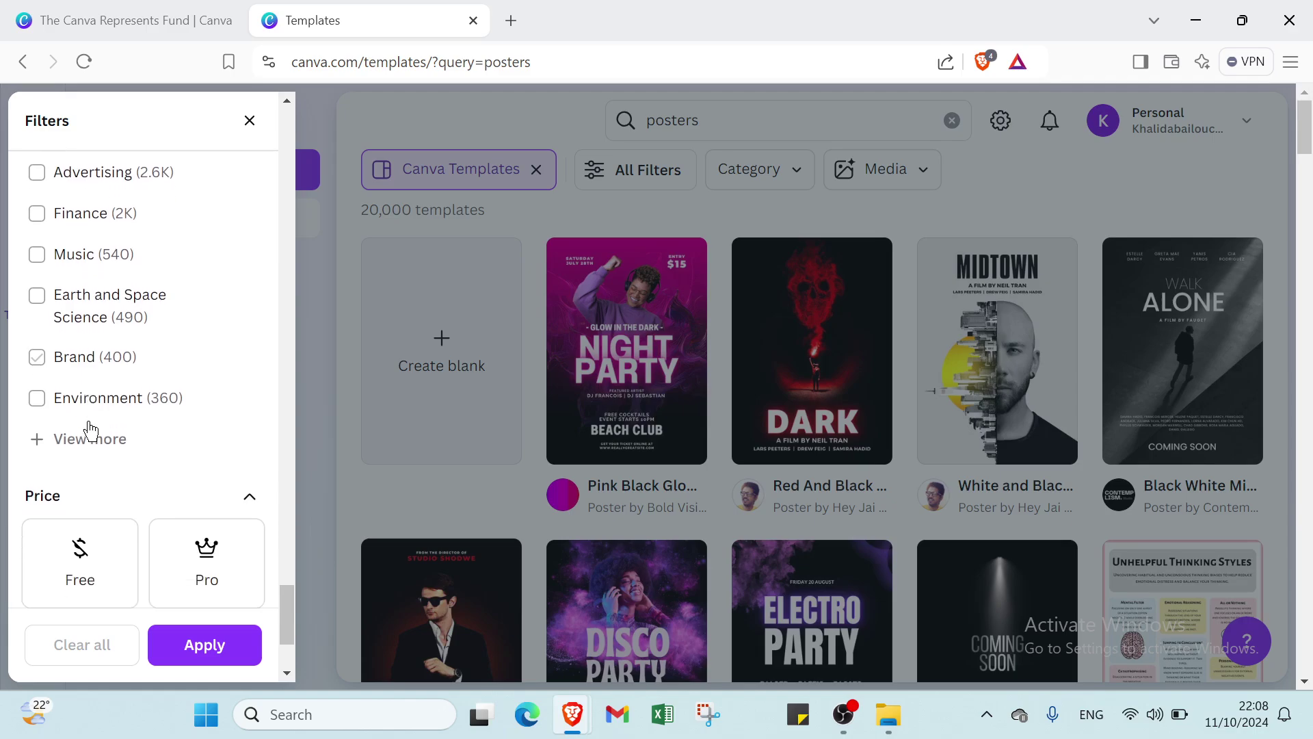
scroll(91, 430, "down", 3)
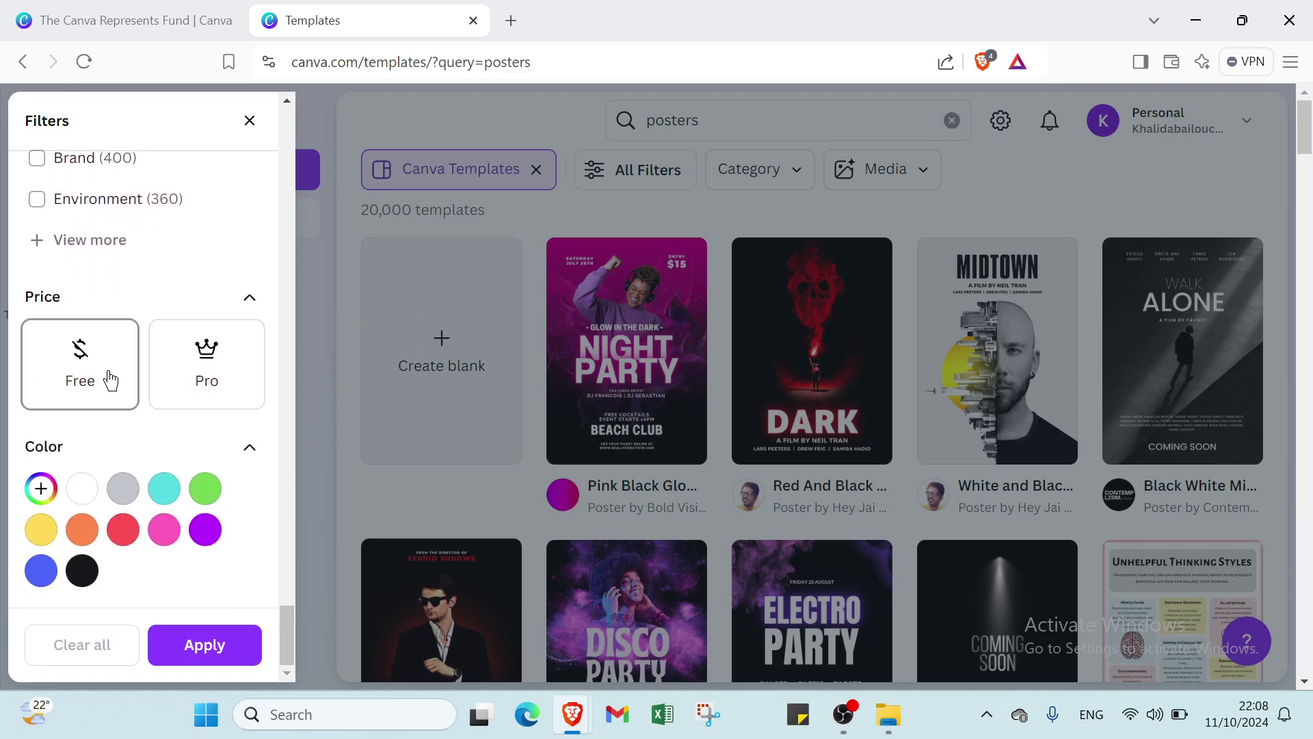
left_click(112, 381)
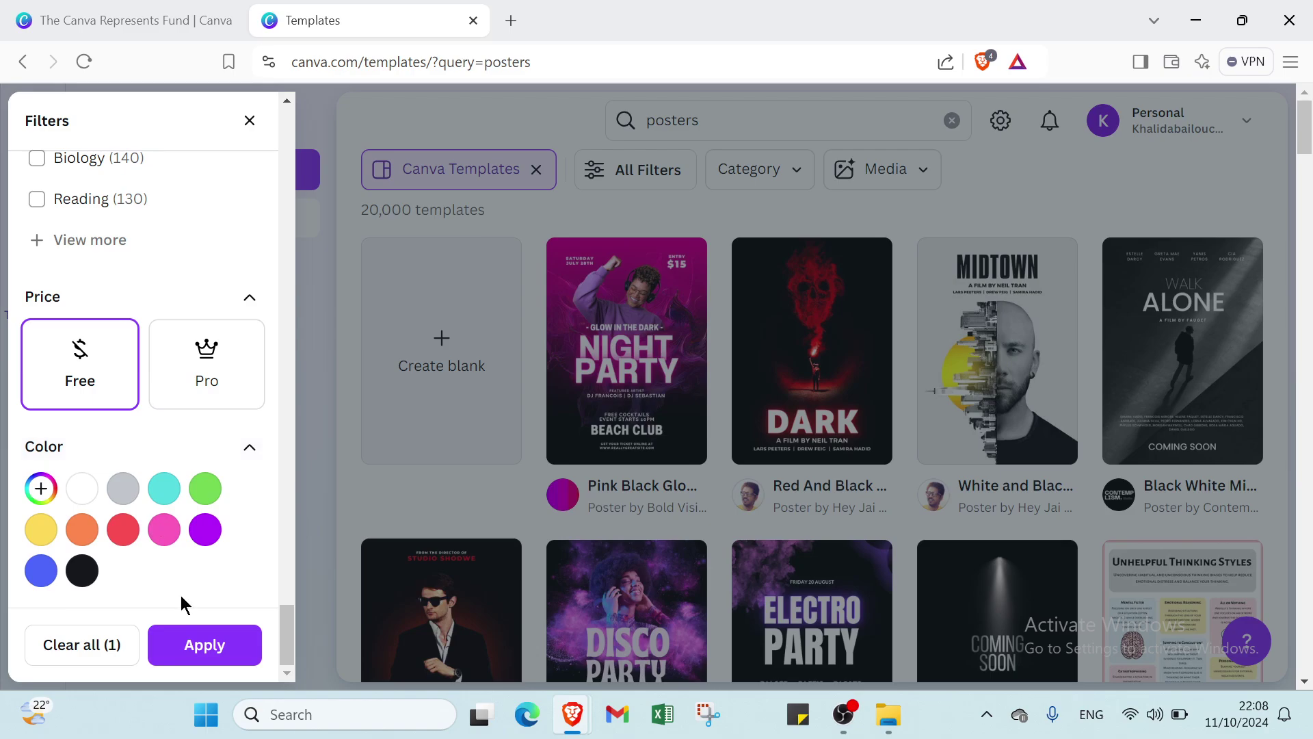
left_click(205, 643)
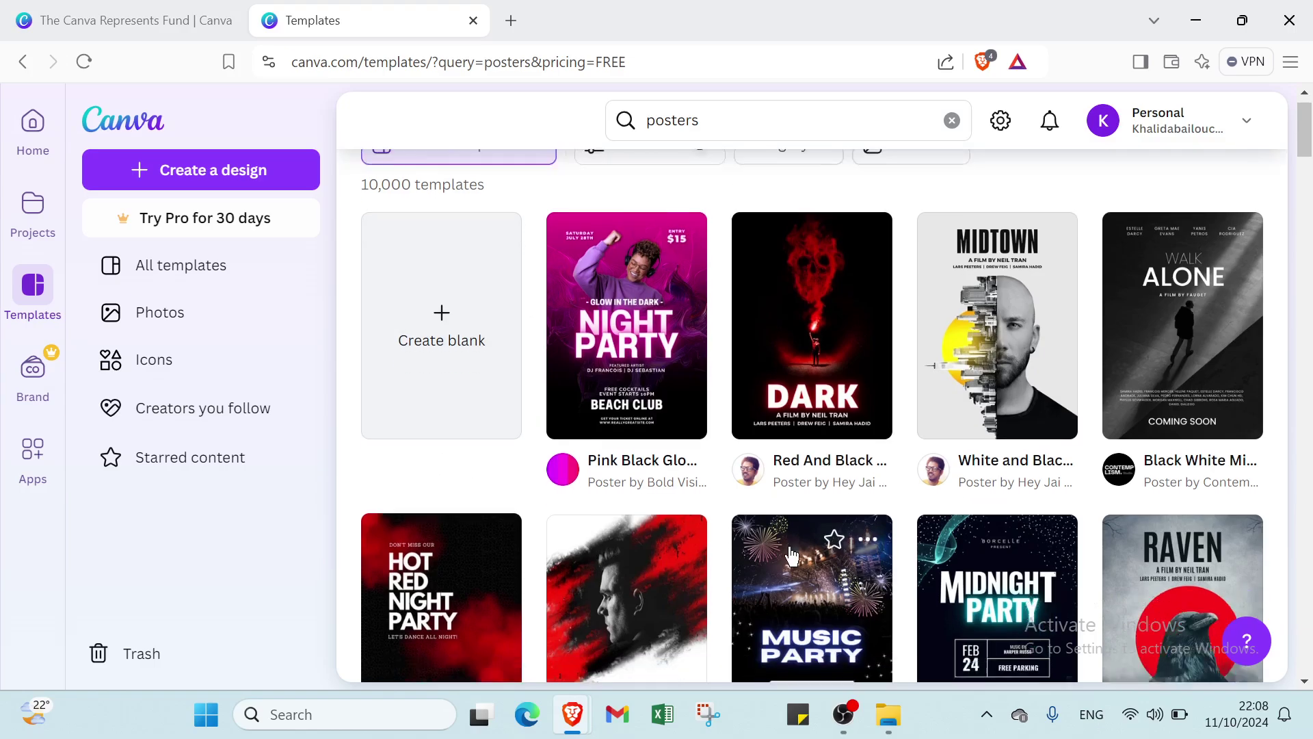
scroll(792, 554, "down", 3)
scroll(787, 520, "up", 3)
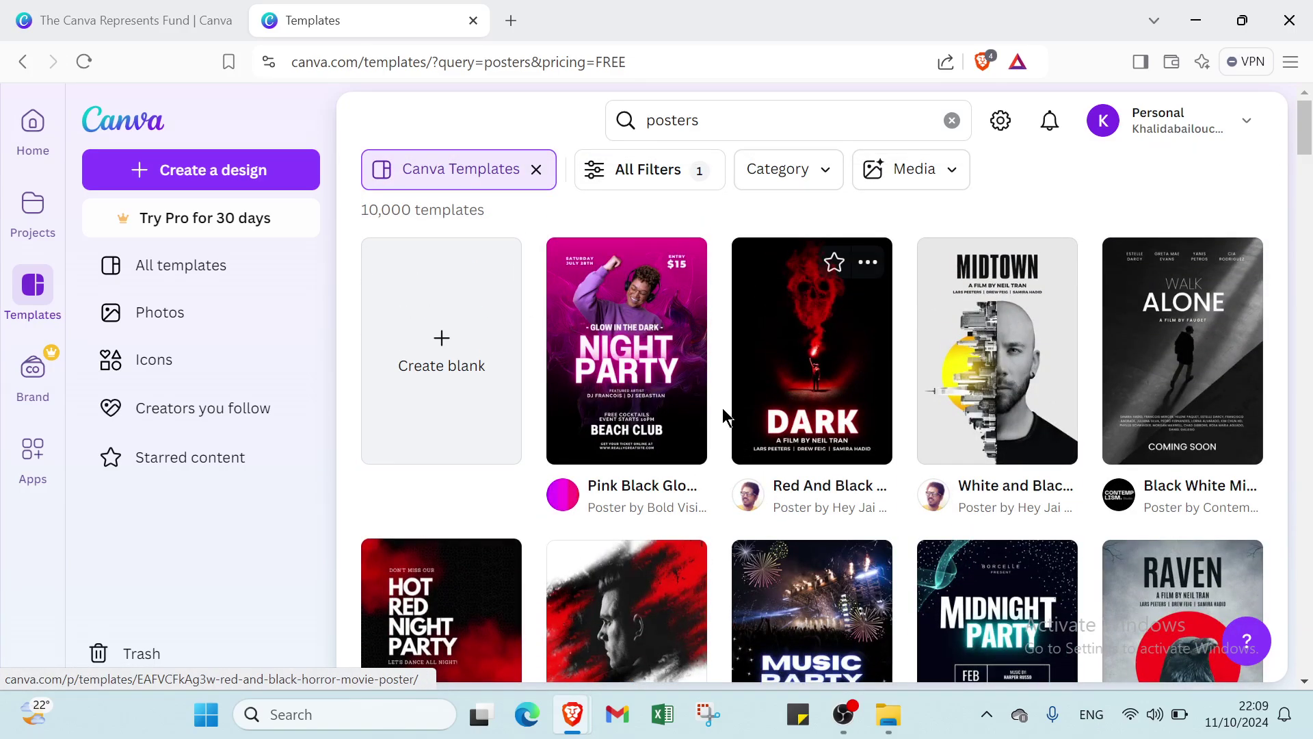
left_click(978, 397)
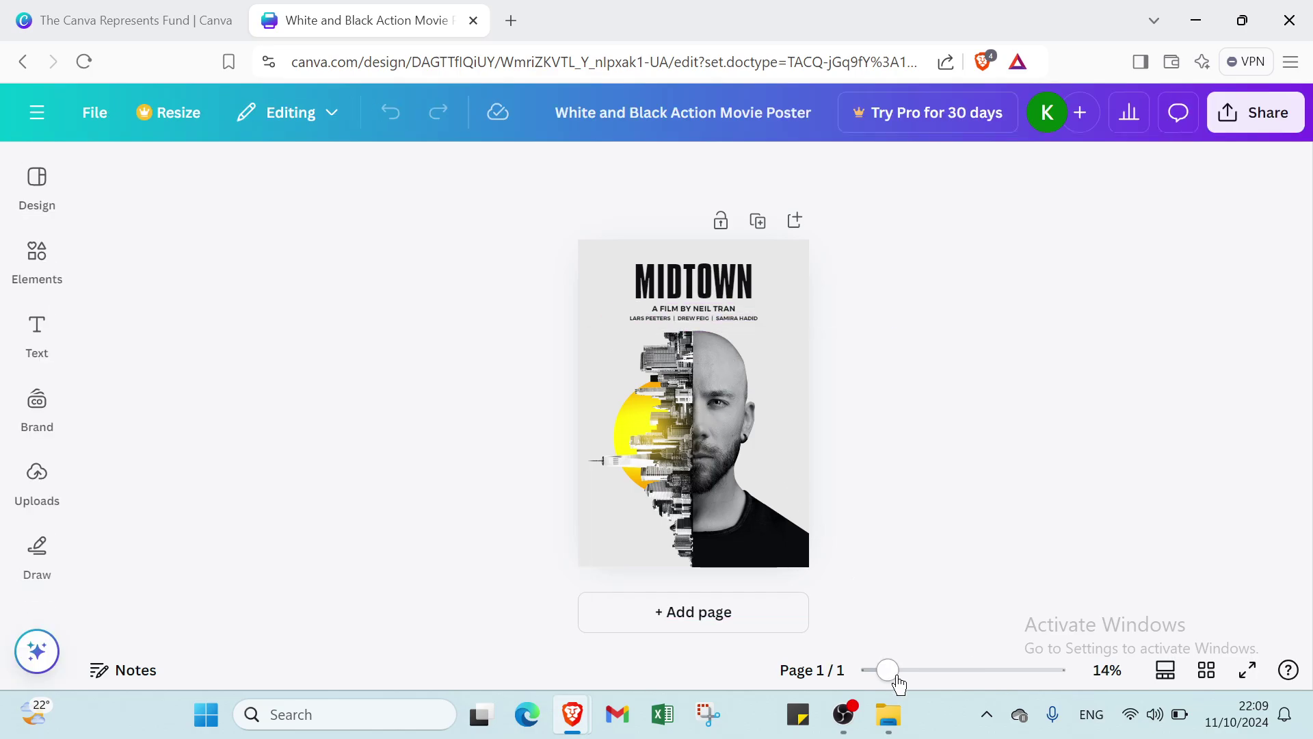
left_click(909, 672)
left_click(928, 676)
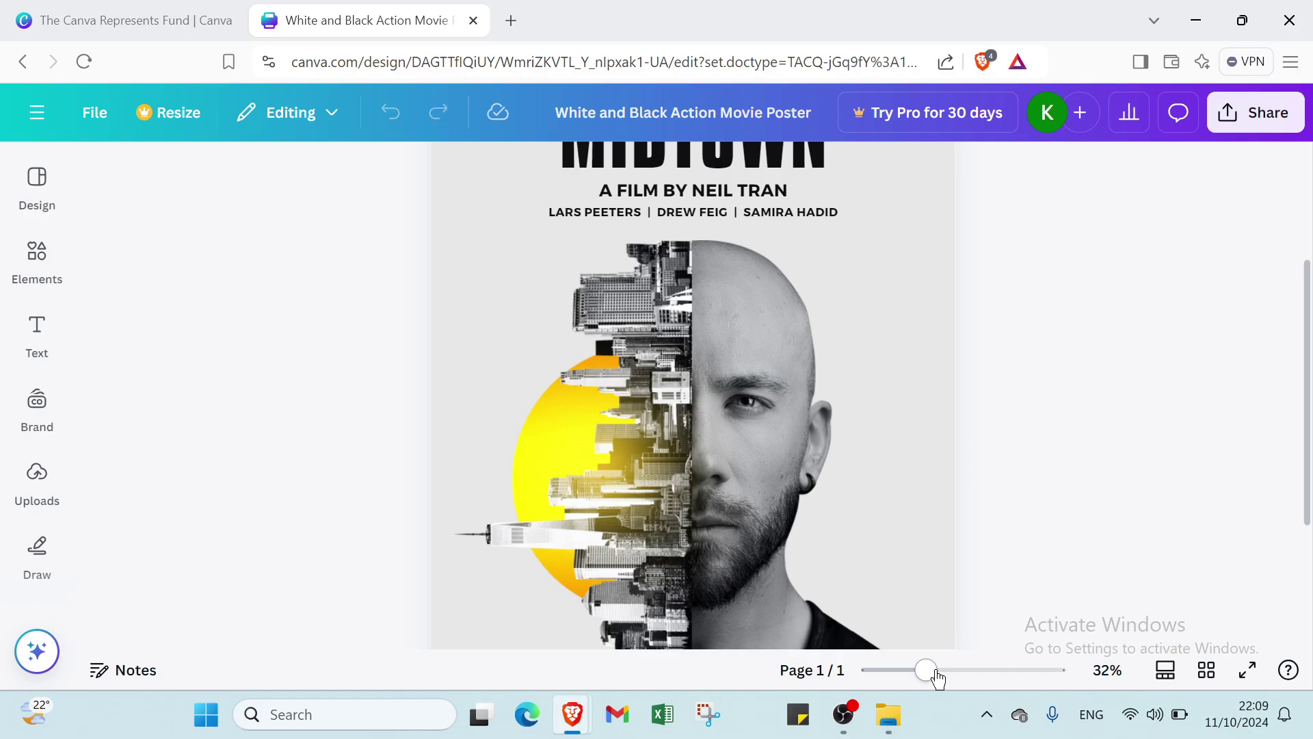
left_click(945, 676)
left_click(926, 676)
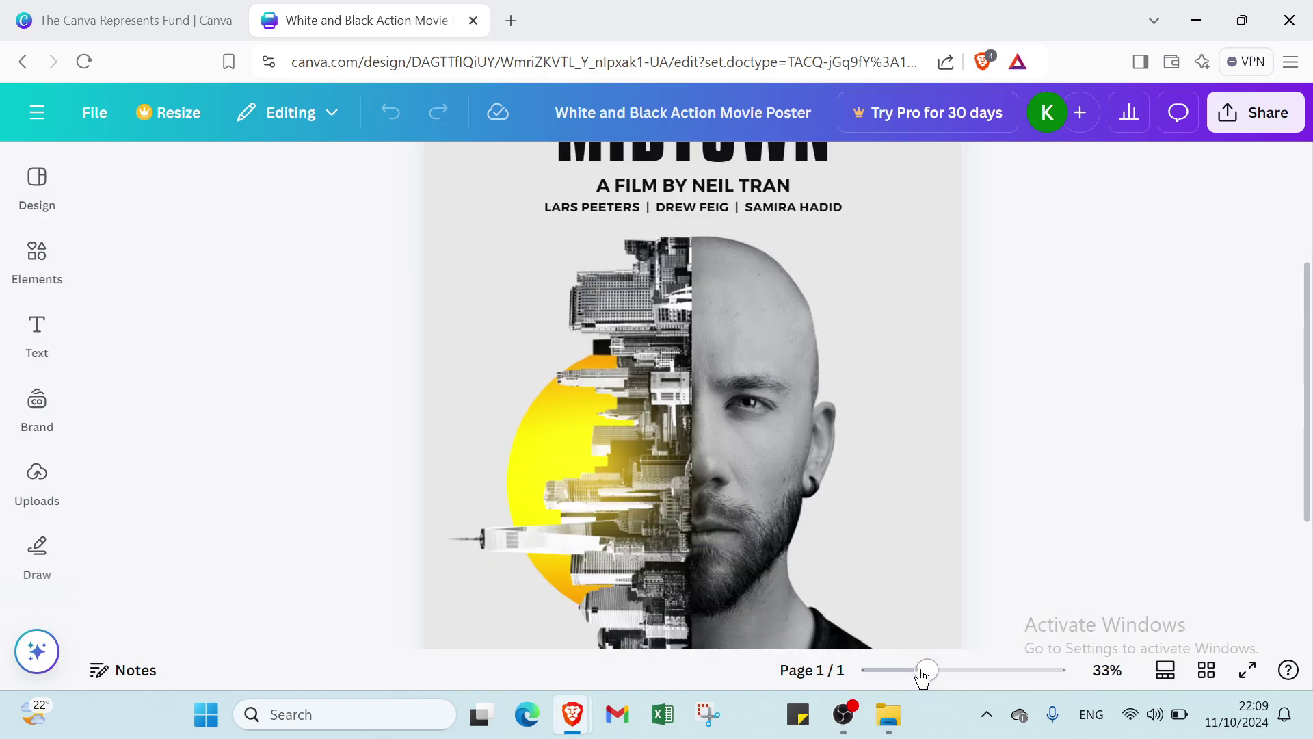
left_click(912, 674)
left_click(898, 672)
left_click(879, 672)
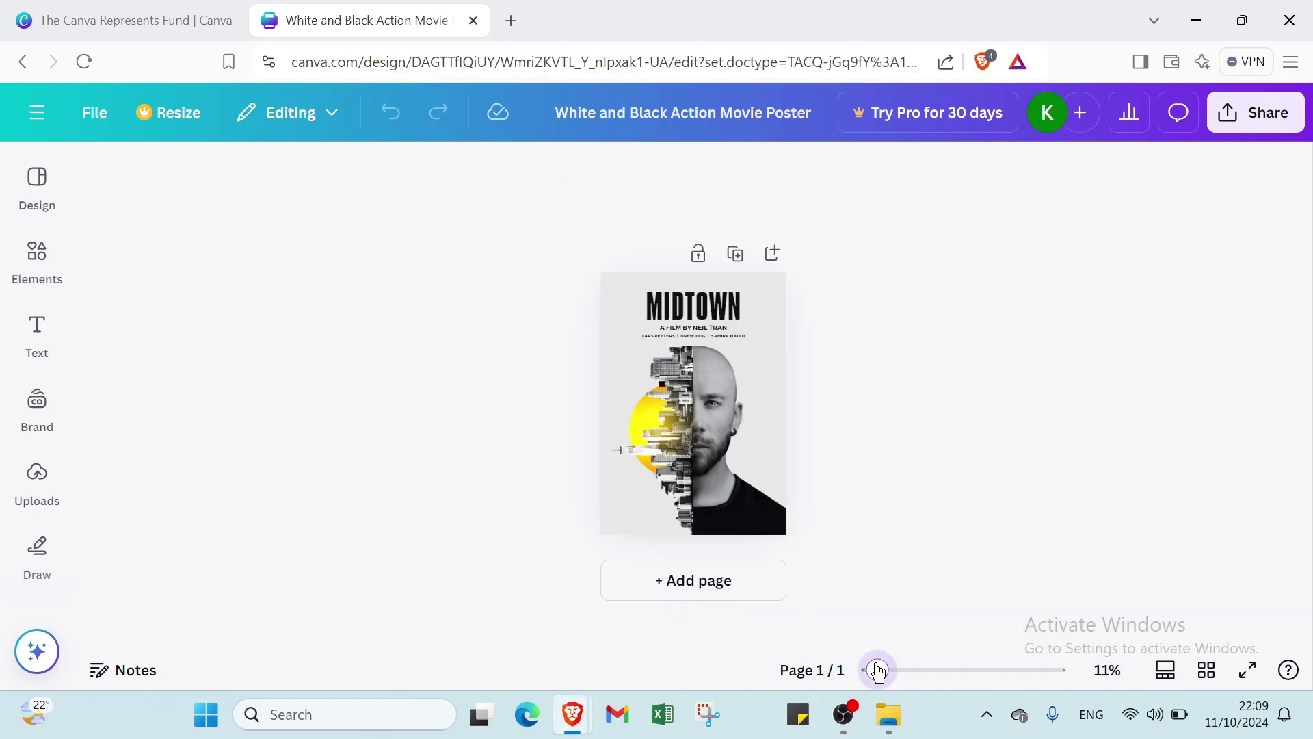
mouse_move(893, 673)
left_mouse_down()
mouse_move(840, 676)
mouse_move(899, 677)
left_mouse_up()
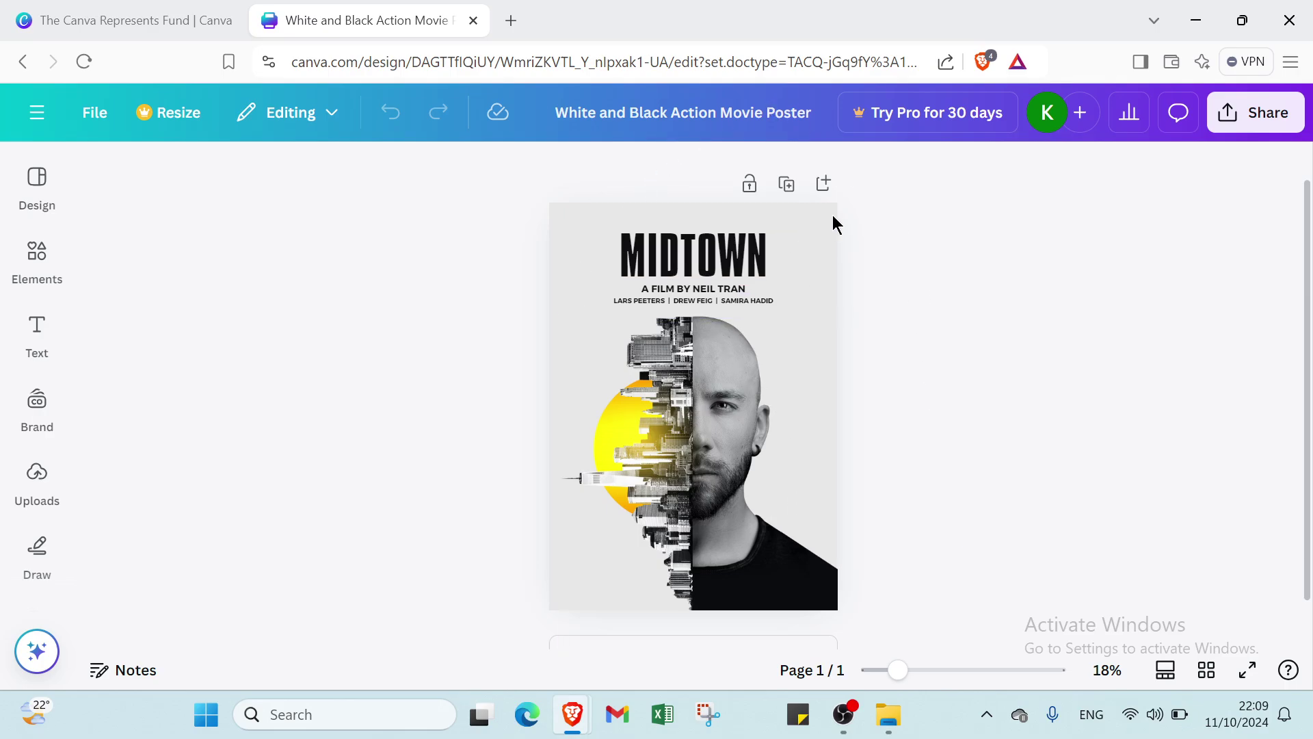
left_click(1167, 672)
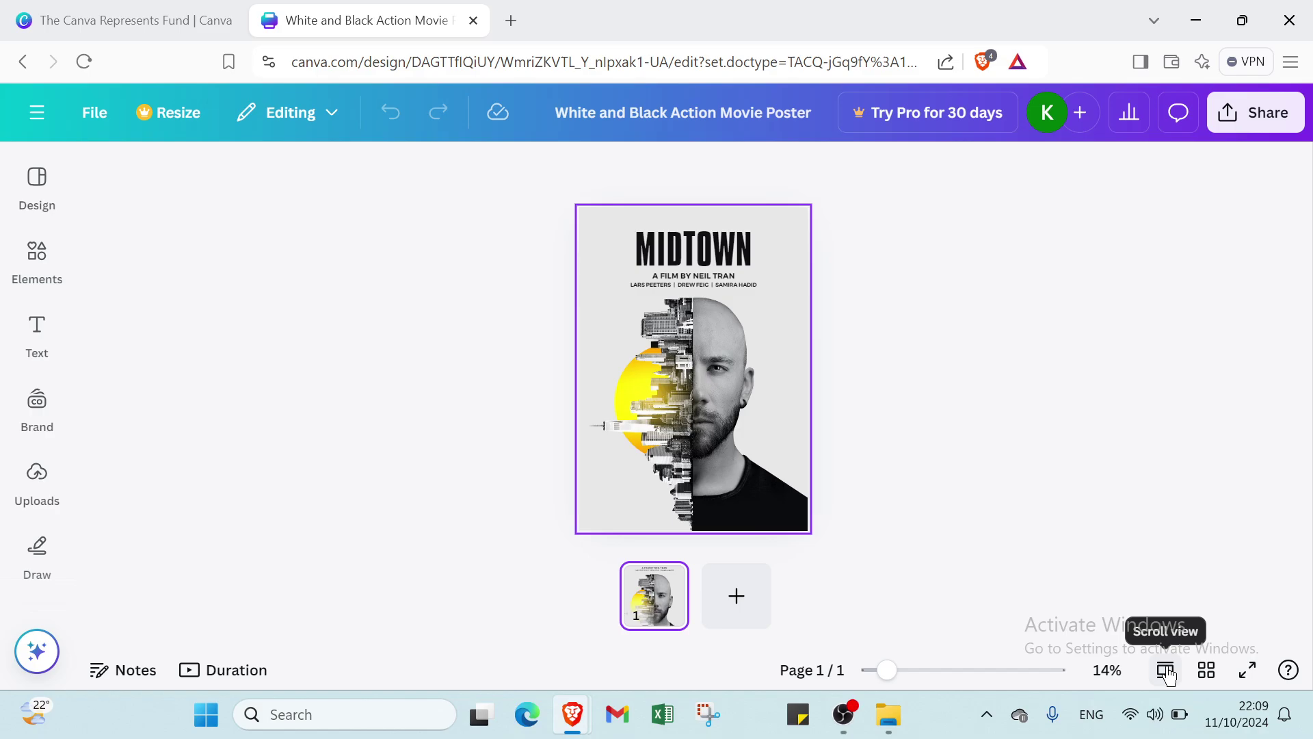
left_click(1166, 672)
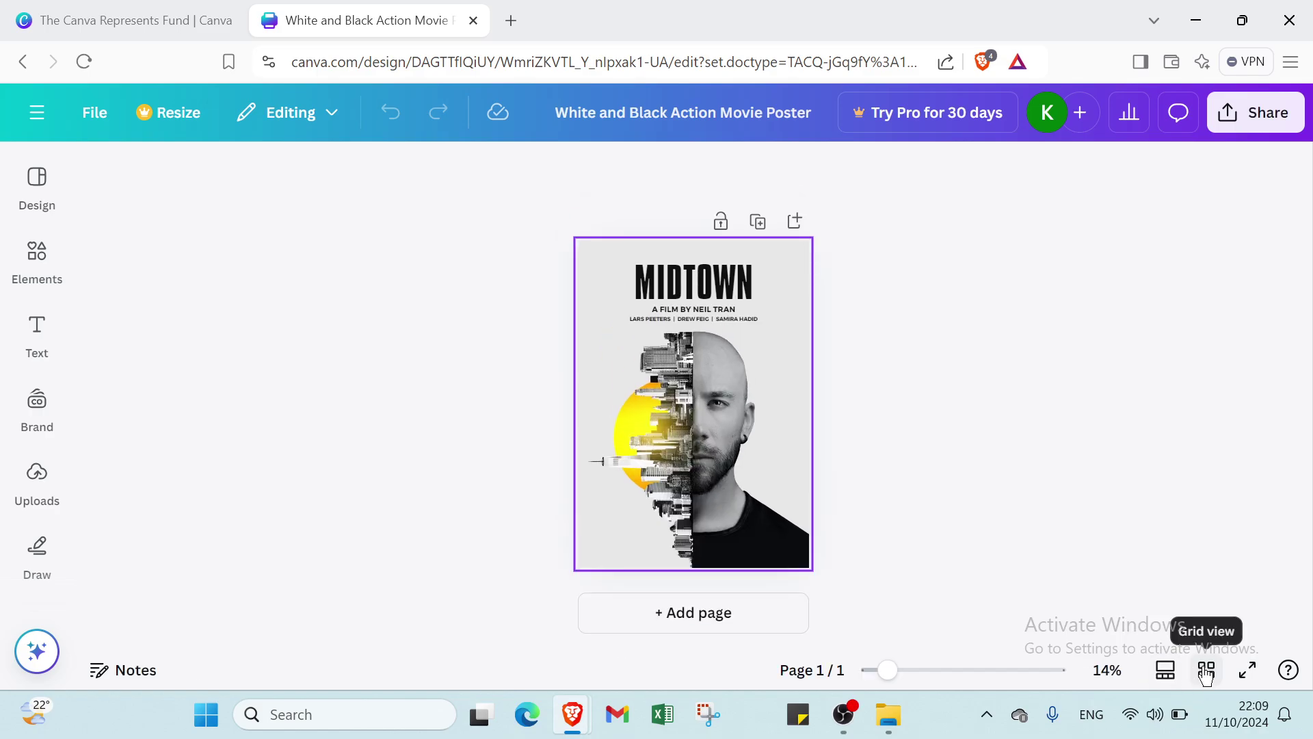
left_click(1207, 672)
left_click(1207, 672)
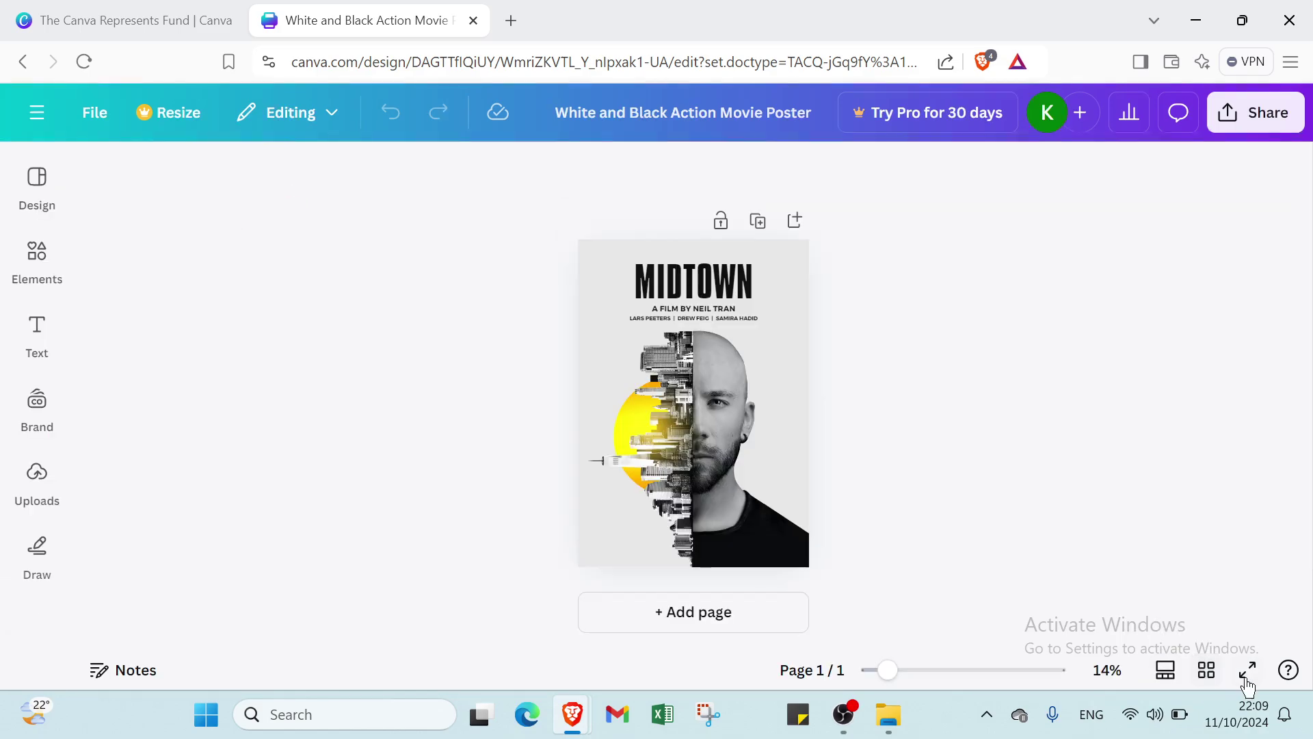
left_click(1246, 677)
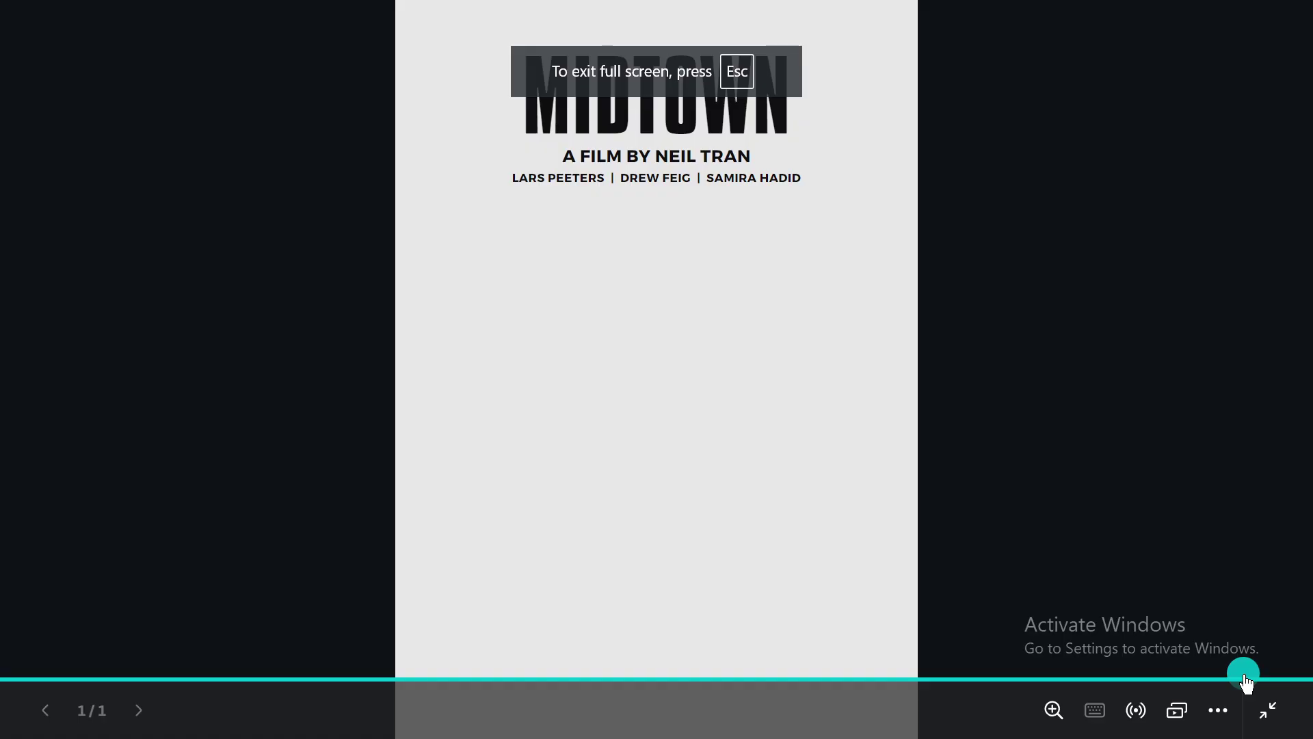
left_click(1267, 708)
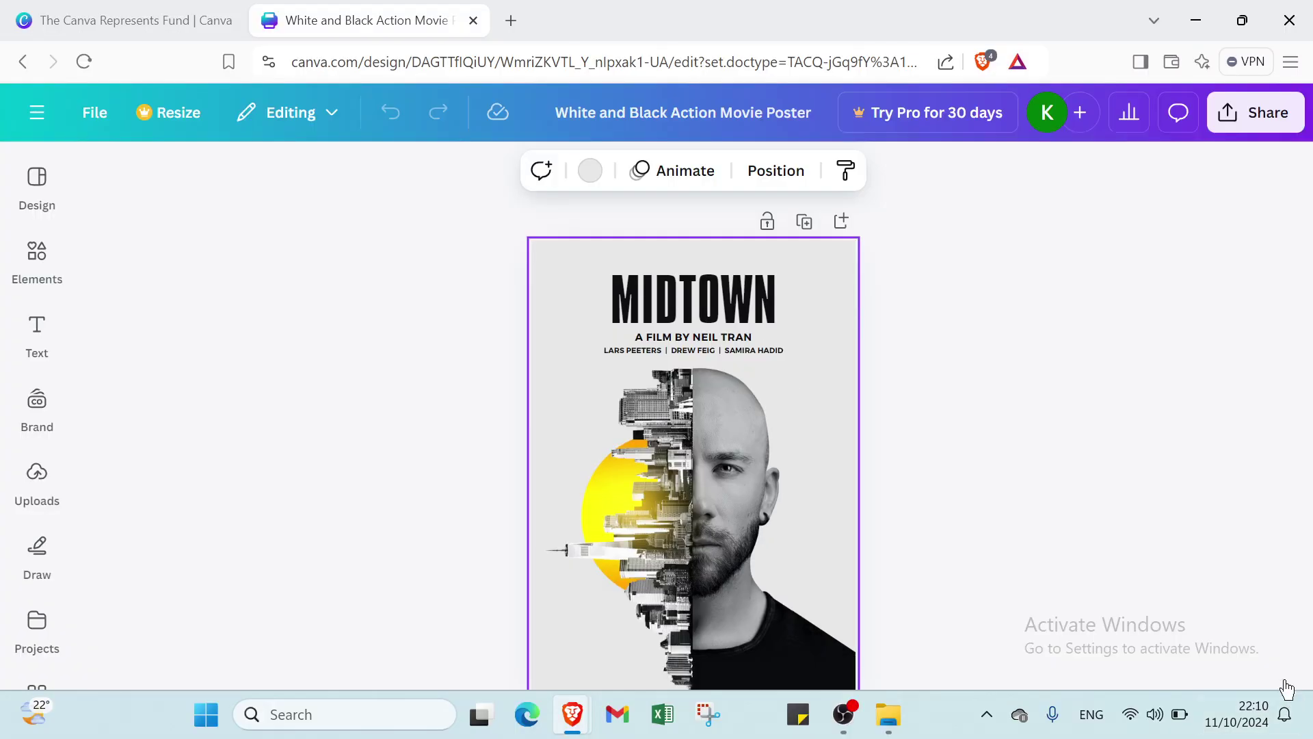
Ask the help assistant 'how to get started with making posters' and read its reply
left_click(1288, 671)
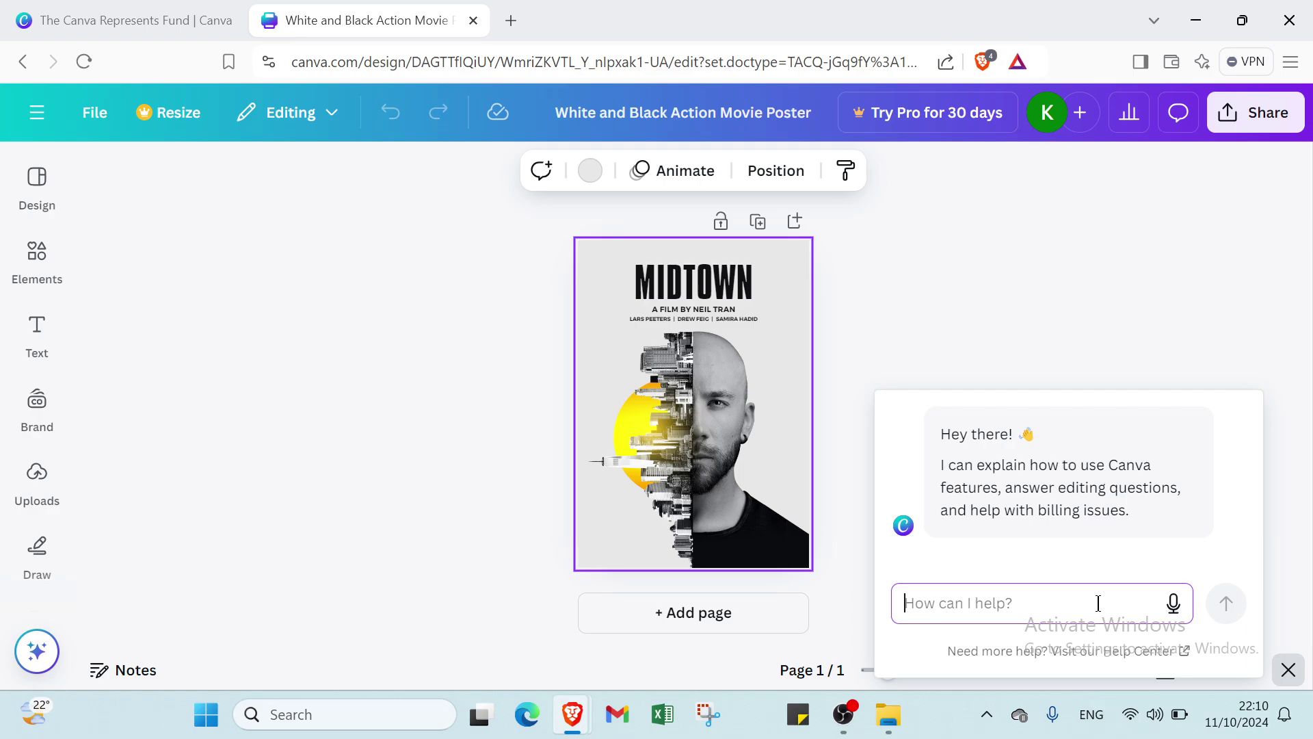
type("ho")
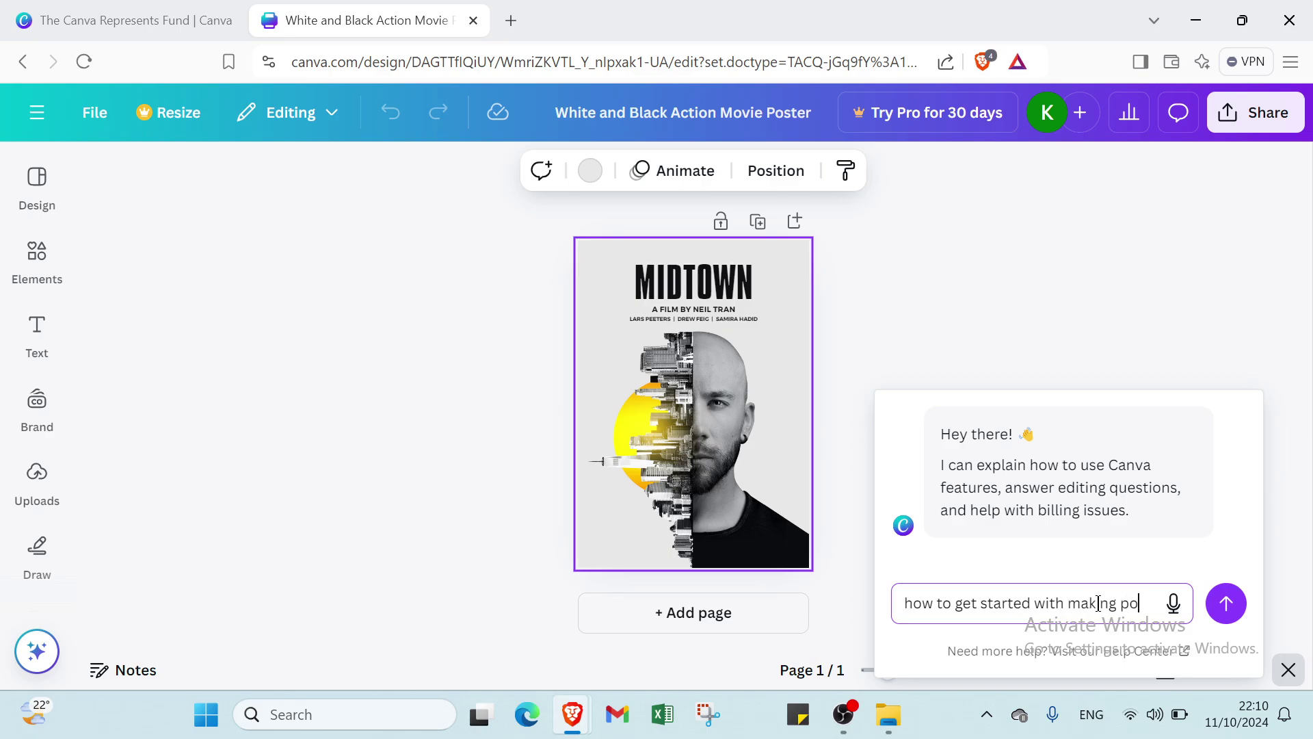
type("ers")
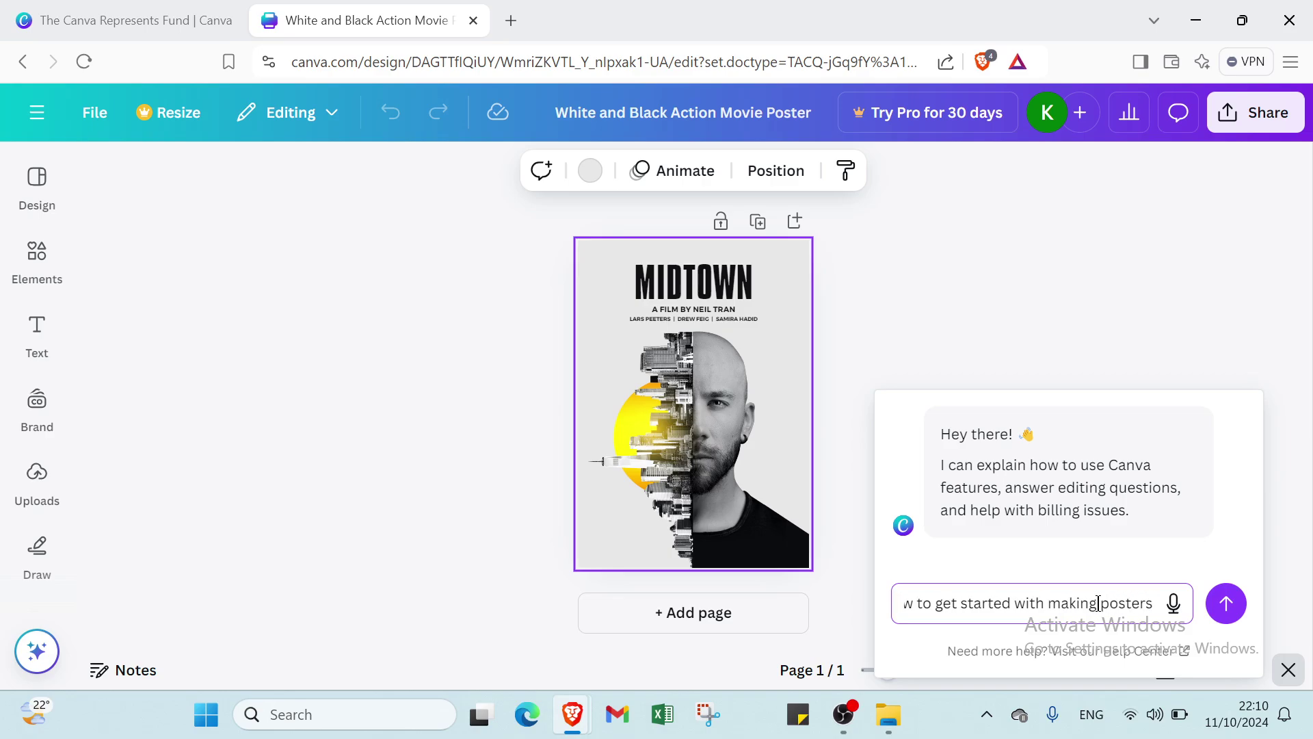
key("Return")
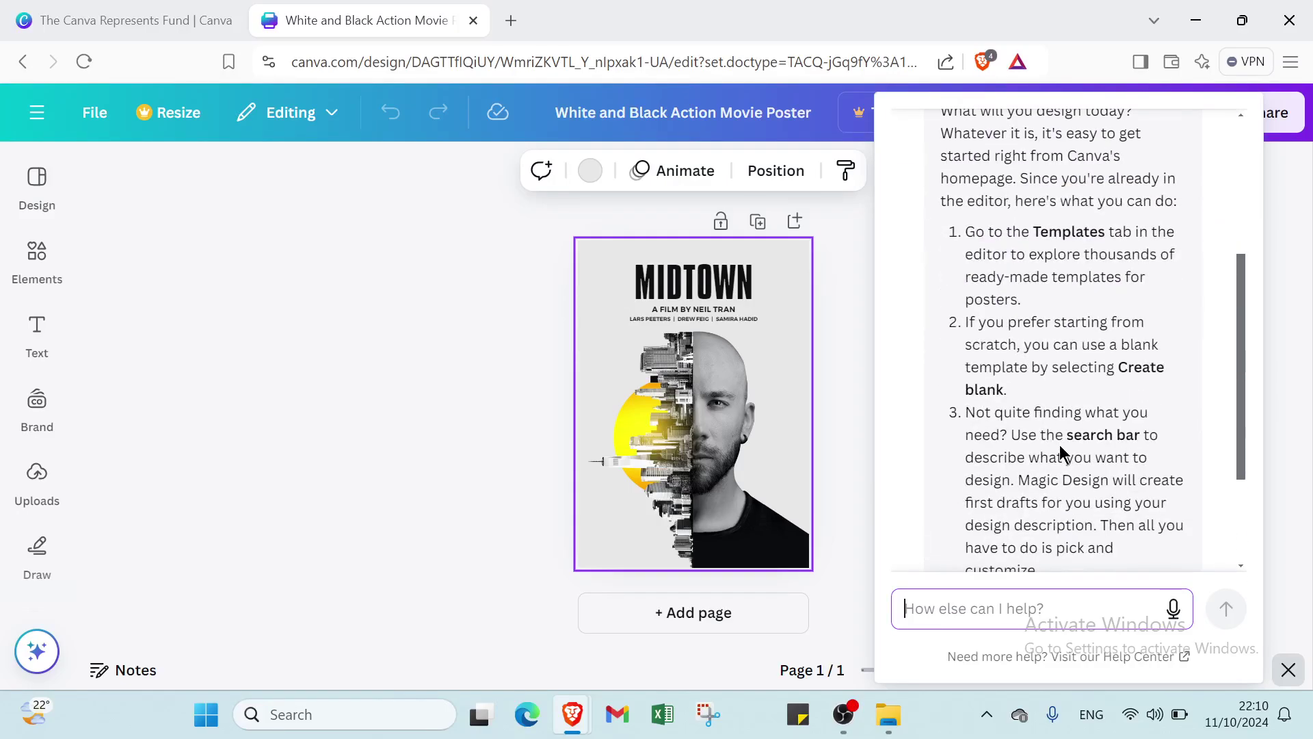
scroll(1122, 444, "down", 5)
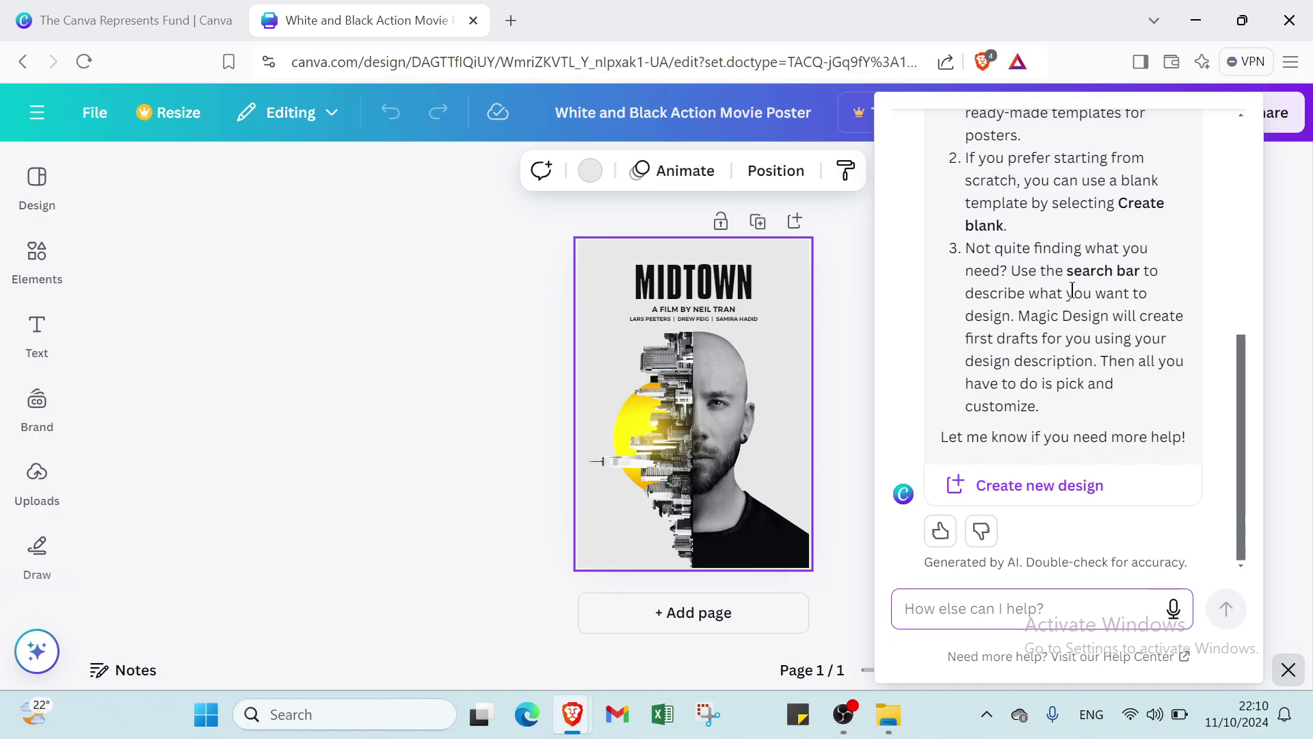
scroll(1024, 279, "up", 3)
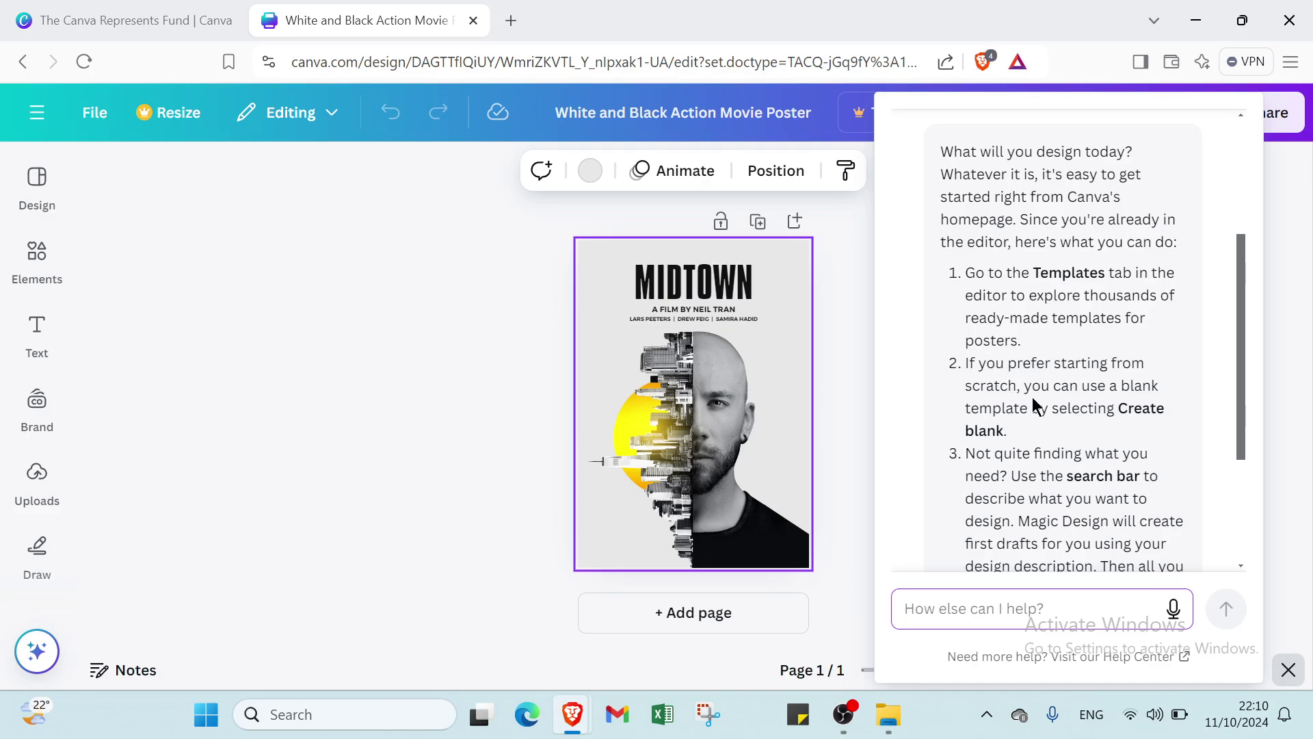
scroll(1103, 376, "down", 1)
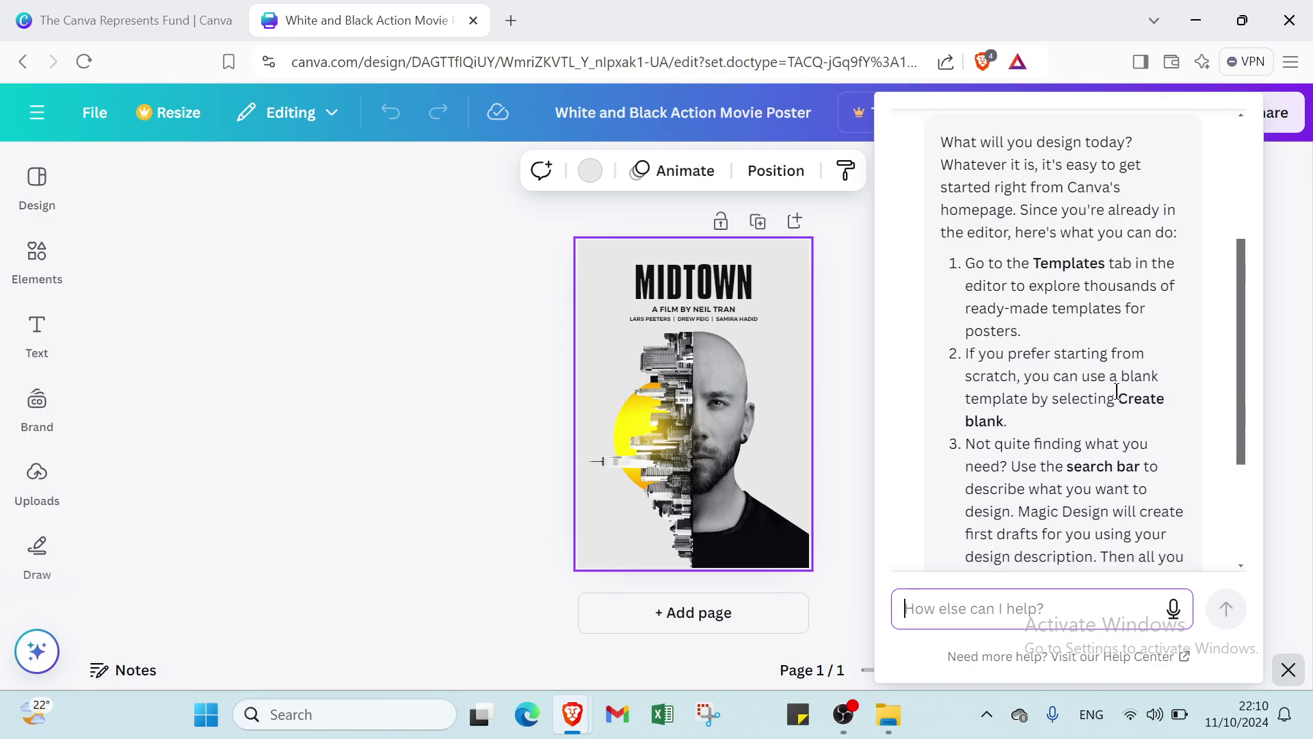
scroll(983, 403, "down", 2)
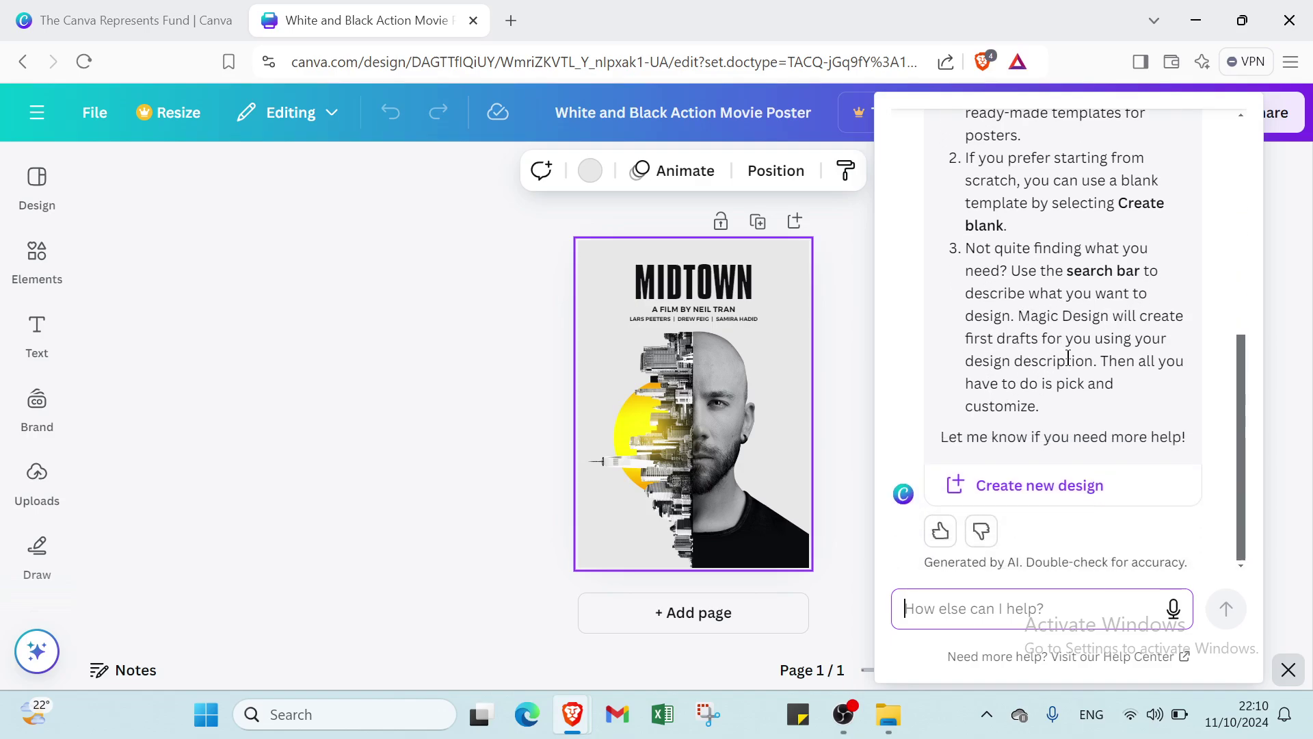
Close the help chat and try dark grey, then lighter grey poster backgrounds
left_click(1288, 670)
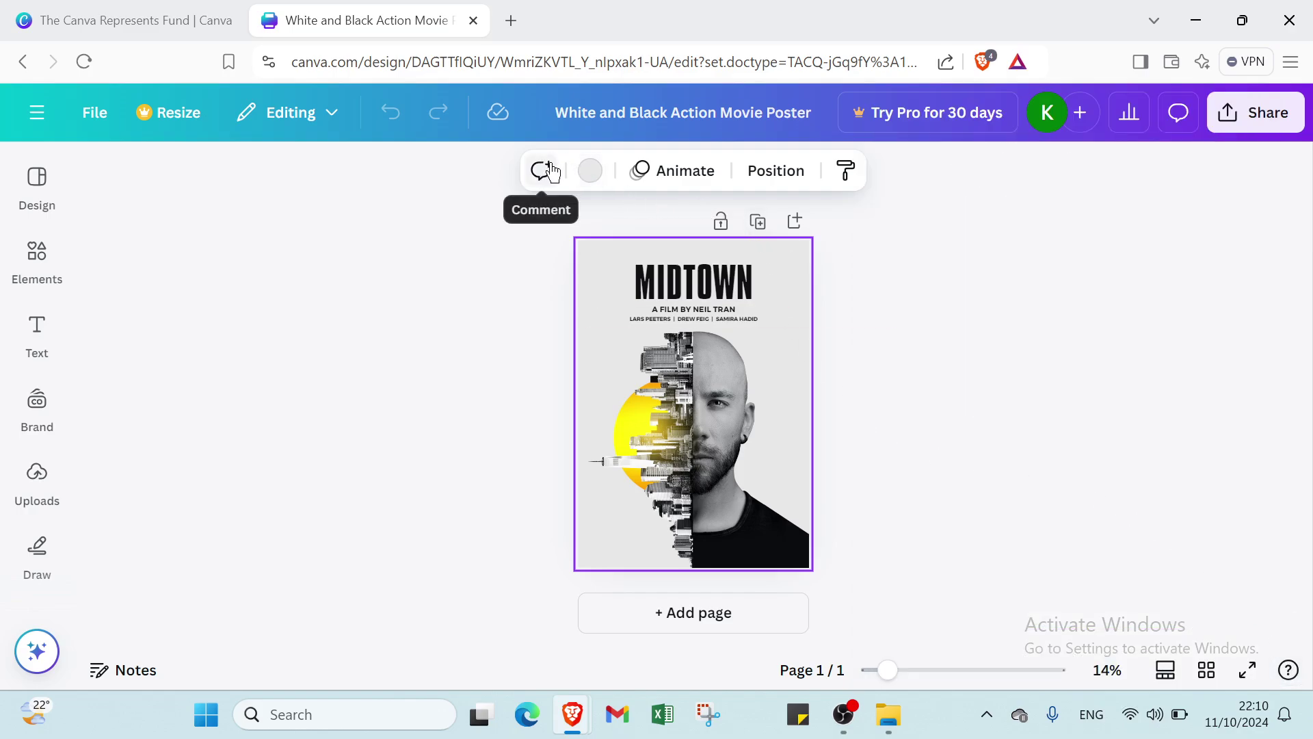
left_click(587, 175)
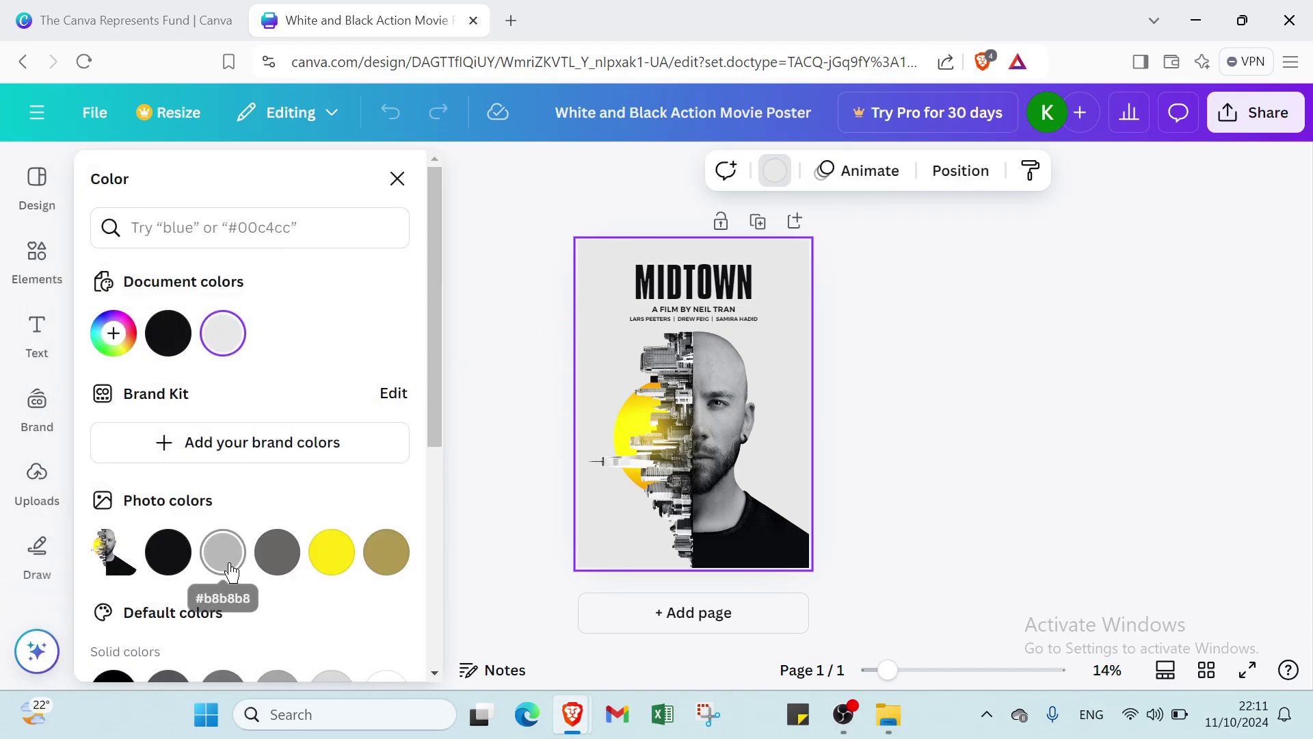
left_click(277, 554)
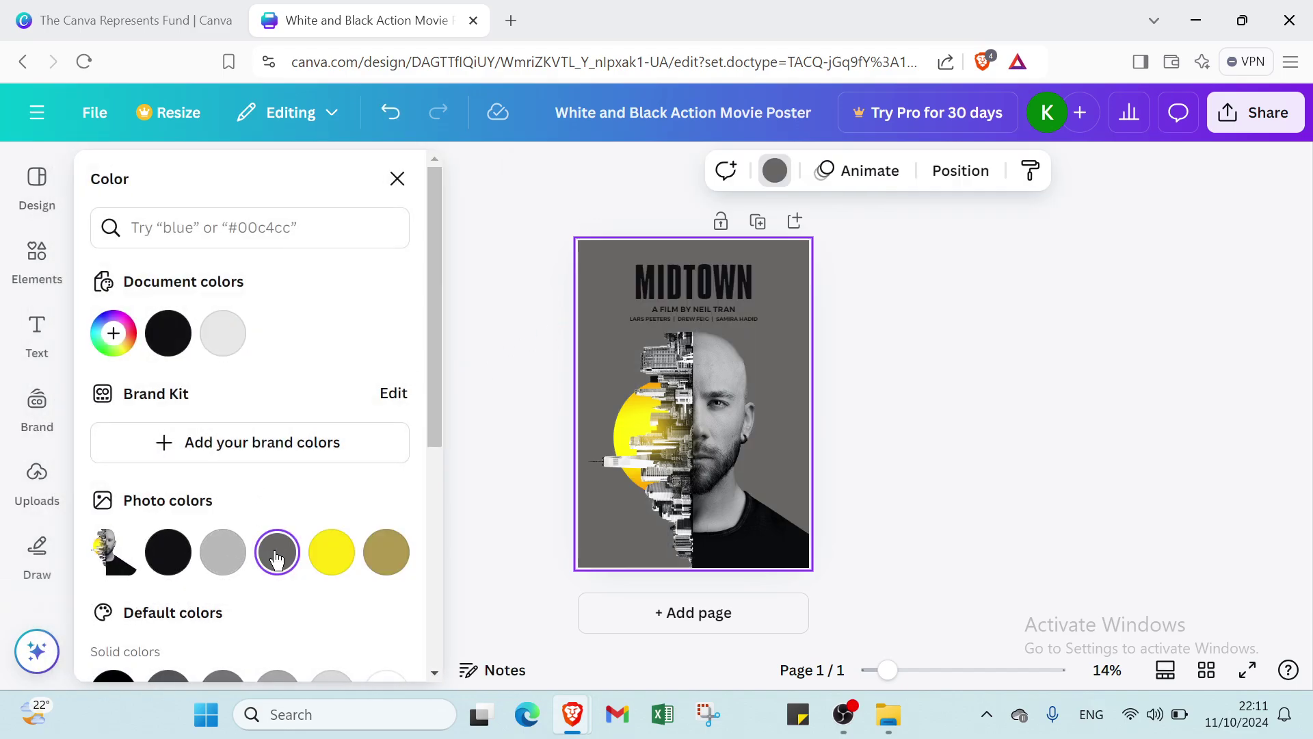
left_click(223, 551)
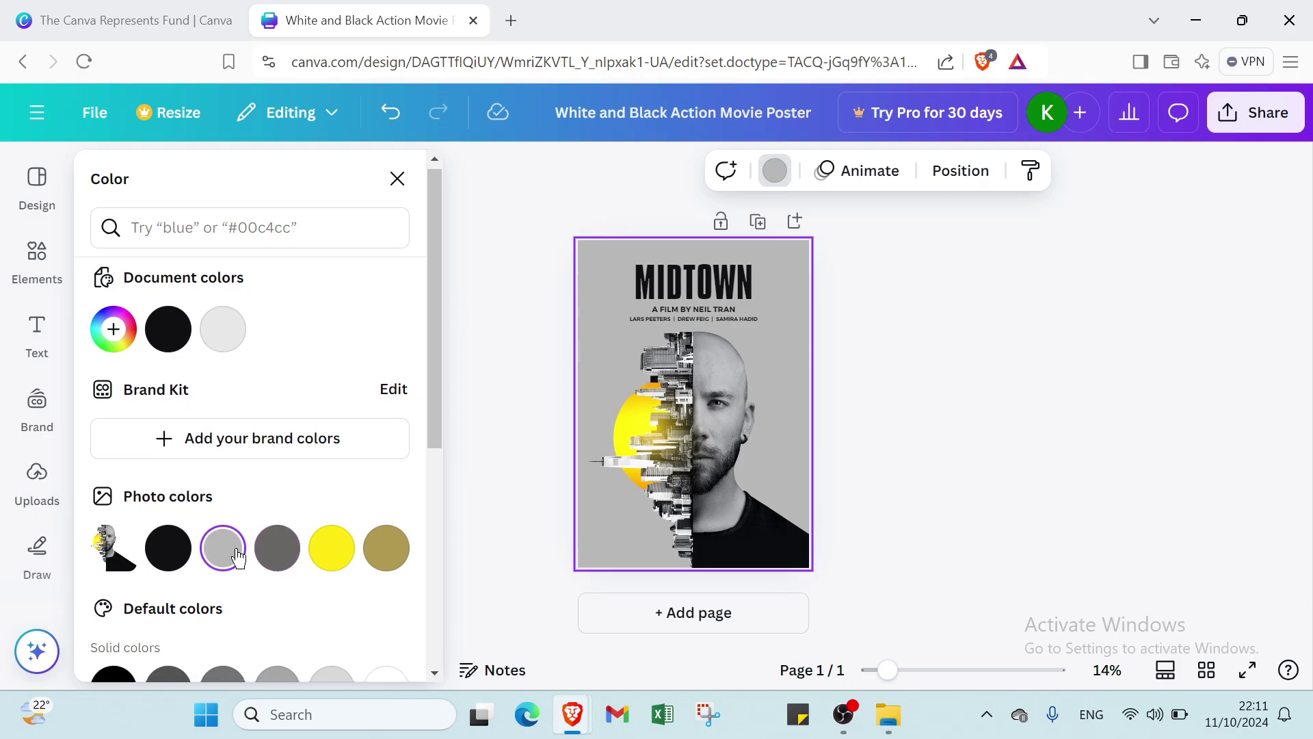
scroll(243, 547, "down", 2)
scroll(246, 540, "up", 2)
Restore the original light grey background and show the Simple, Rise, Pan and Fade animations
left_click(226, 335)
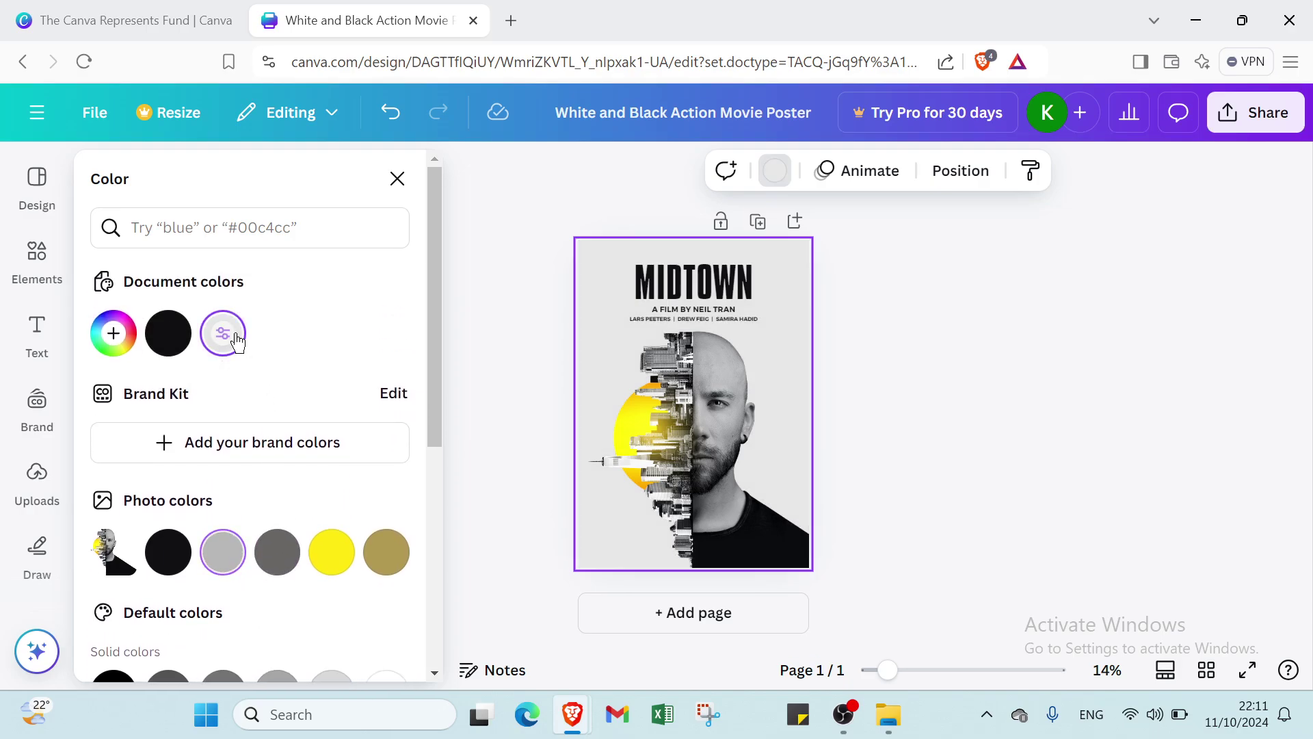
left_click(990, 343)
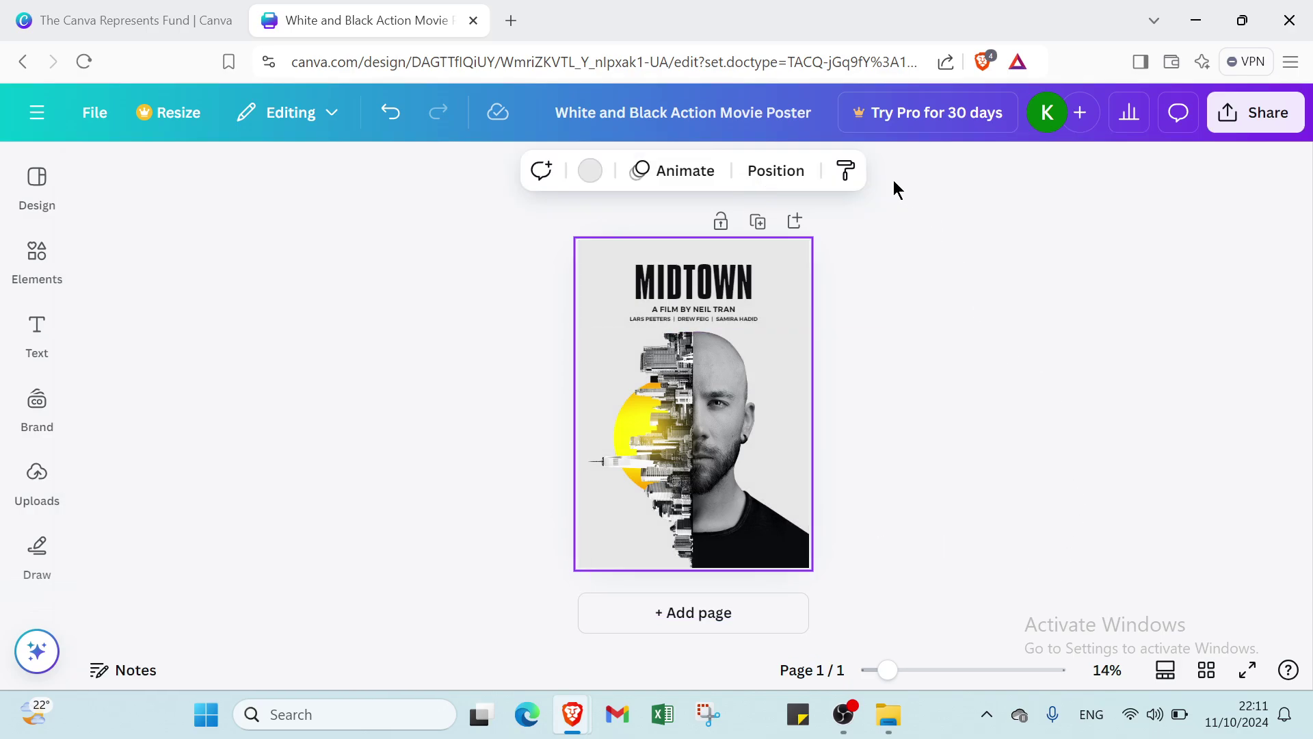
left_click(691, 172)
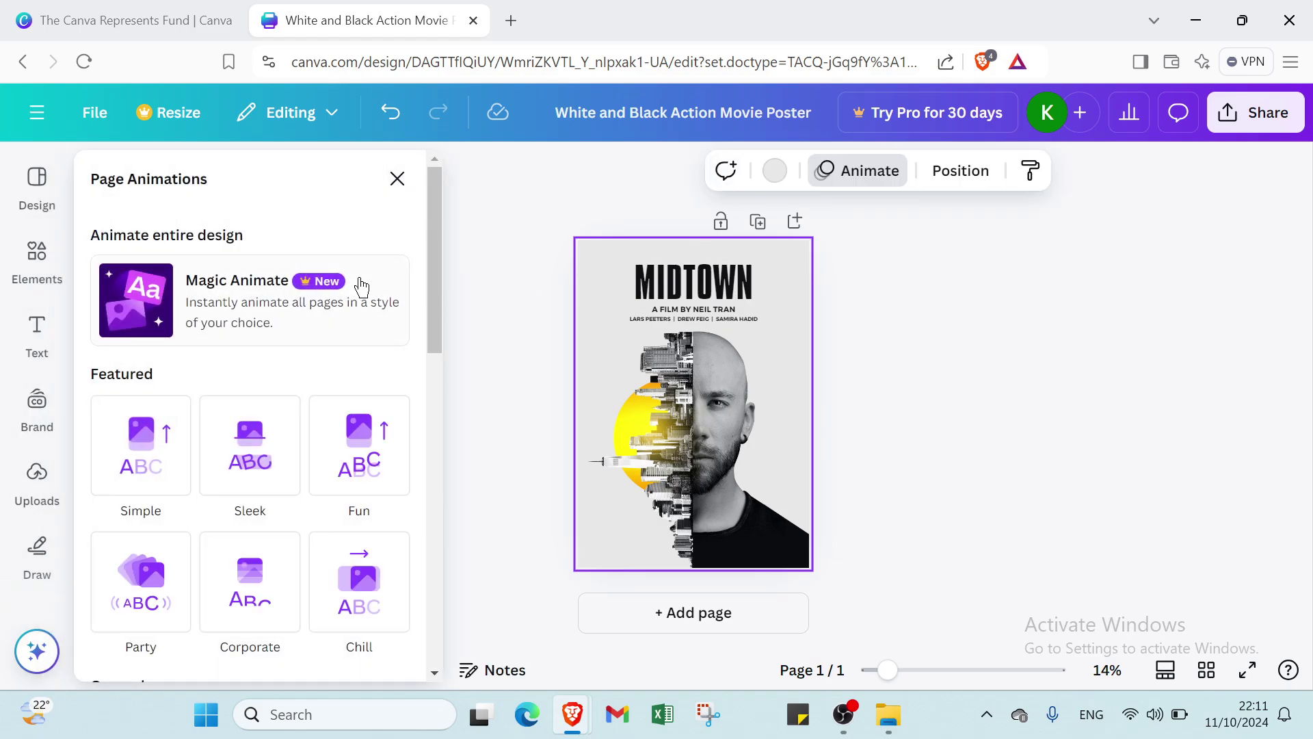
scroll(274, 398, "down", 3)
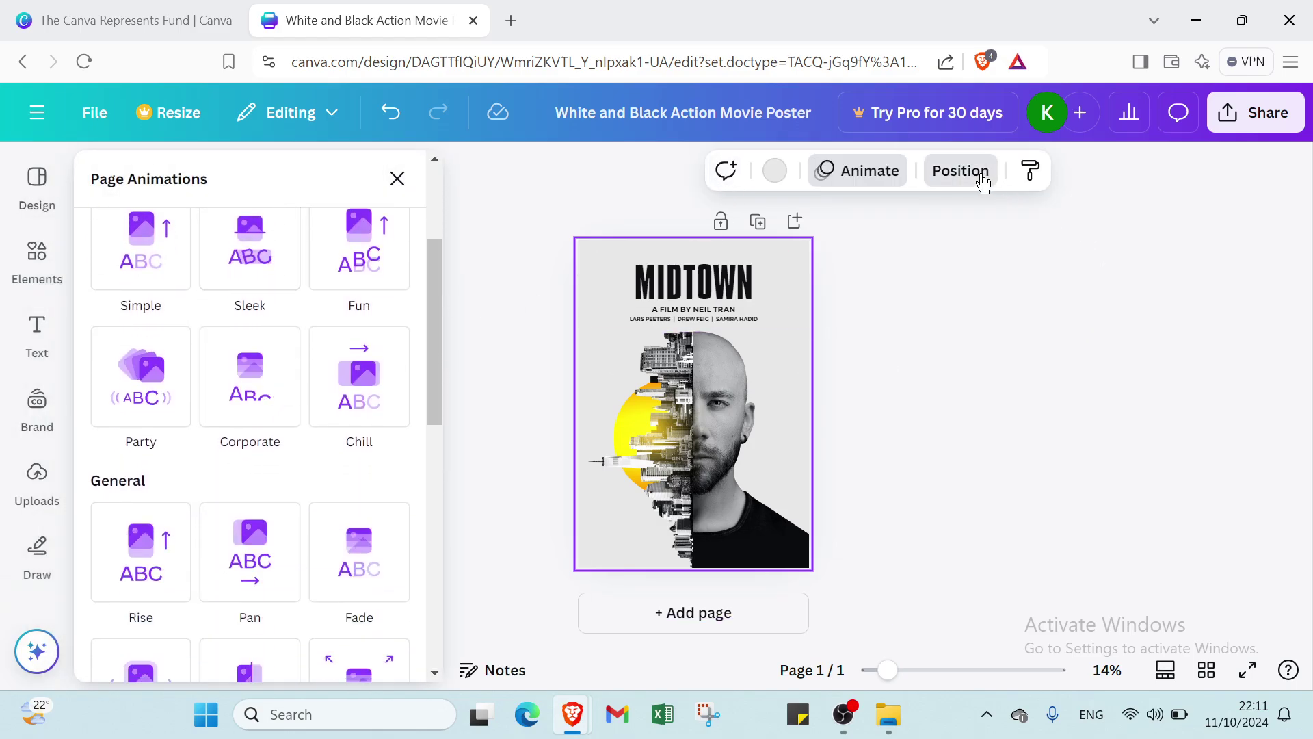
Delete the Background layer from the Overlapping layers list, turning the MIDTOWN poster white
left_click(961, 170)
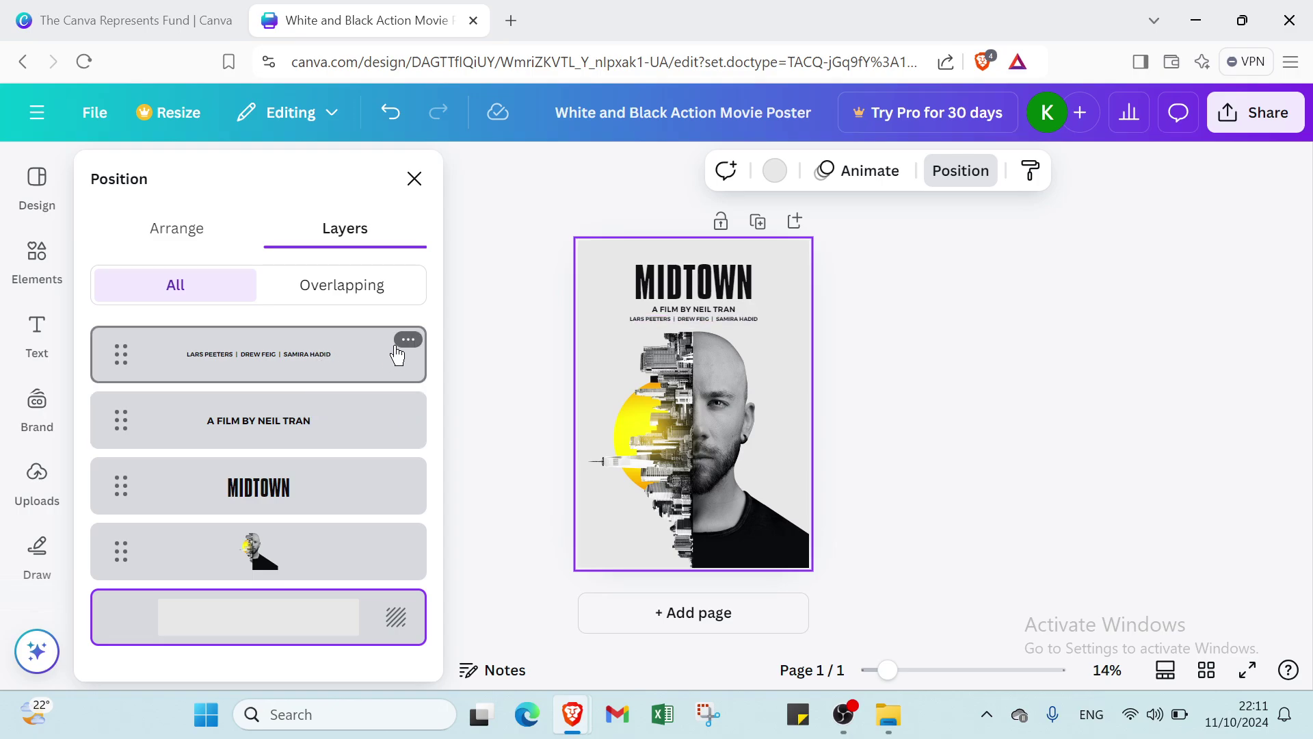
left_click(408, 340)
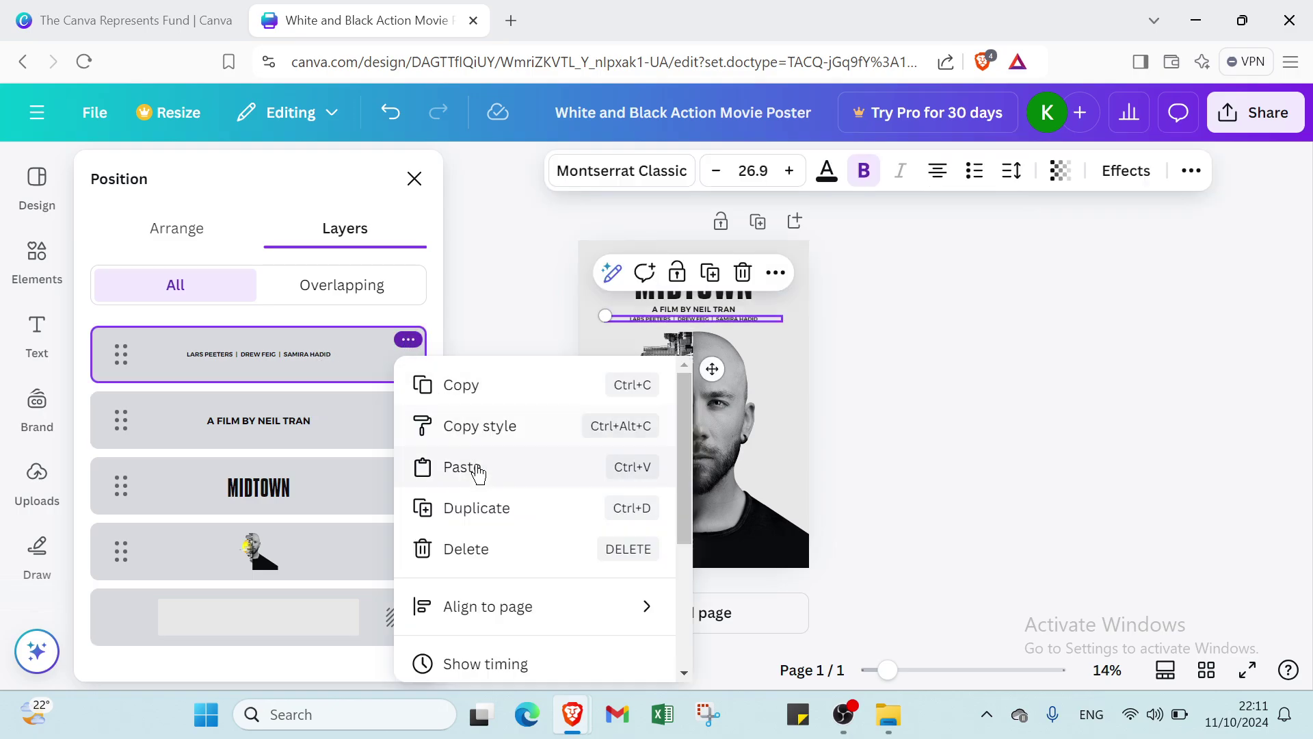
left_click(125, 368)
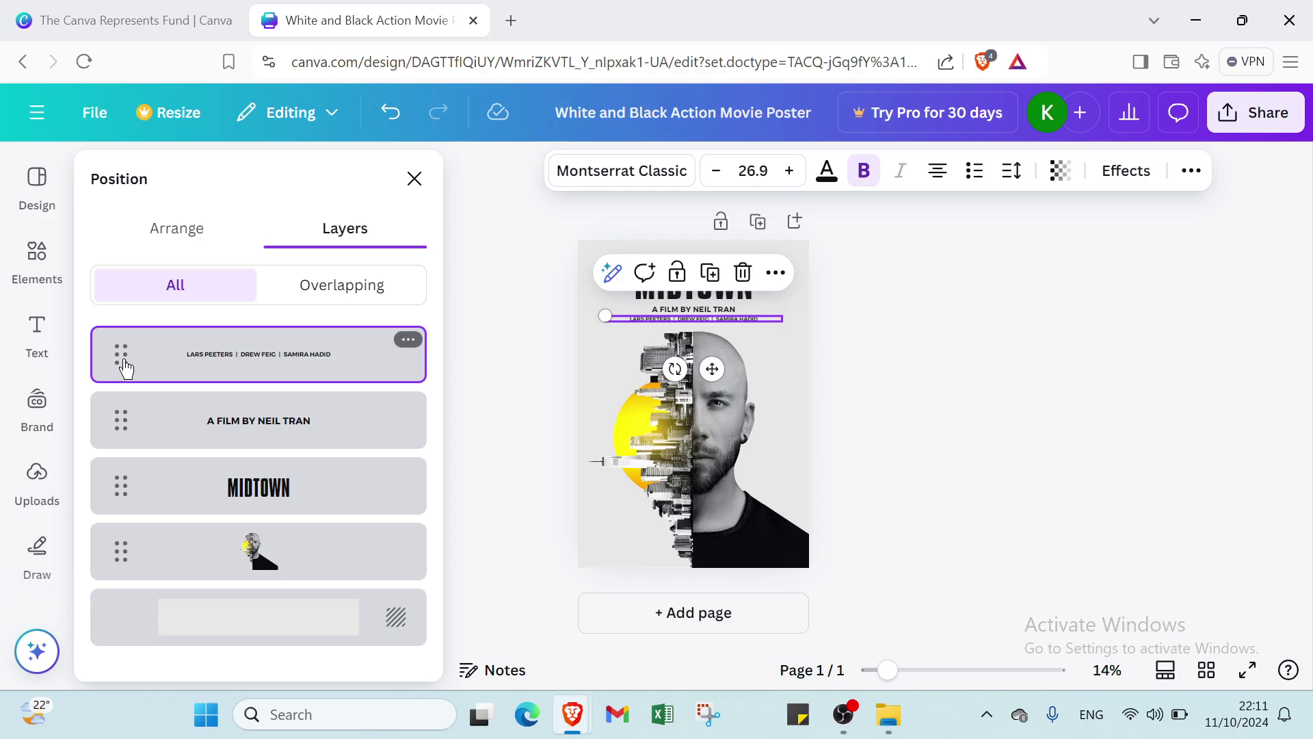
left_click(226, 450)
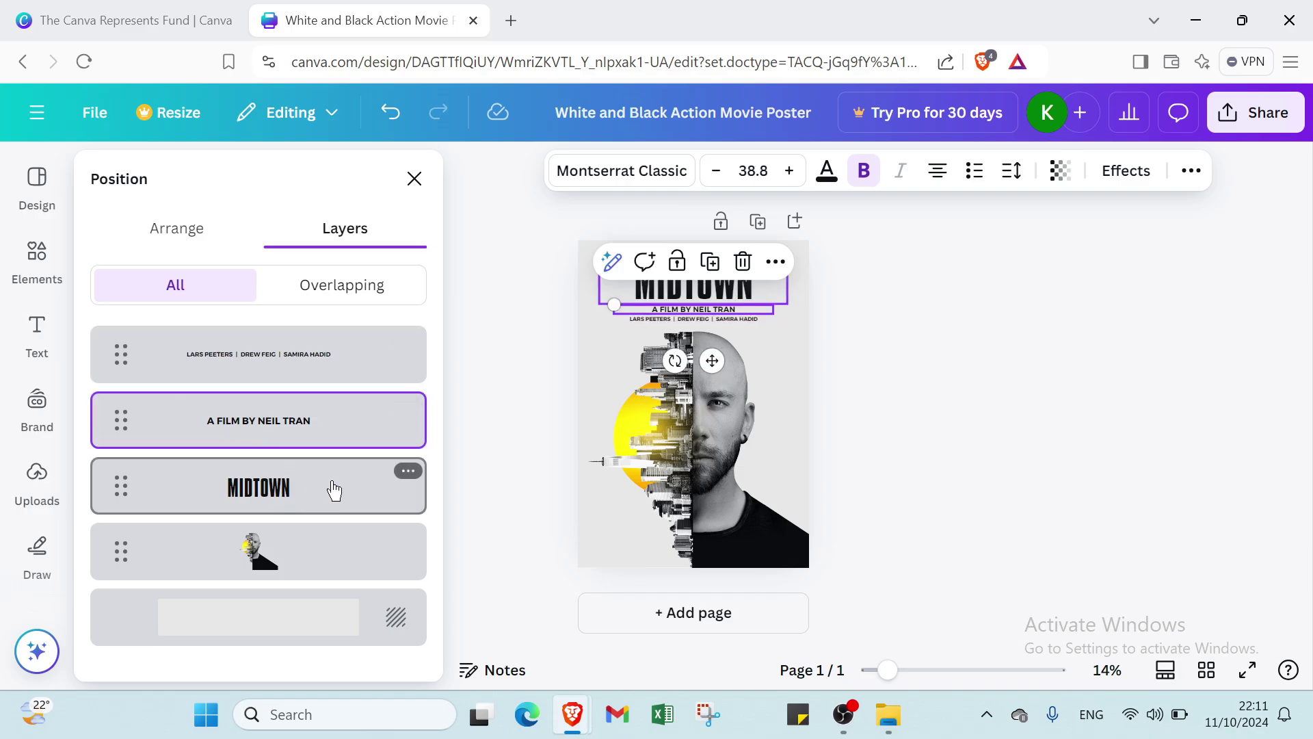
left_click(301, 288)
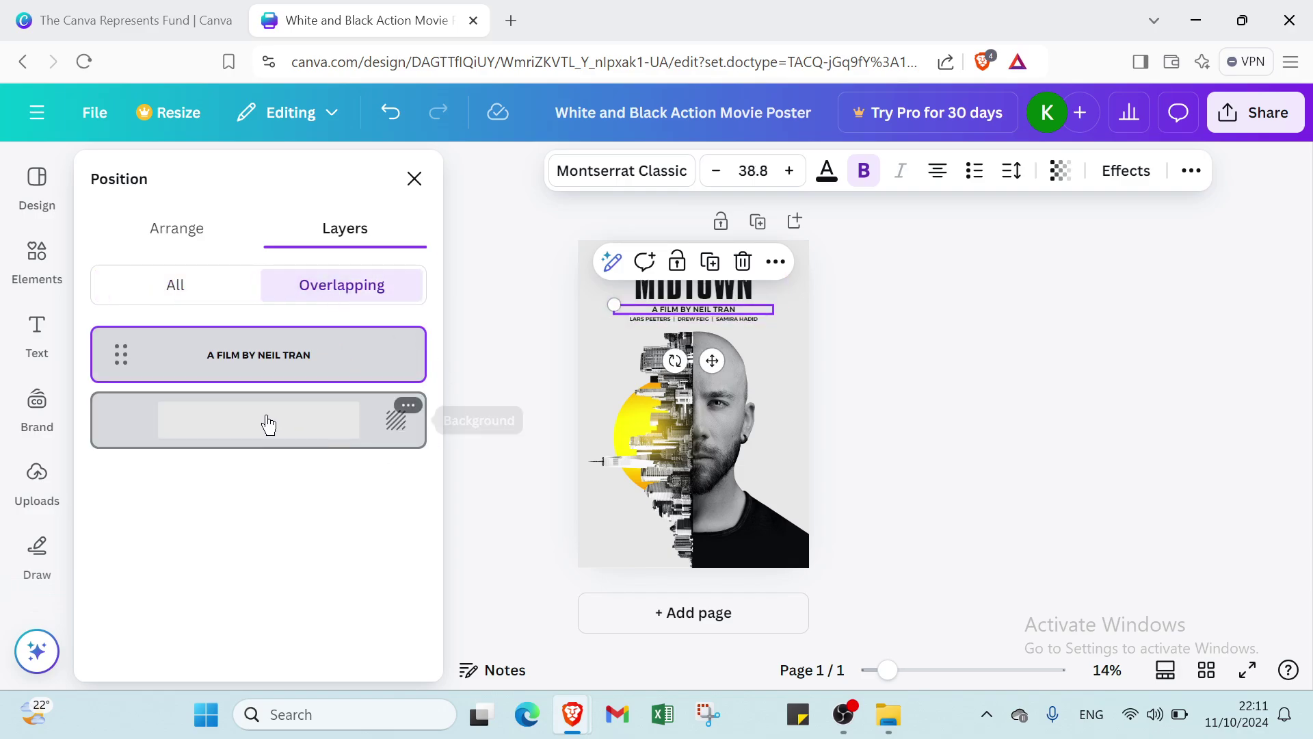
left_click(400, 431)
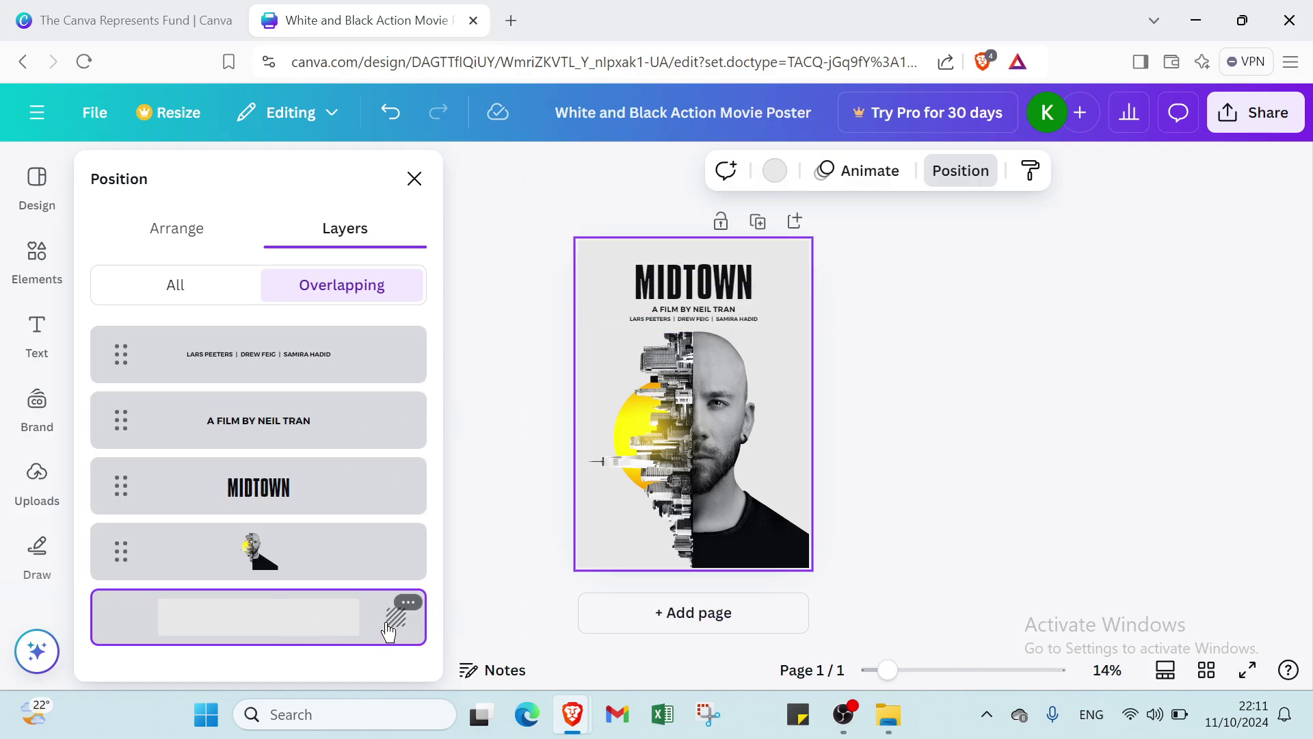
left_click(408, 603)
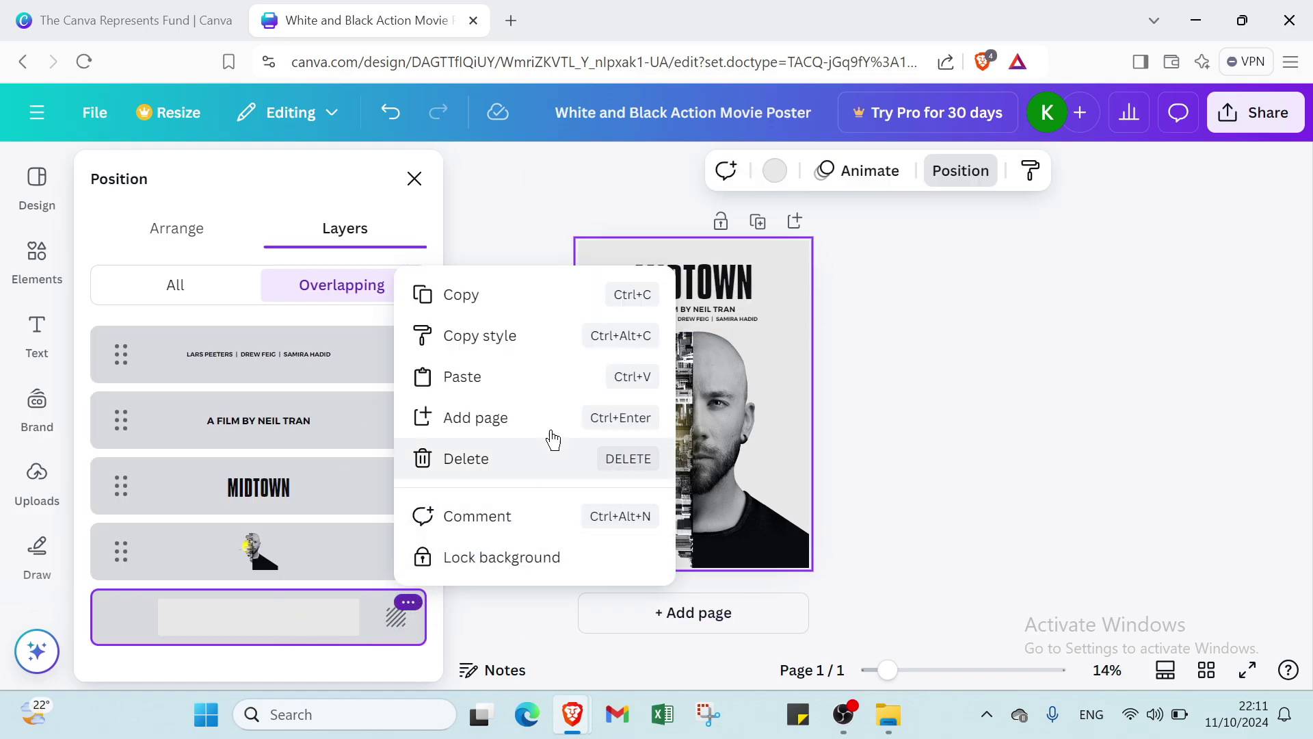
left_click(543, 459)
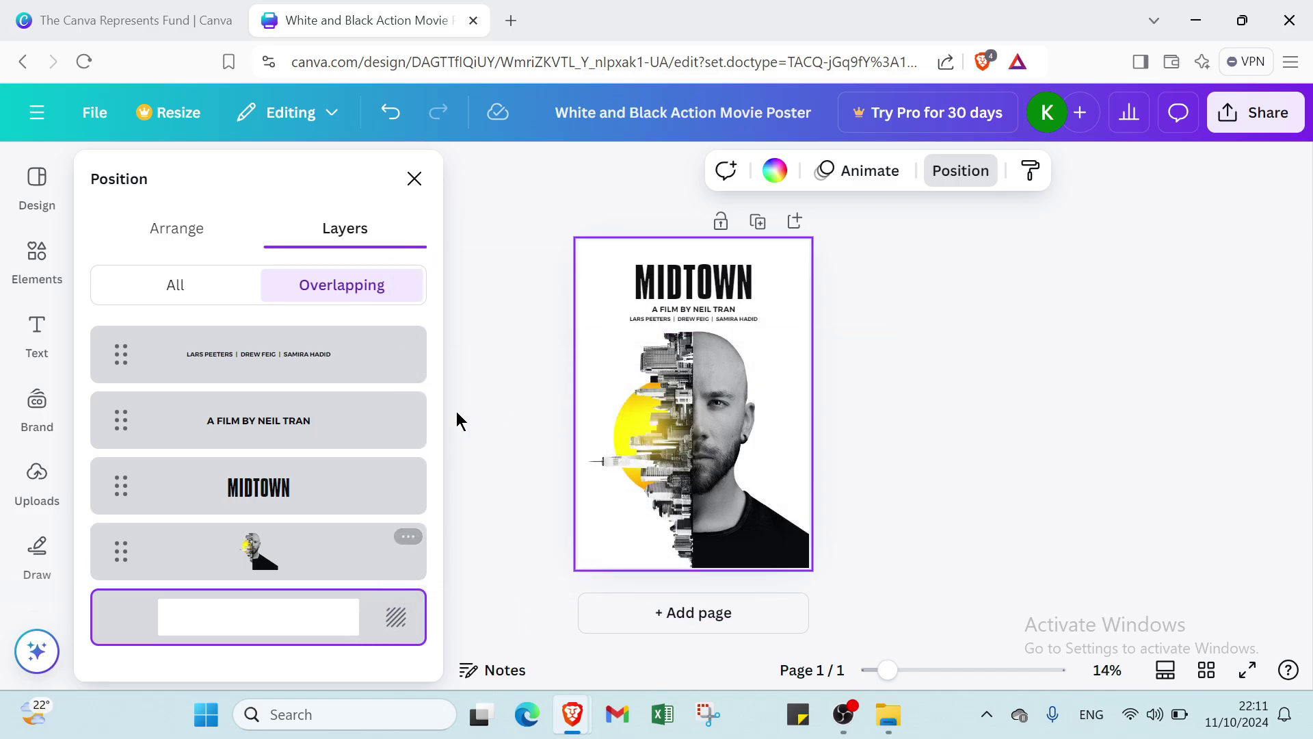
left_click(954, 414)
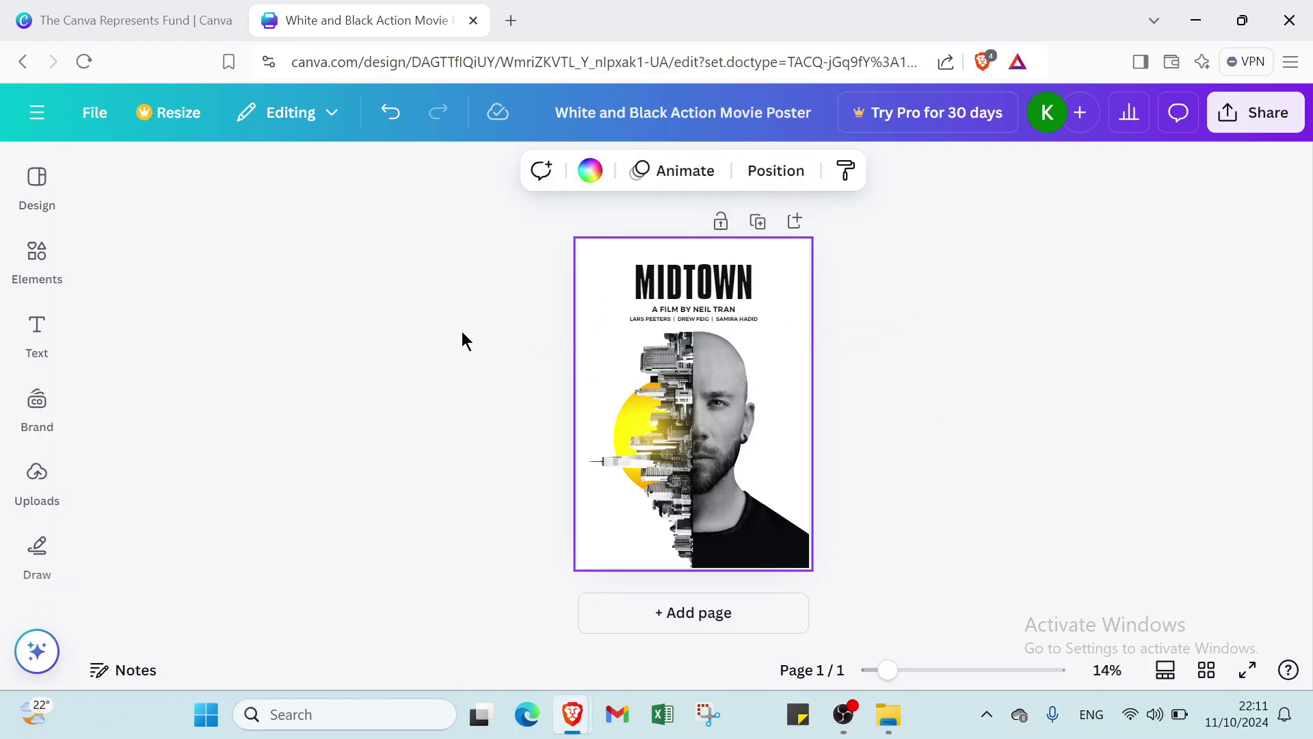
View the White and Black Action Movie Poster template details: 42 x 59.4 cm, AC Compacta and Montserrat
left_click(26, 208)
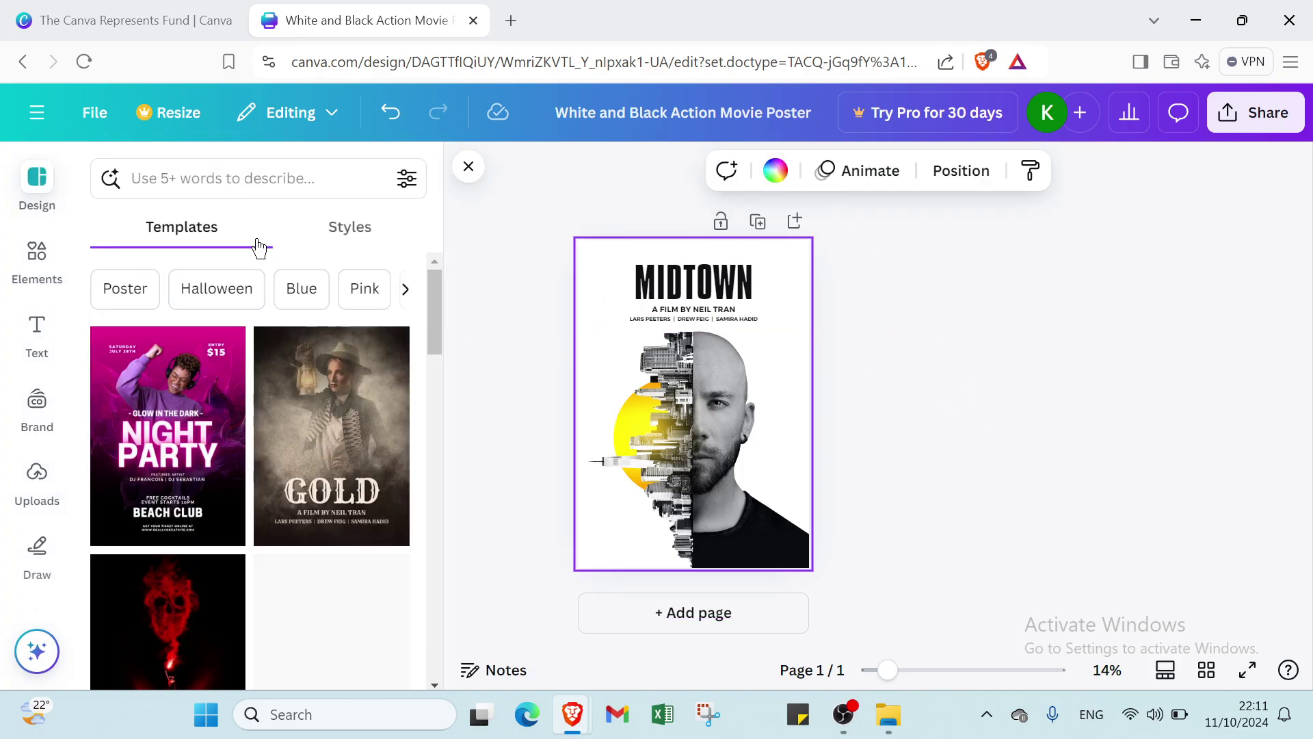
scroll(214, 415, "down", 4)
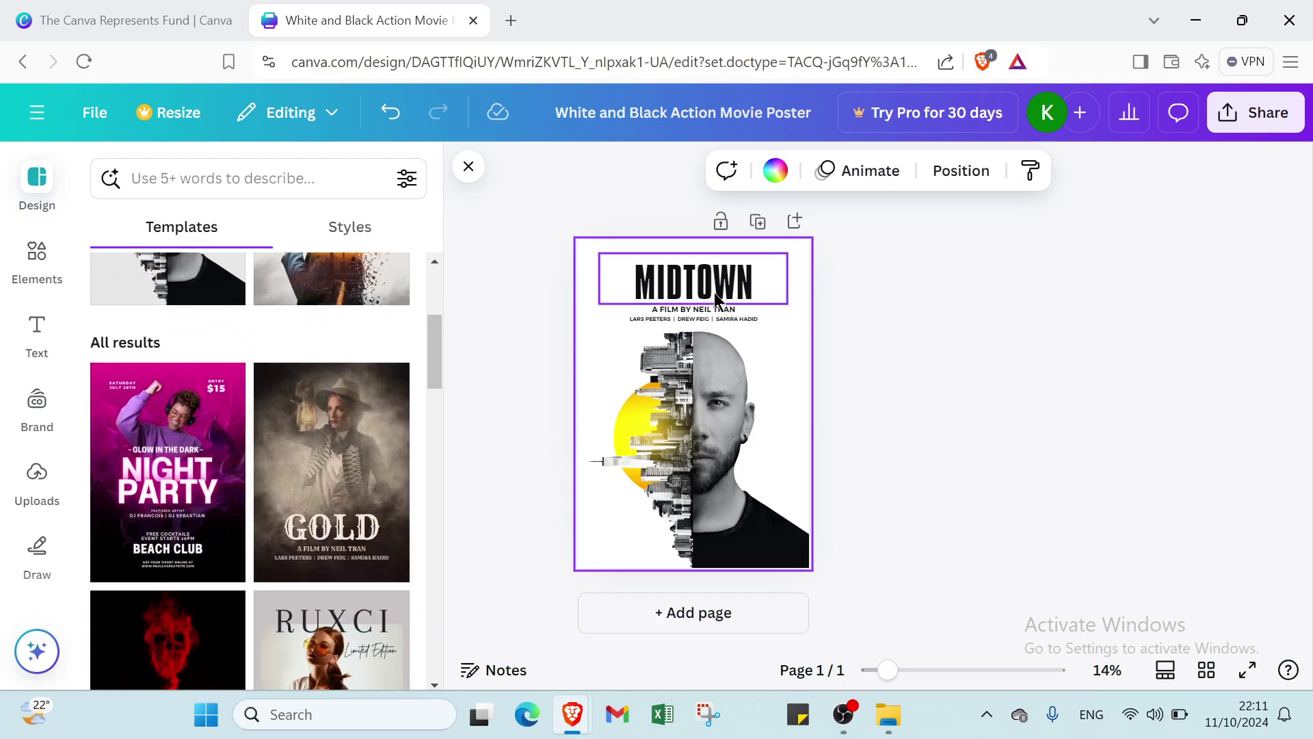
left_click(197, 294)
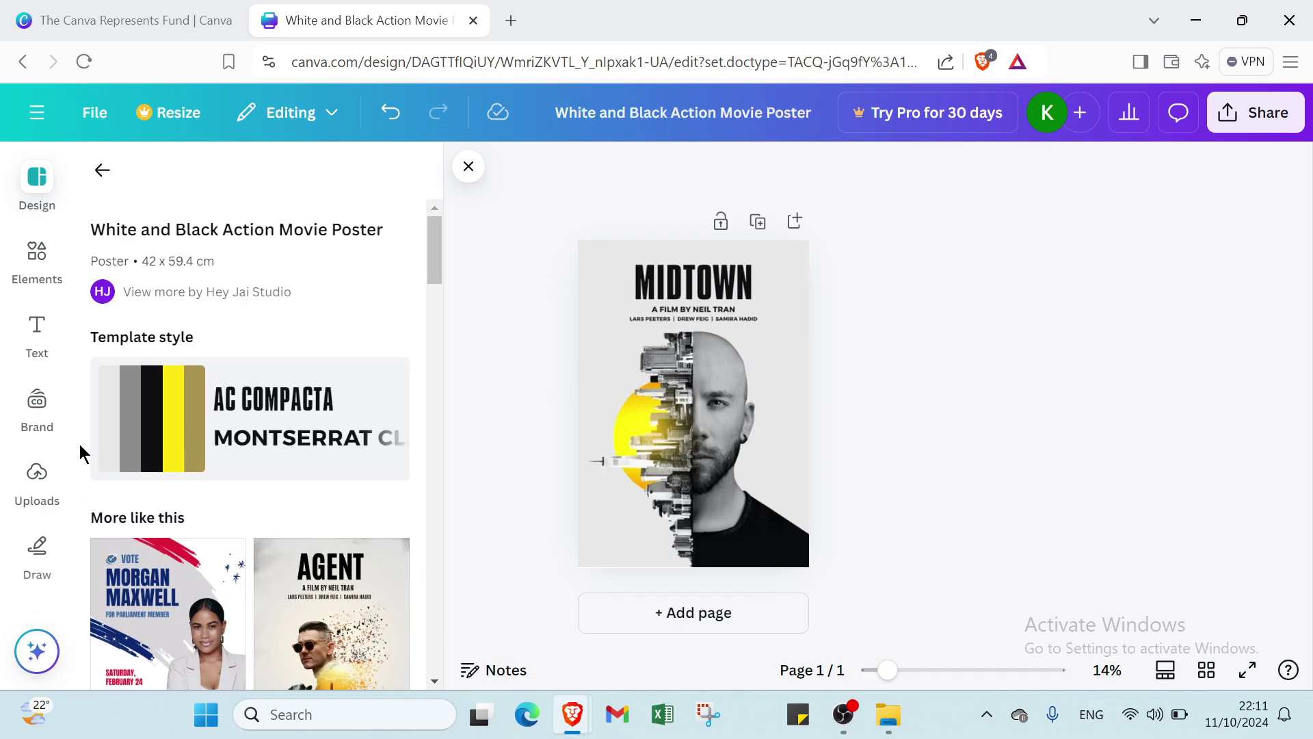
Add the triangles and line-grid graphics from Recently used elements onto the poster
left_click(37, 257)
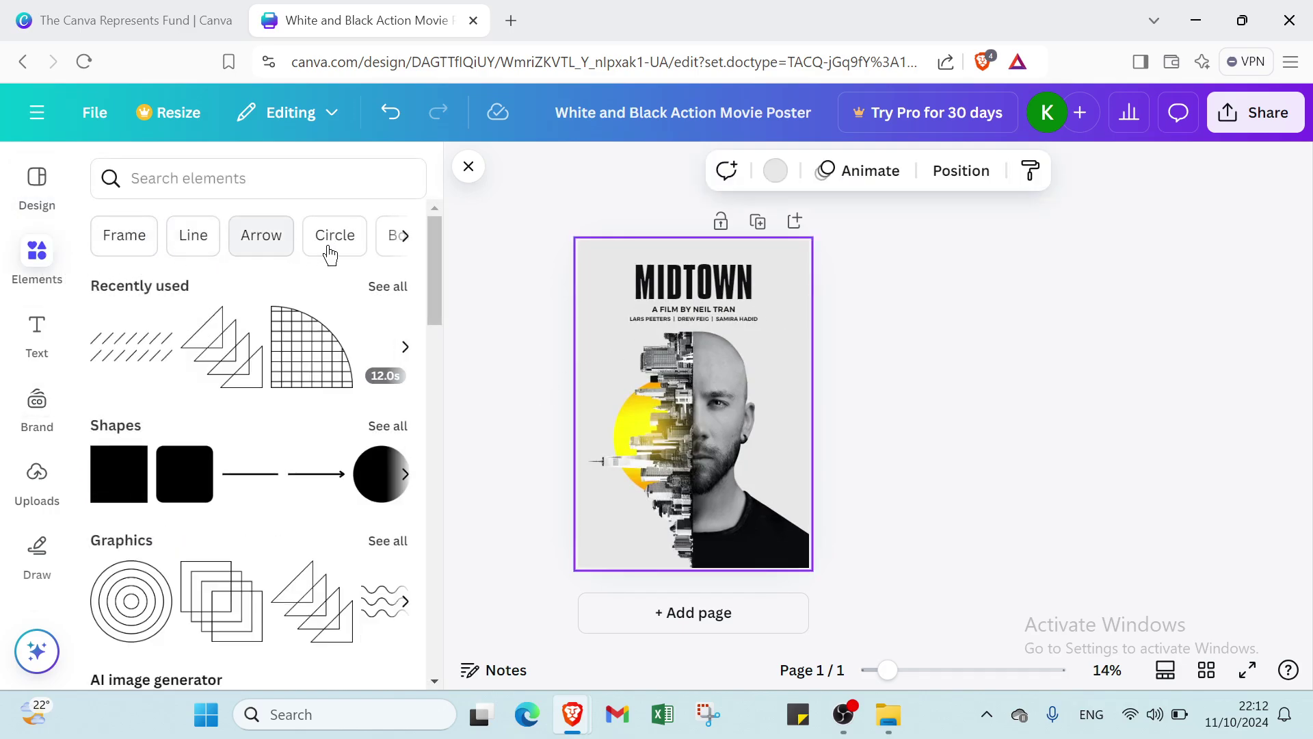
left_click(406, 236)
left_click(405, 236)
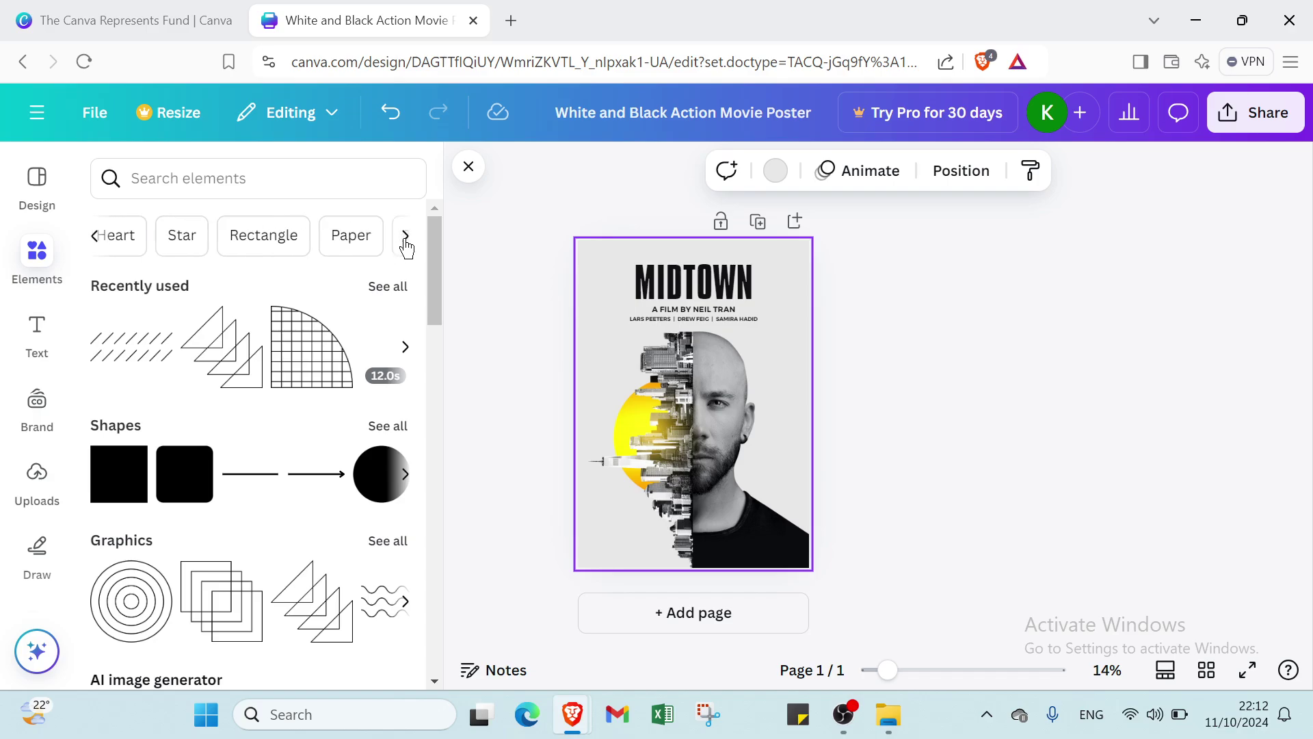
left_click(405, 236)
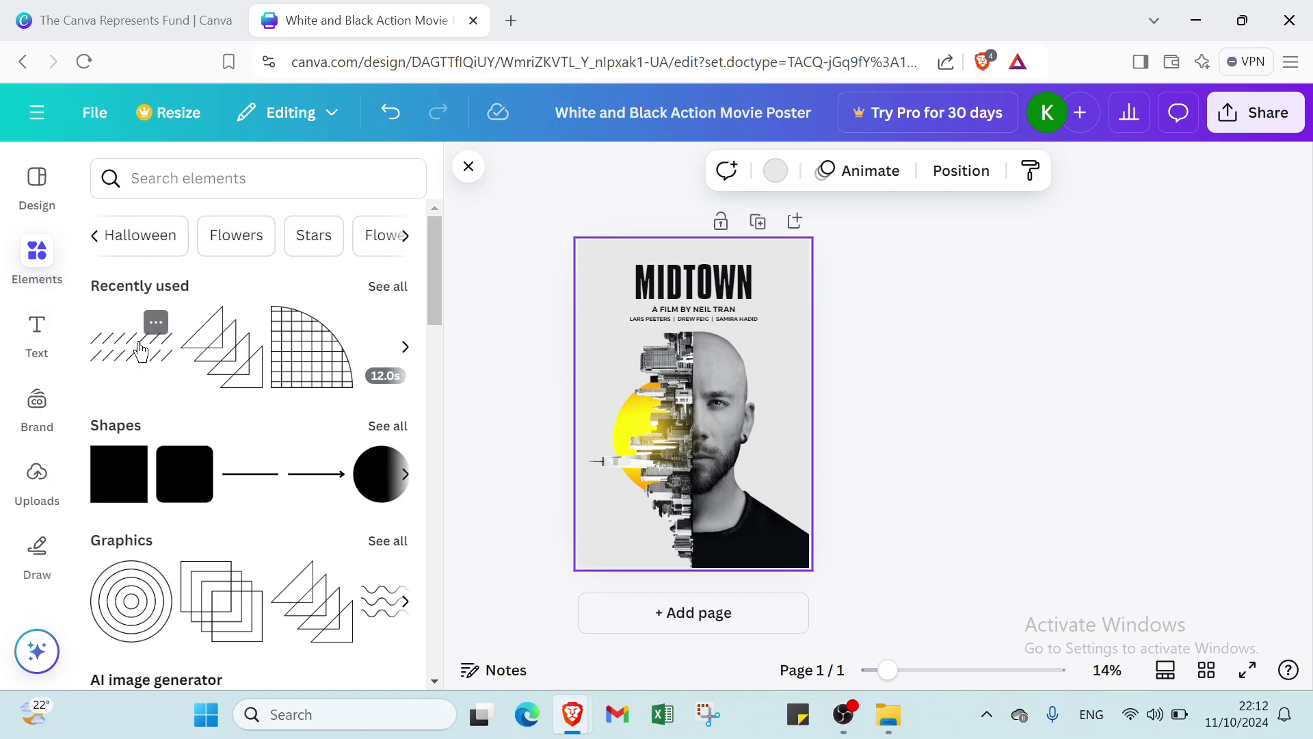
left_click(226, 361)
left_click(318, 366)
Scroll through the Elements panel to browse more graphics
scroll(325, 383, "down", 3)
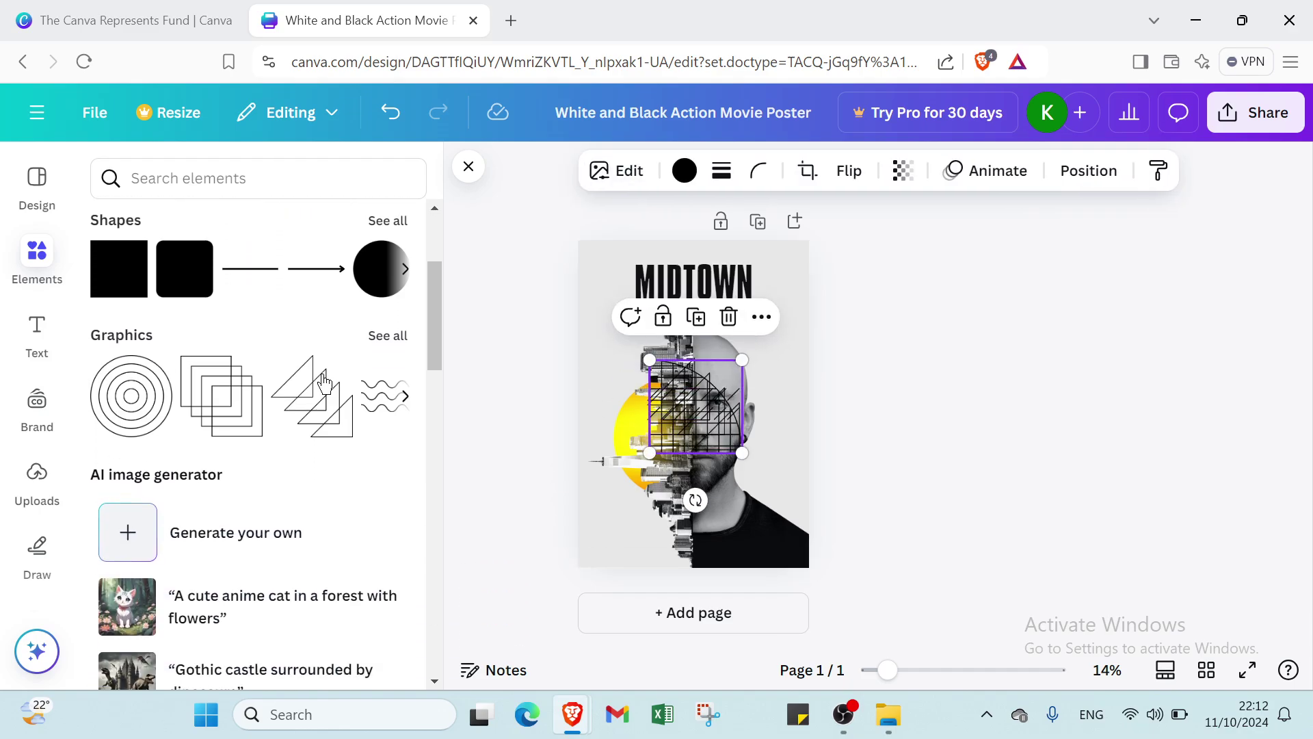
scroll(321, 382, "down", 1)
scroll(312, 381, "up", 3)
scroll(302, 381, "down", 1)
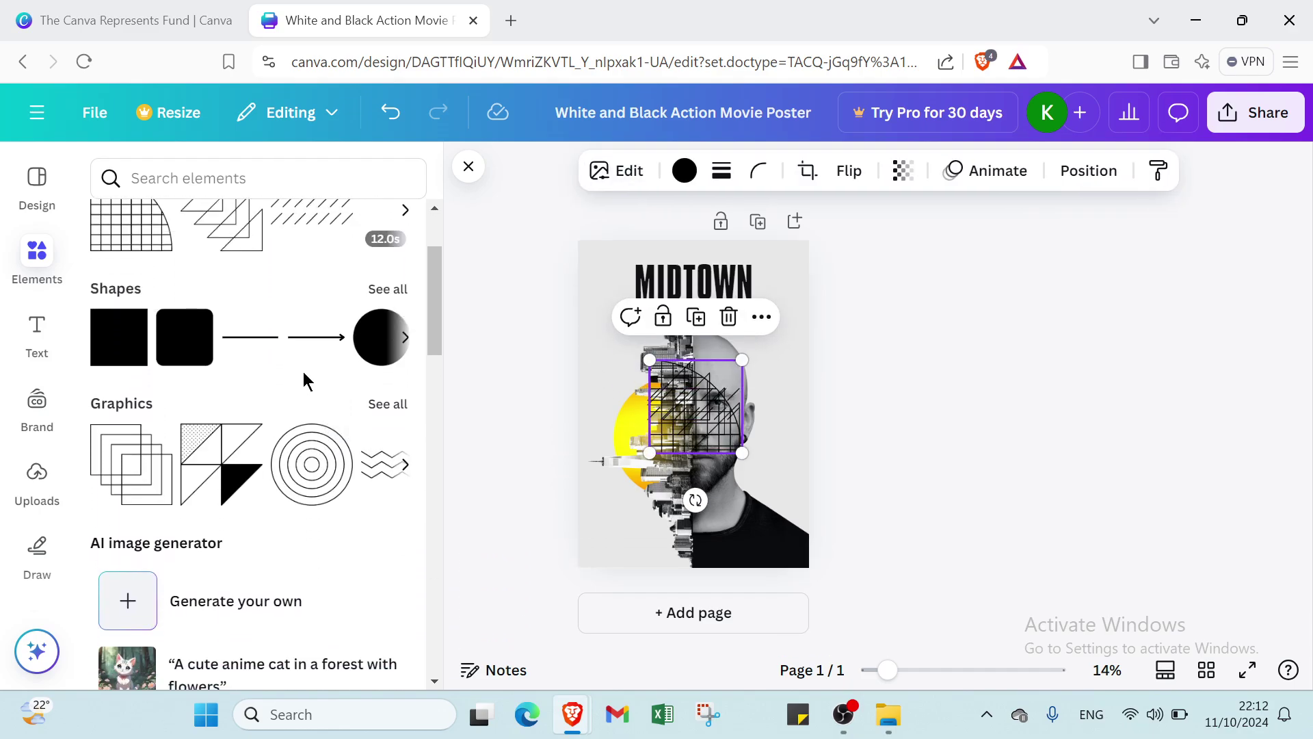
scroll(303, 371, "down", 1)
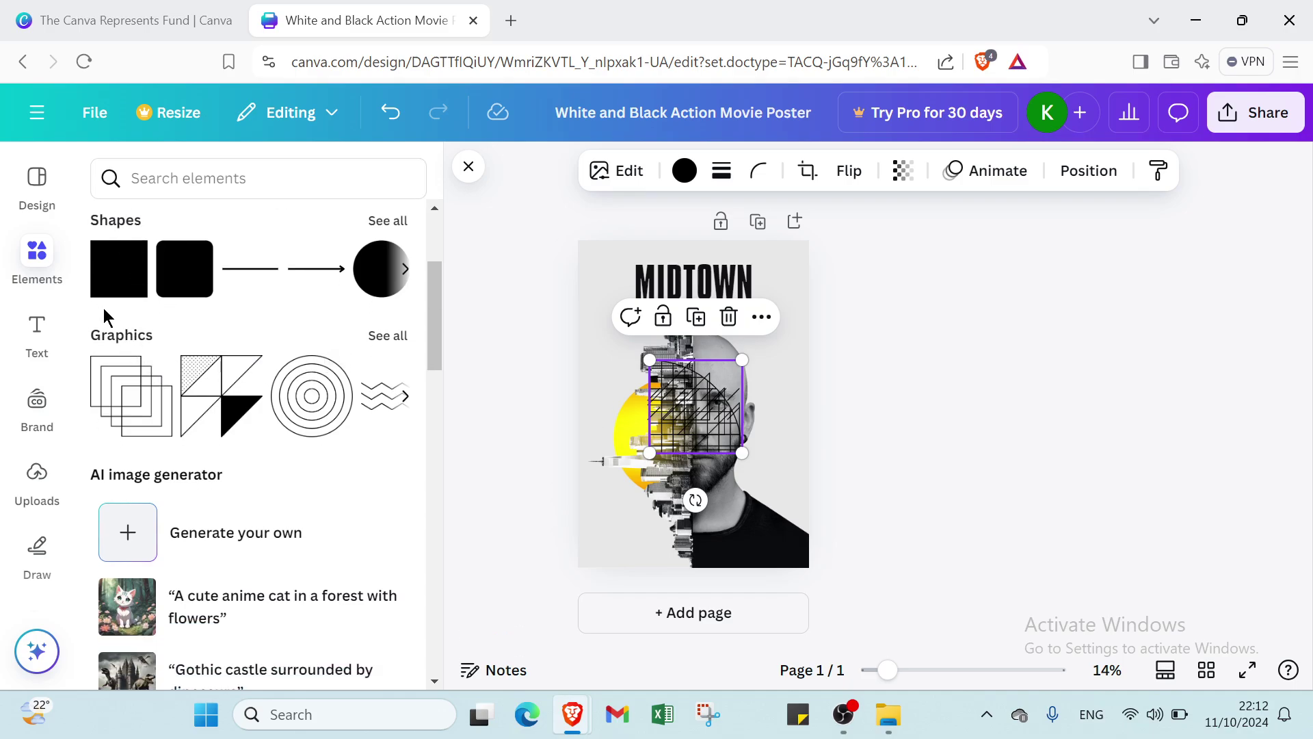
scroll(205, 410, "down", 2)
scroll(219, 390, "down", 2)
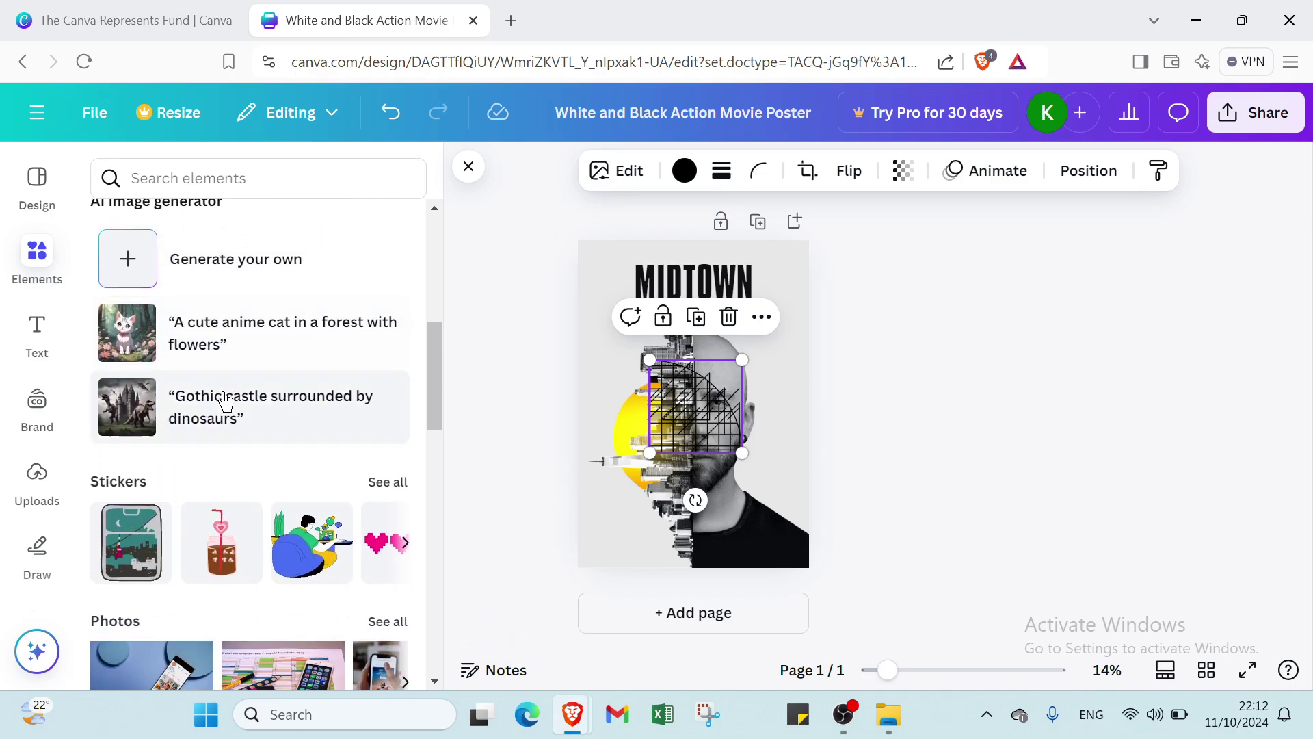
scroll(193, 457, "down", 1)
scroll(129, 455, "down", 2)
scroll(175, 454, "down", 1)
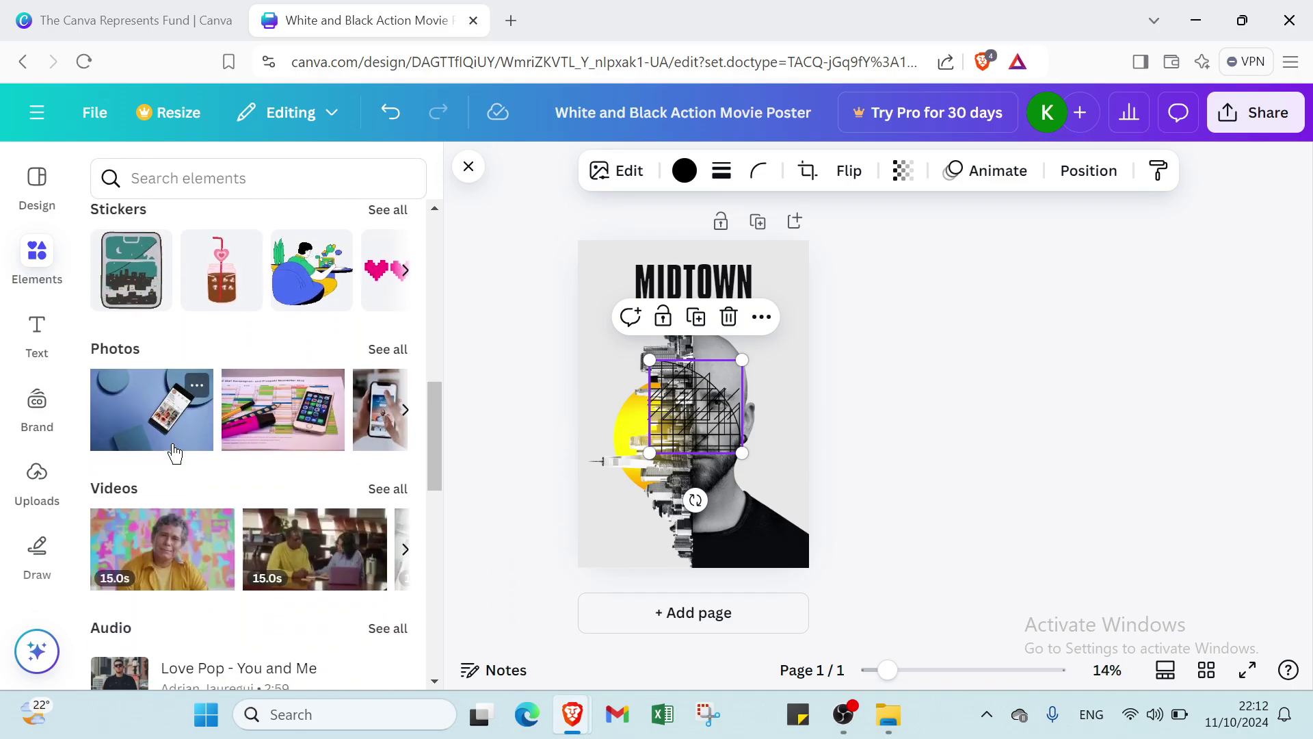
scroll(175, 455, "down", 7)
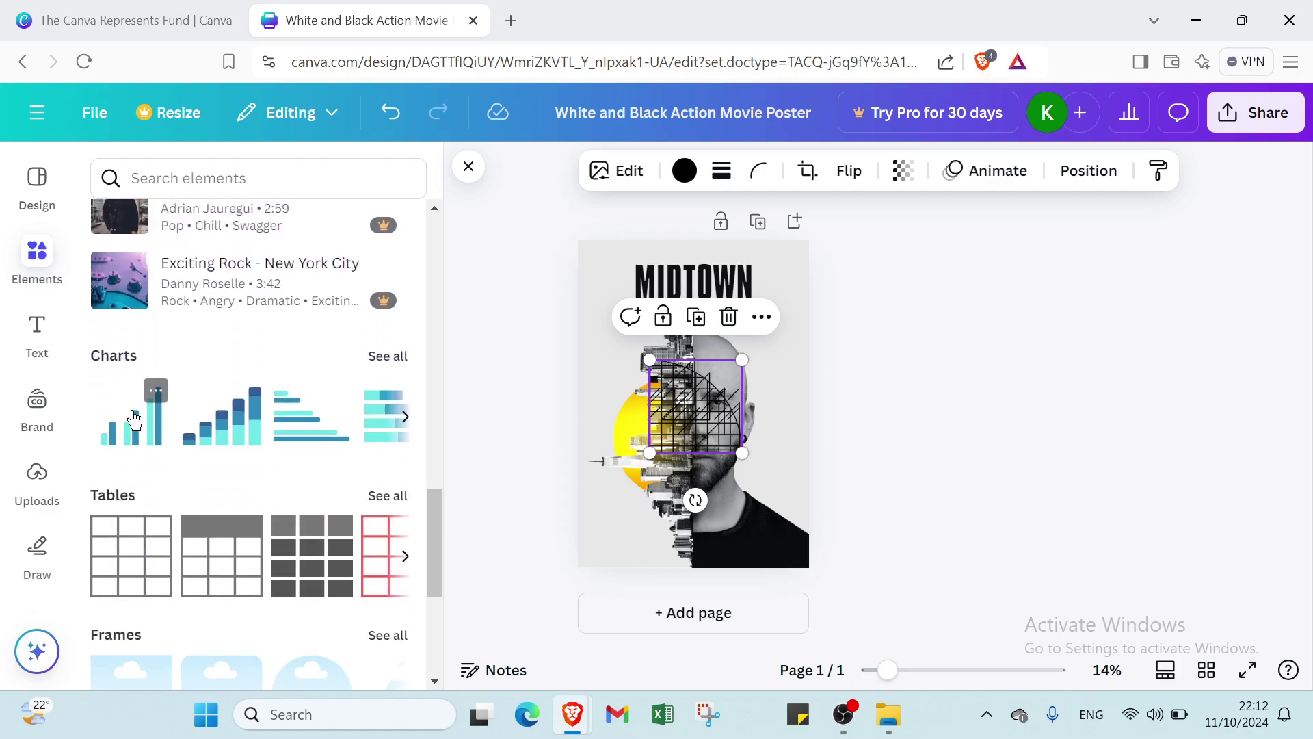
scroll(134, 420, "down", 4)
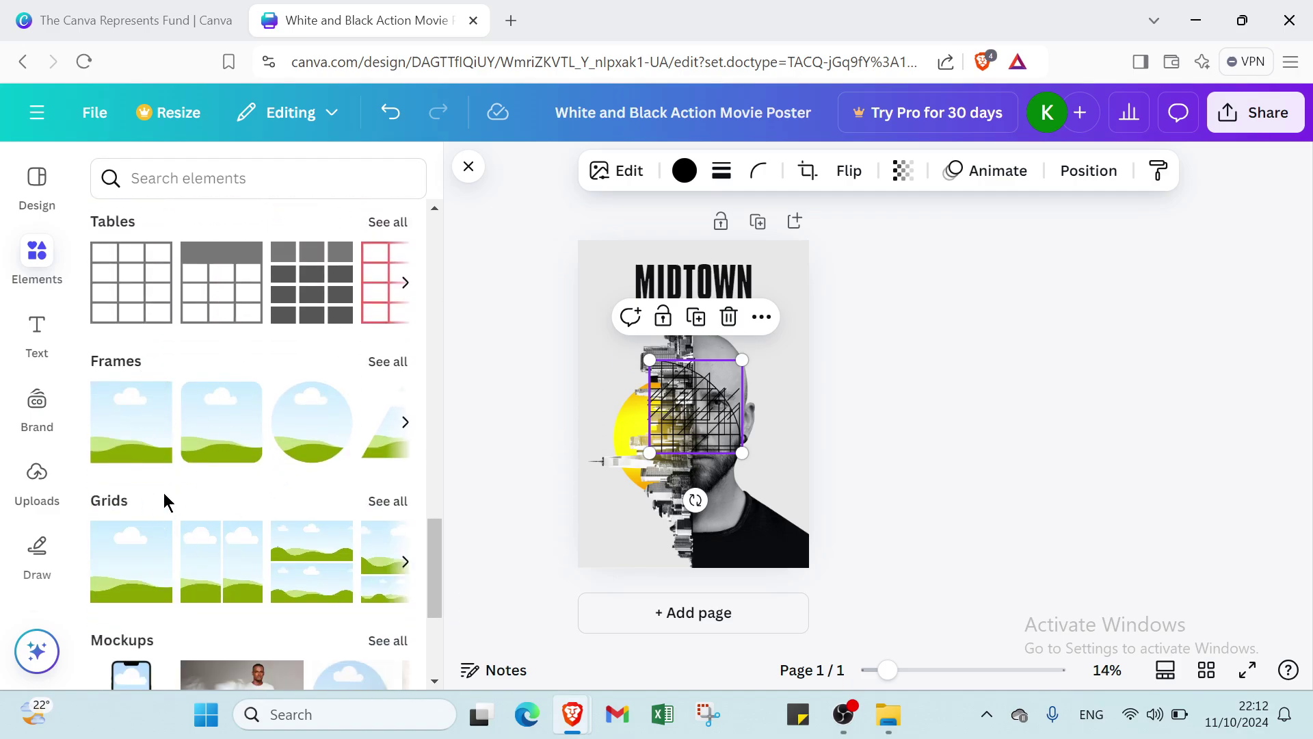
scroll(165, 501, "down", 4)
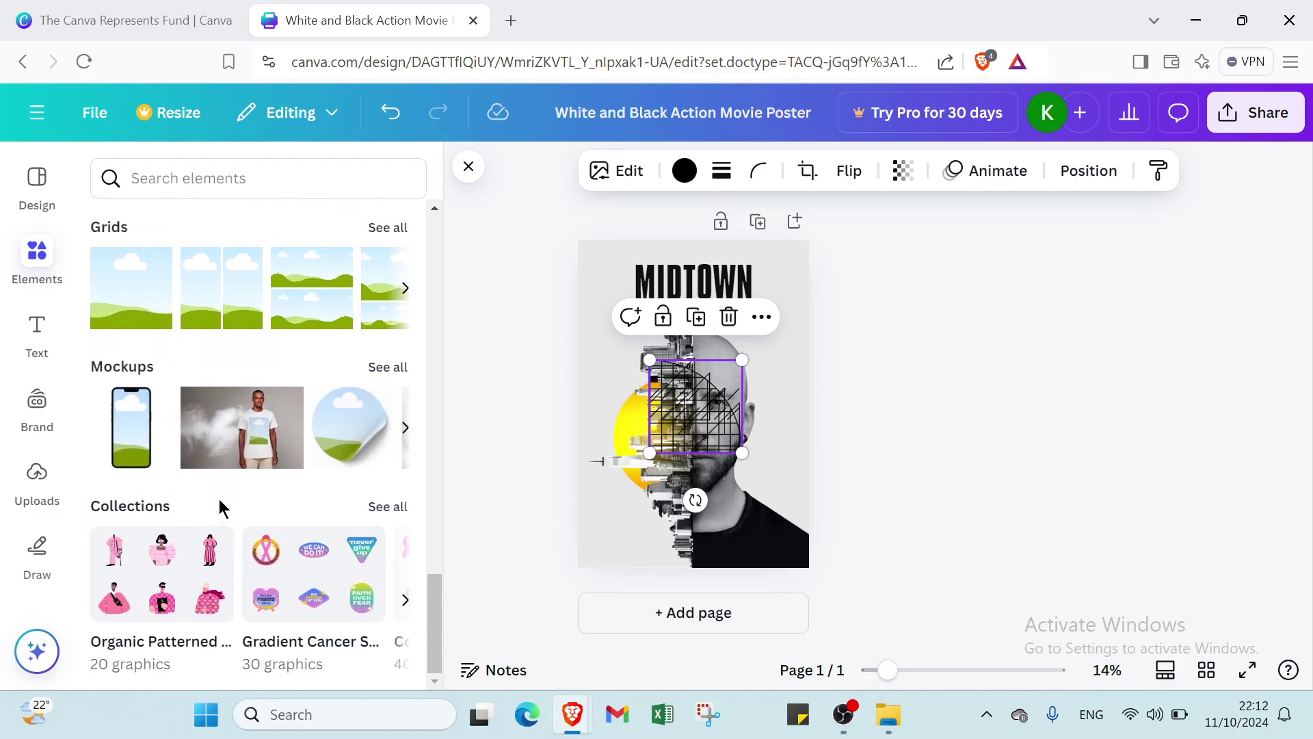
scroll(261, 454, "up", 15)
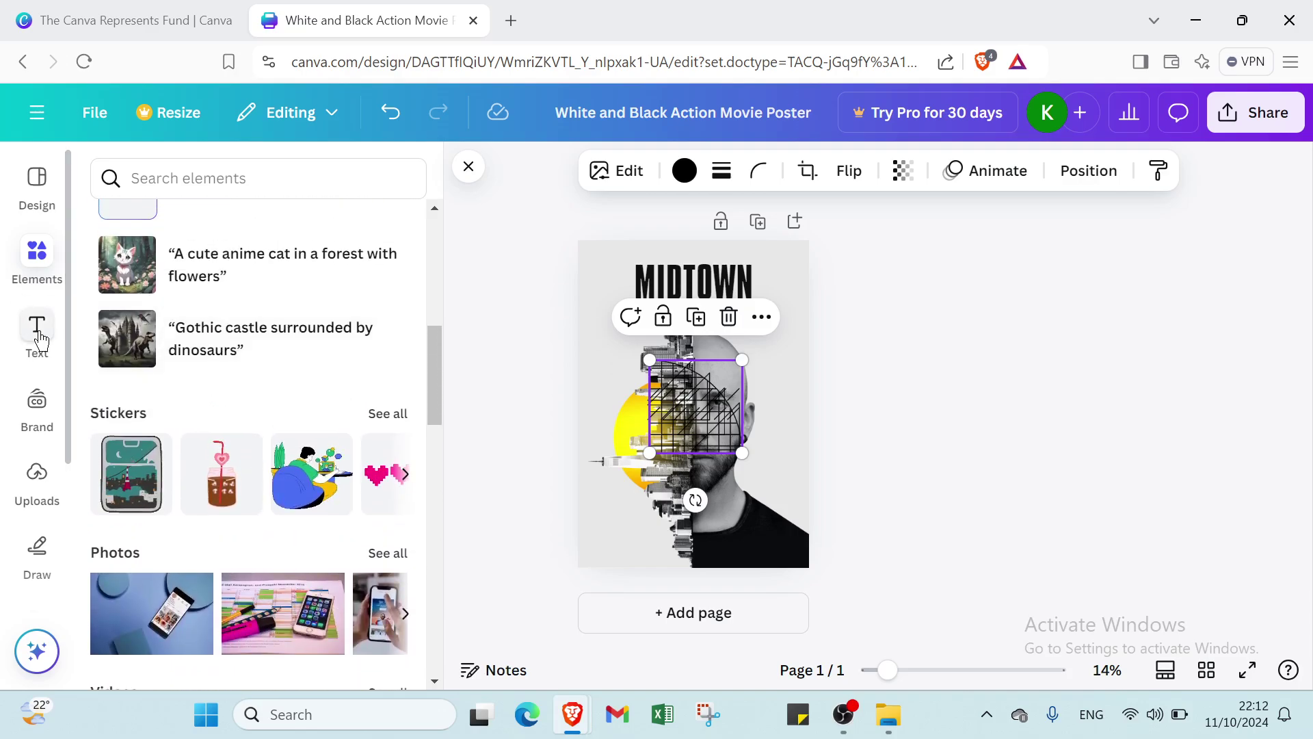
Add a text box, try Magic Write and brand font setup, then dismiss the Brand Kit prompt
left_click(38, 335)
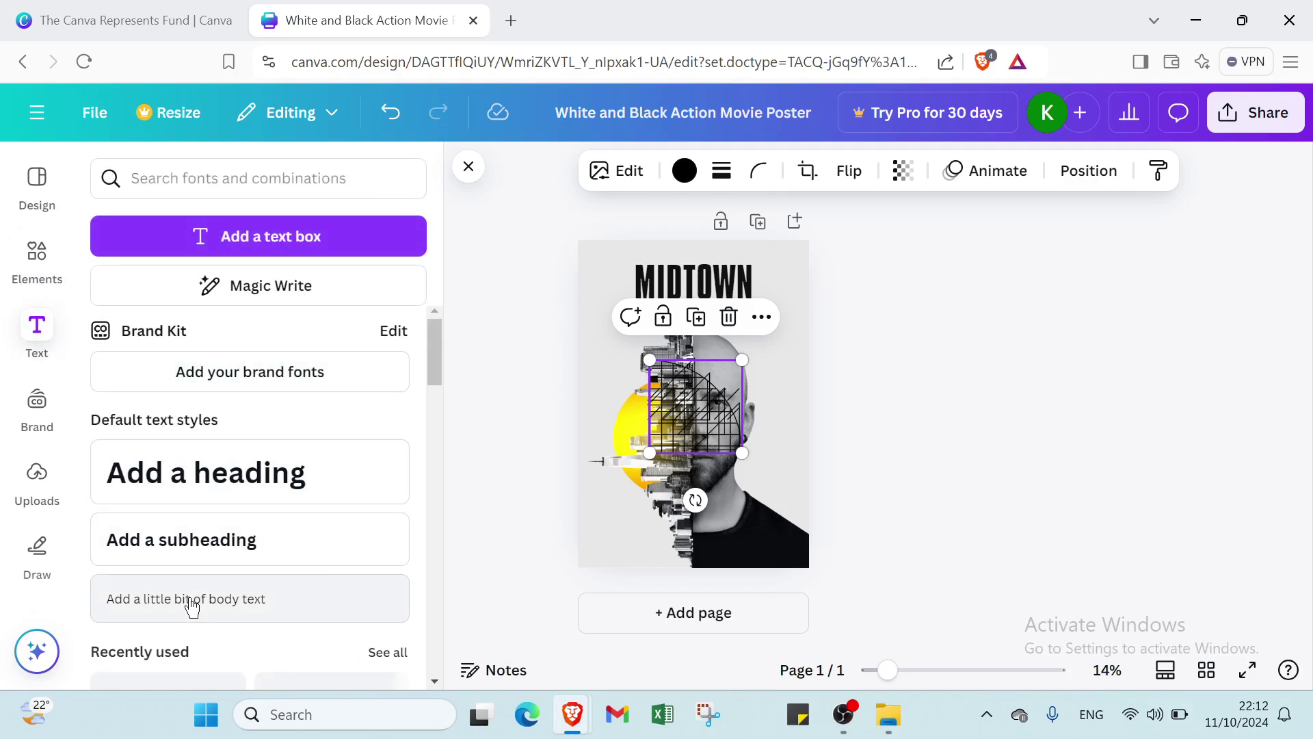
left_click(276, 250)
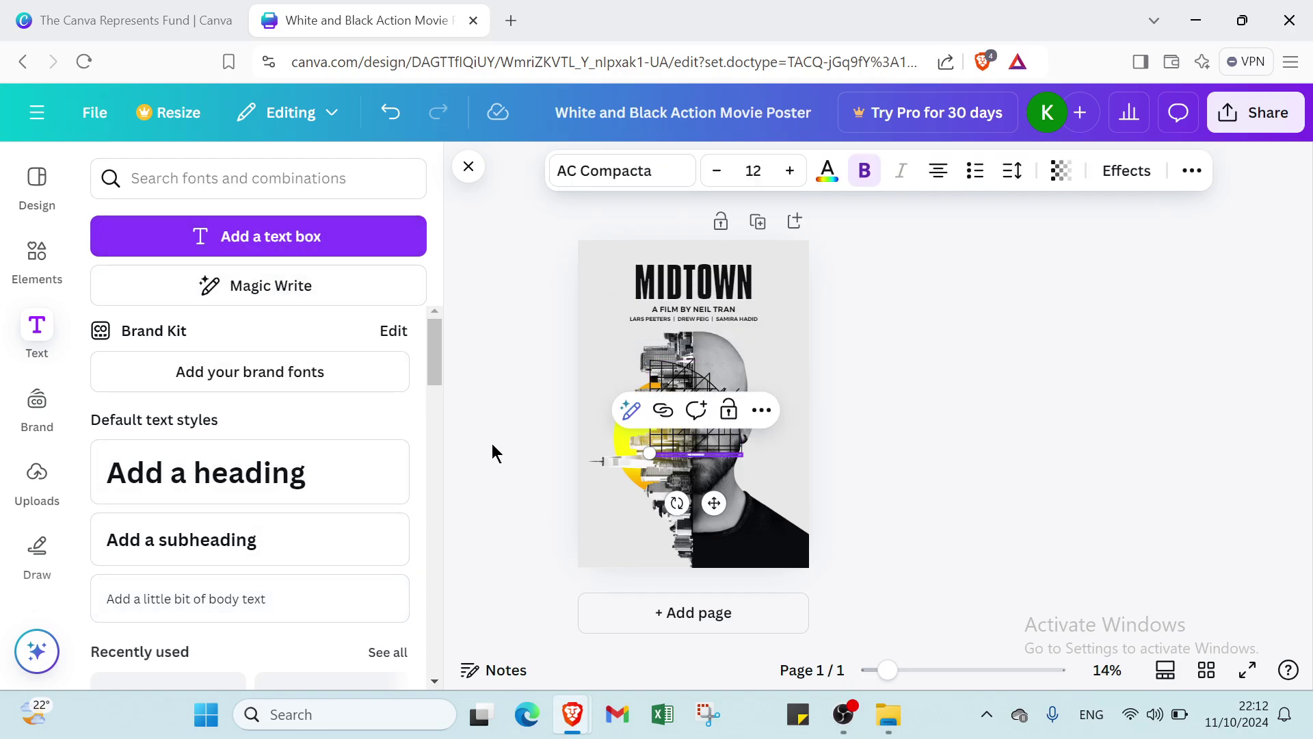
left_click(306, 296)
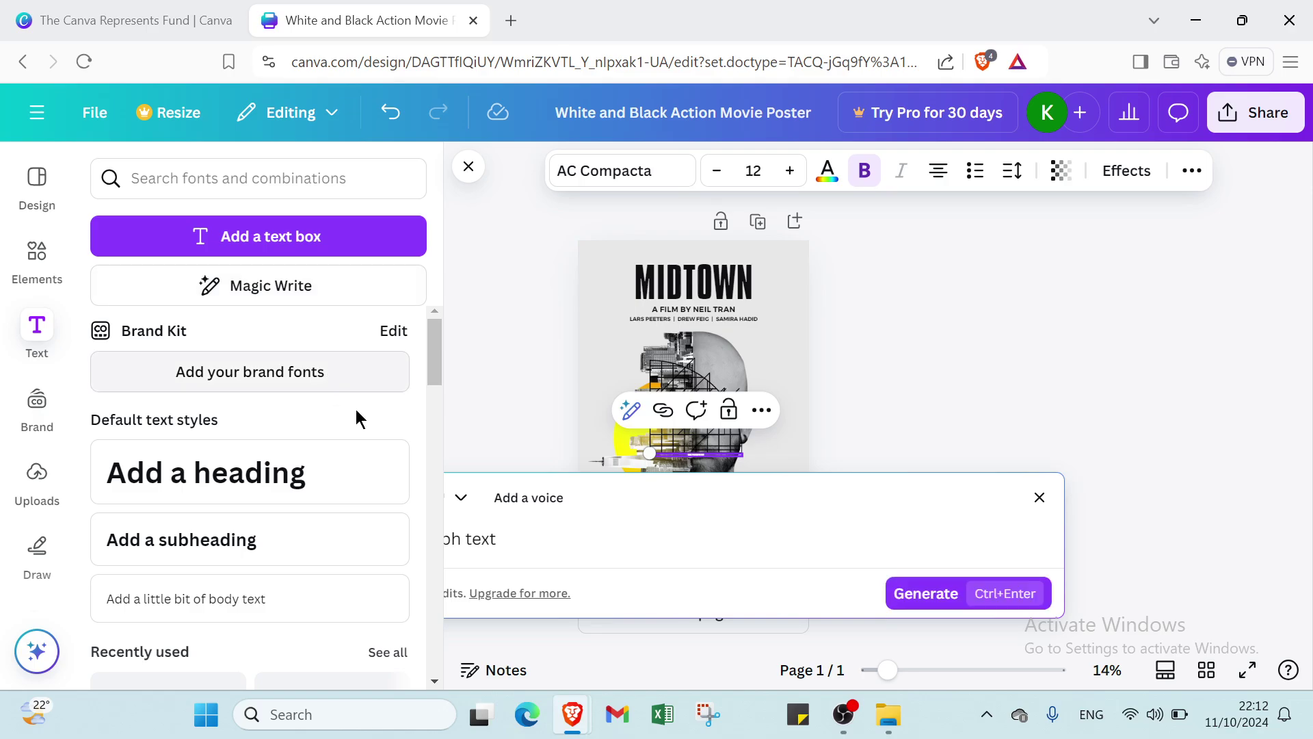
left_click(232, 373)
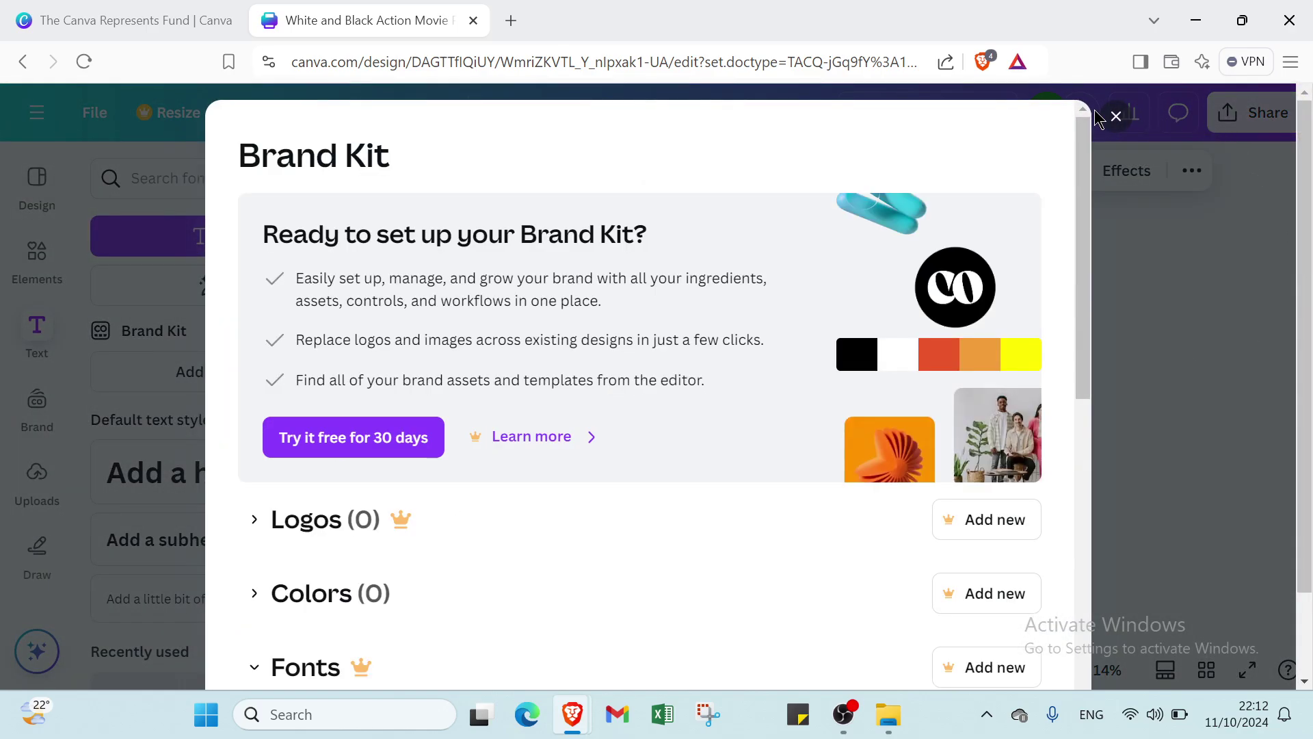
left_click(1112, 118)
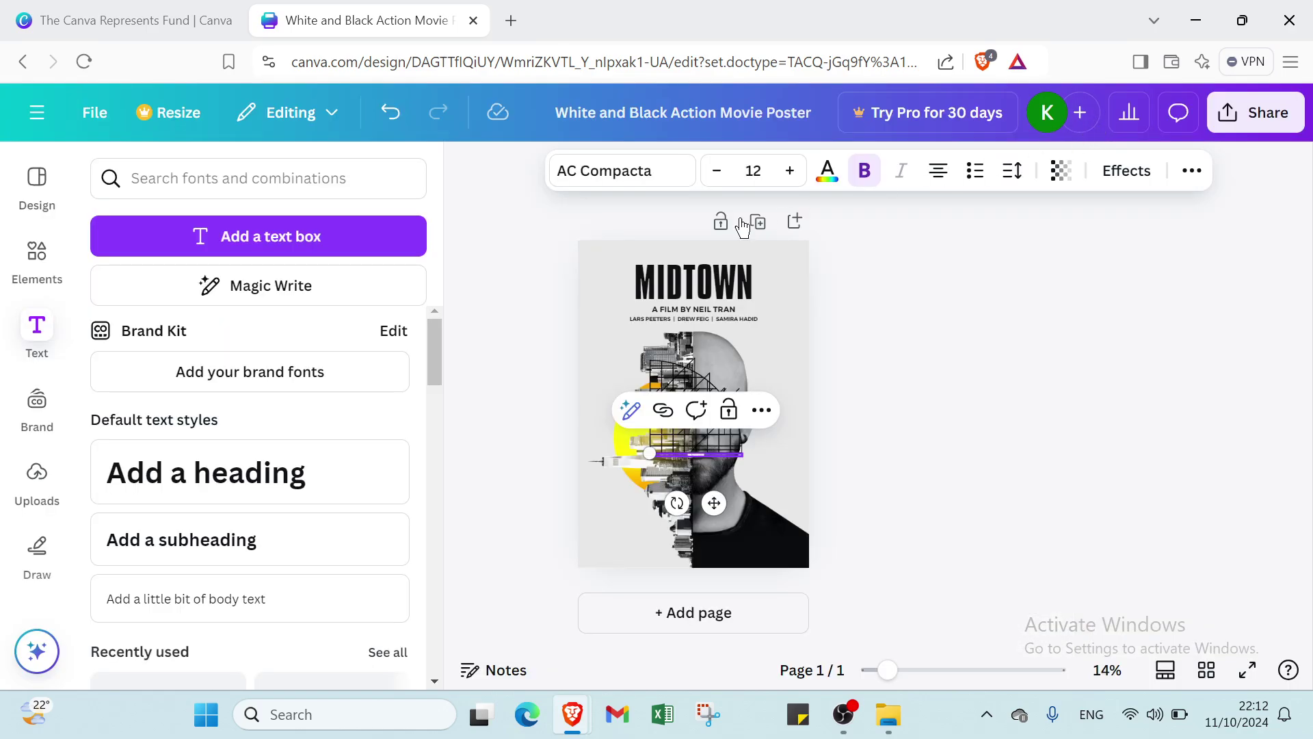
Place a default heading, a subheading and the purple JOIN NOW combination over the face
left_click(333, 494)
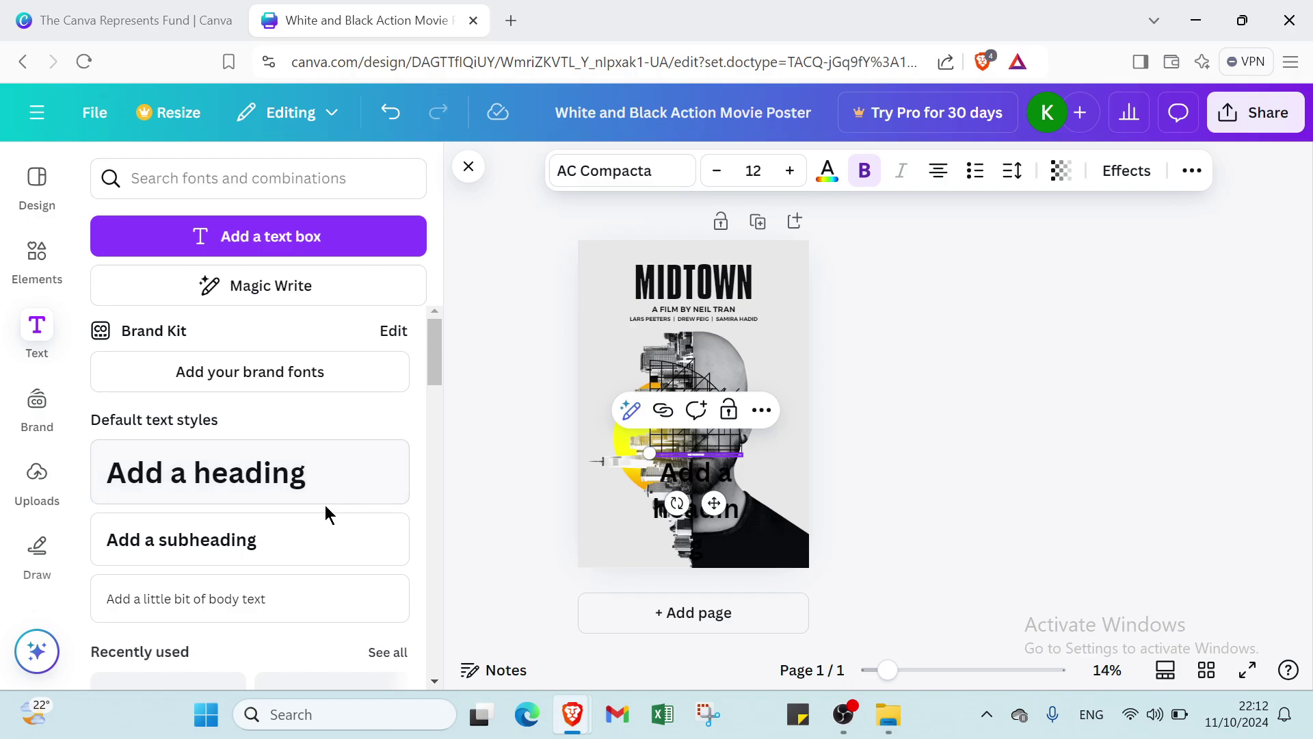
left_click(313, 540)
scroll(318, 547, "down", 2)
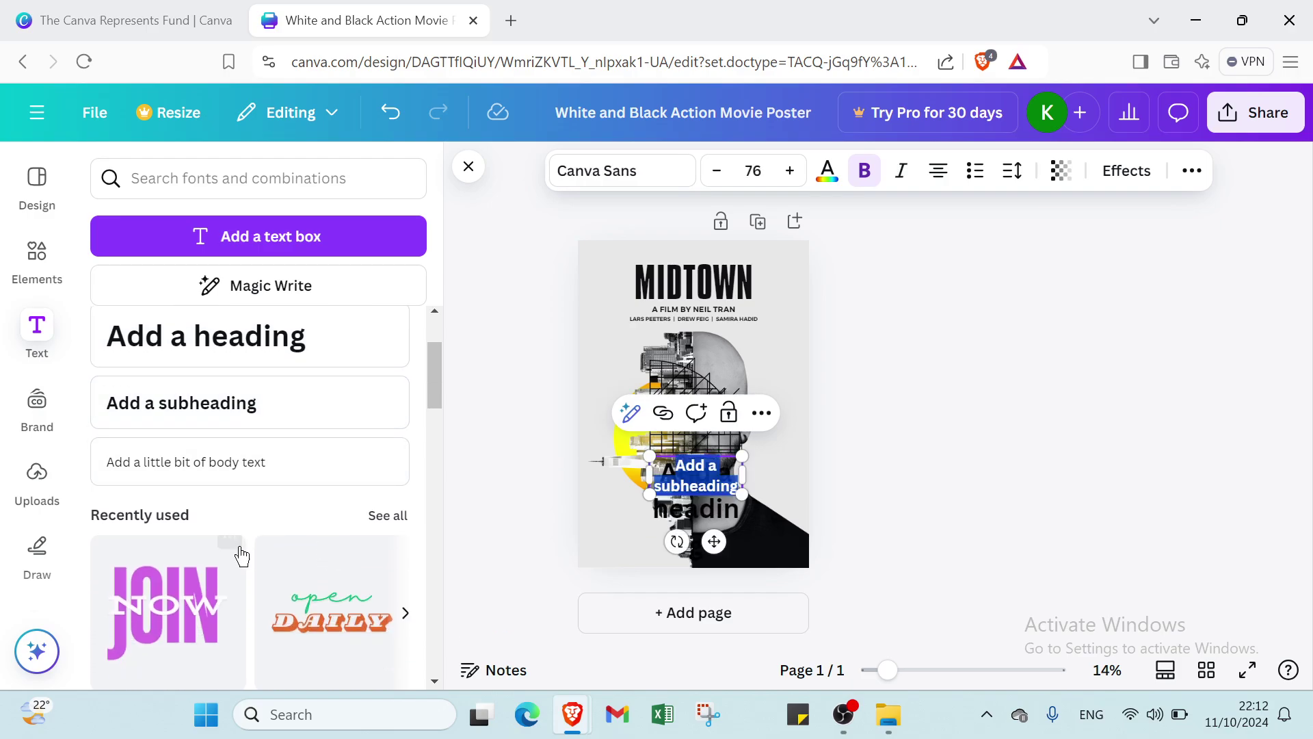
scroll(225, 540, "down", 2)
left_click(201, 490)
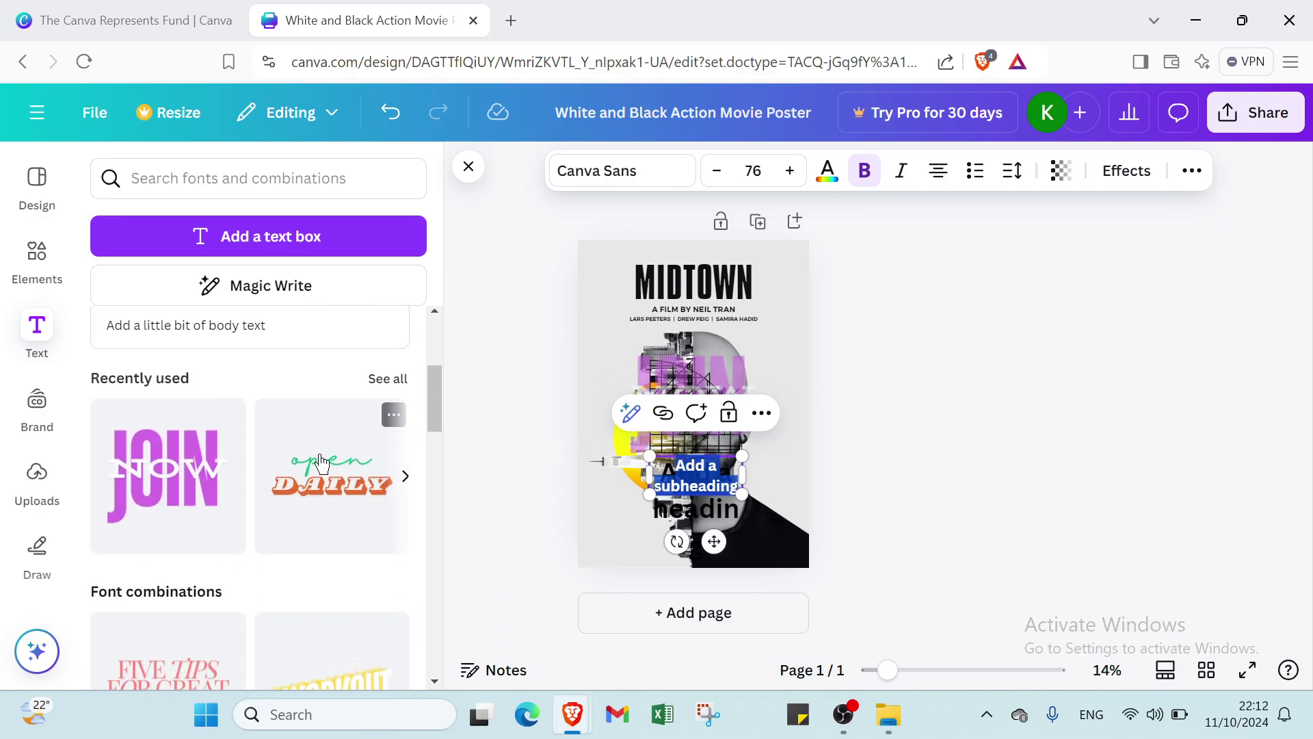
scroll(226, 540, "down", 2)
scroll(270, 556, "down", 3)
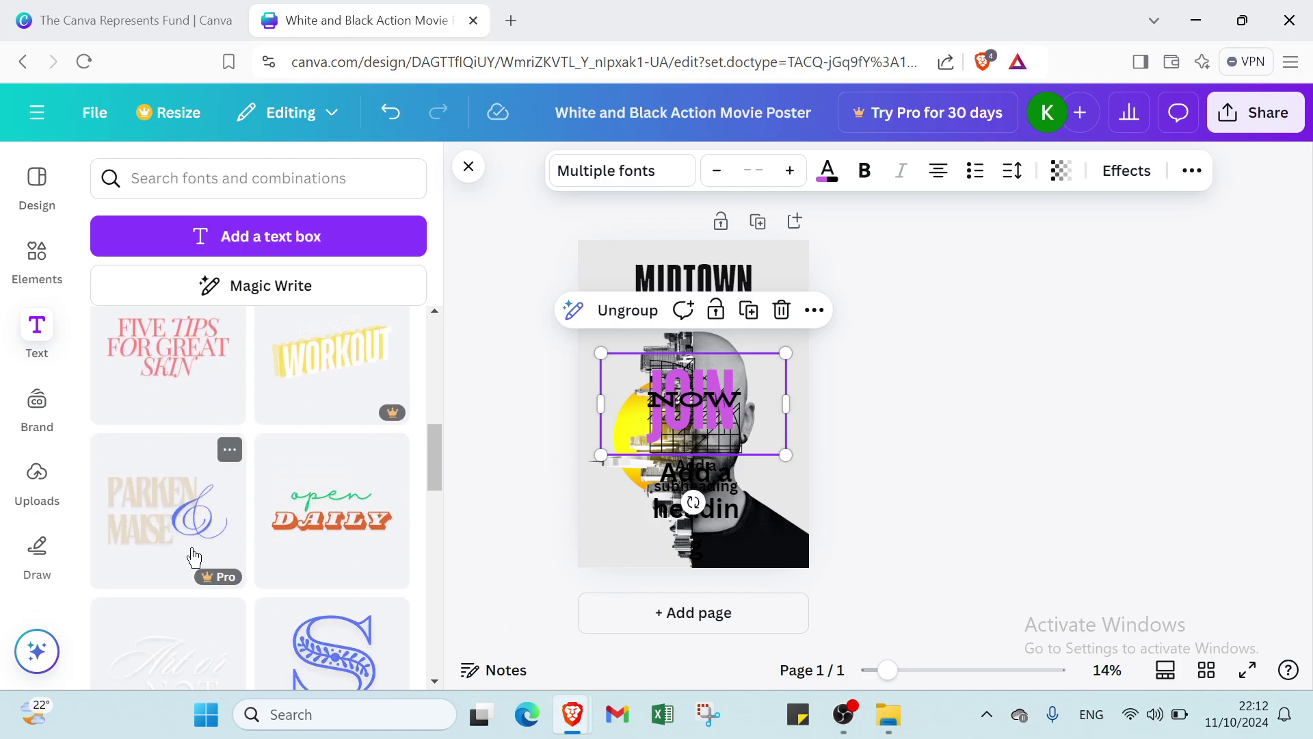
scroll(311, 454, "up", 4)
scroll(317, 453, "up", 3)
scroll(205, 478, "down", 6)
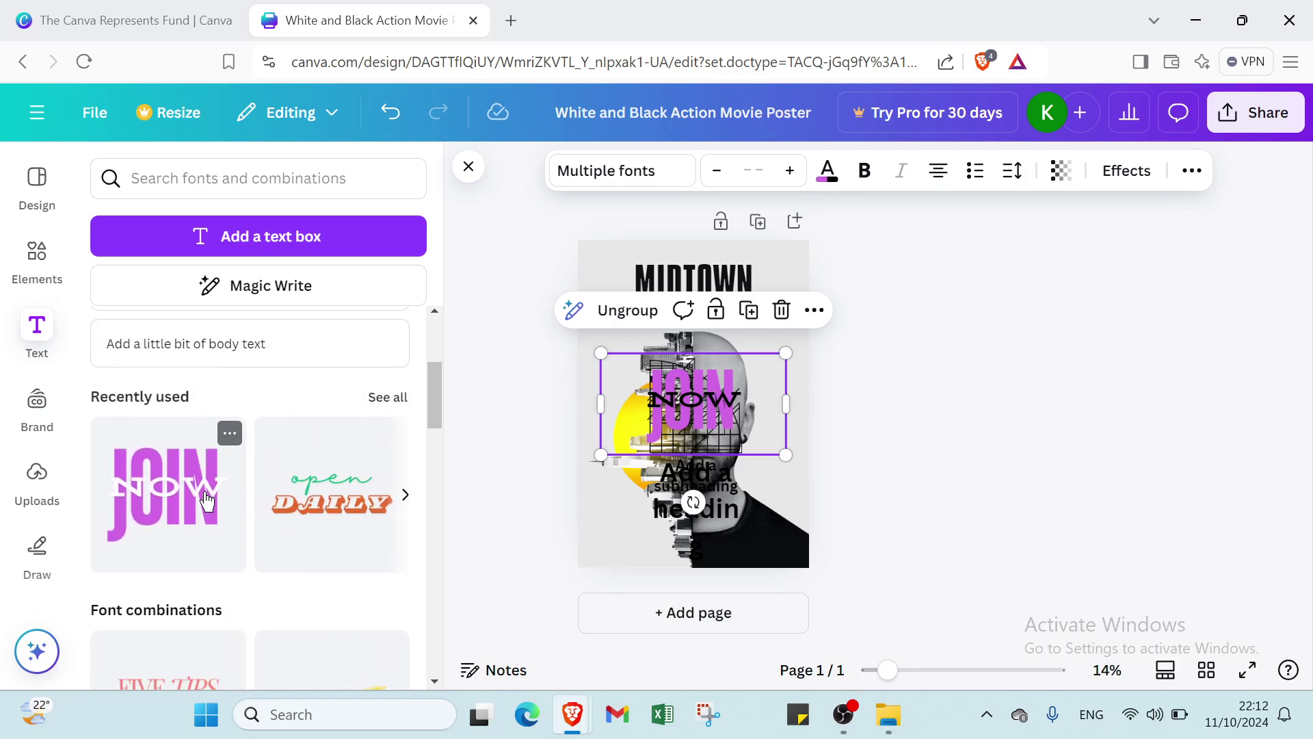
scroll(207, 499, "down", 7)
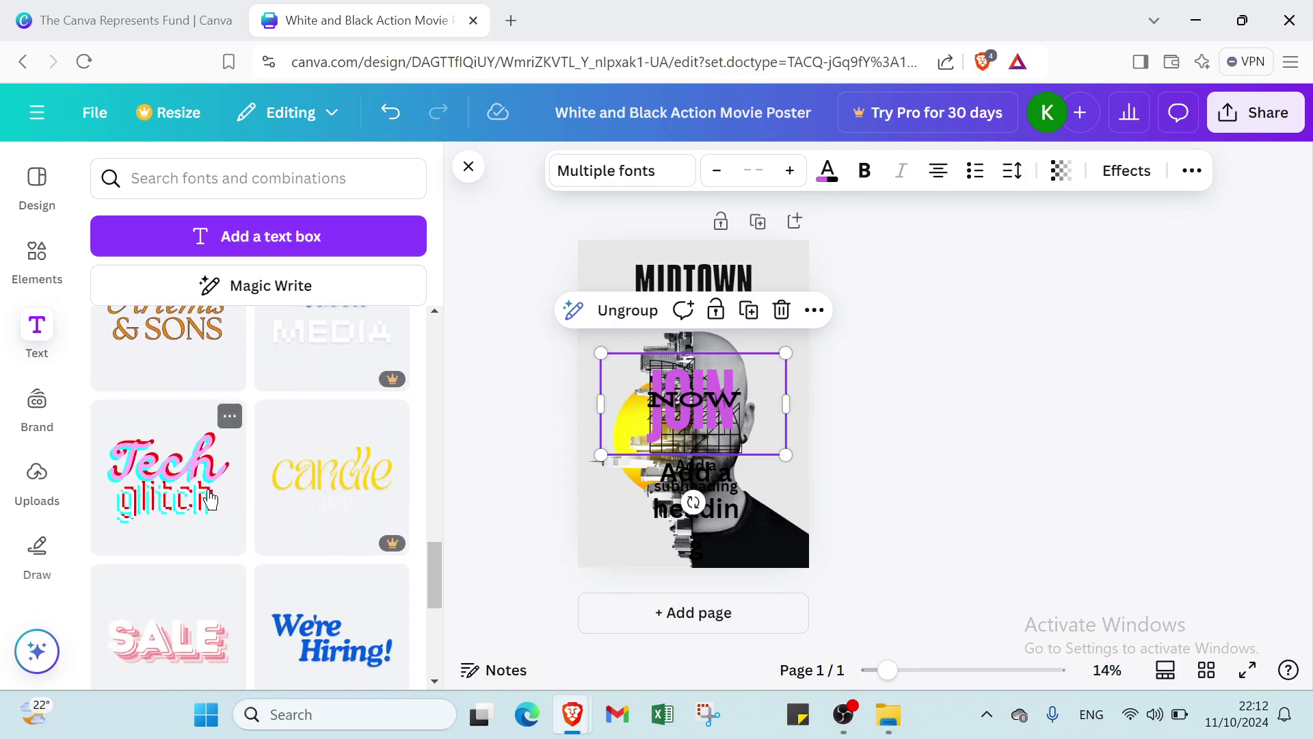
Browse through the Brand kit options in the left sidebar
left_click(38, 411)
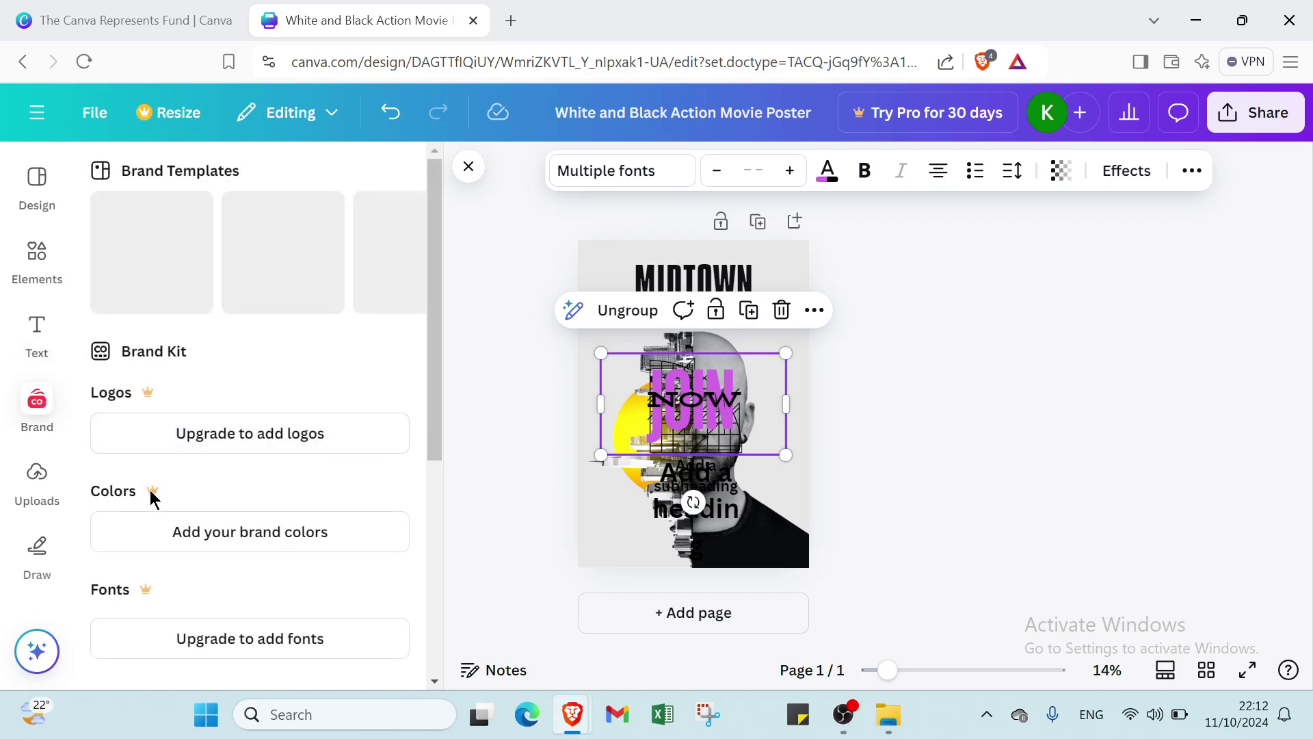
scroll(147, 496, "down", 4)
scroll(135, 513, "down", 2)
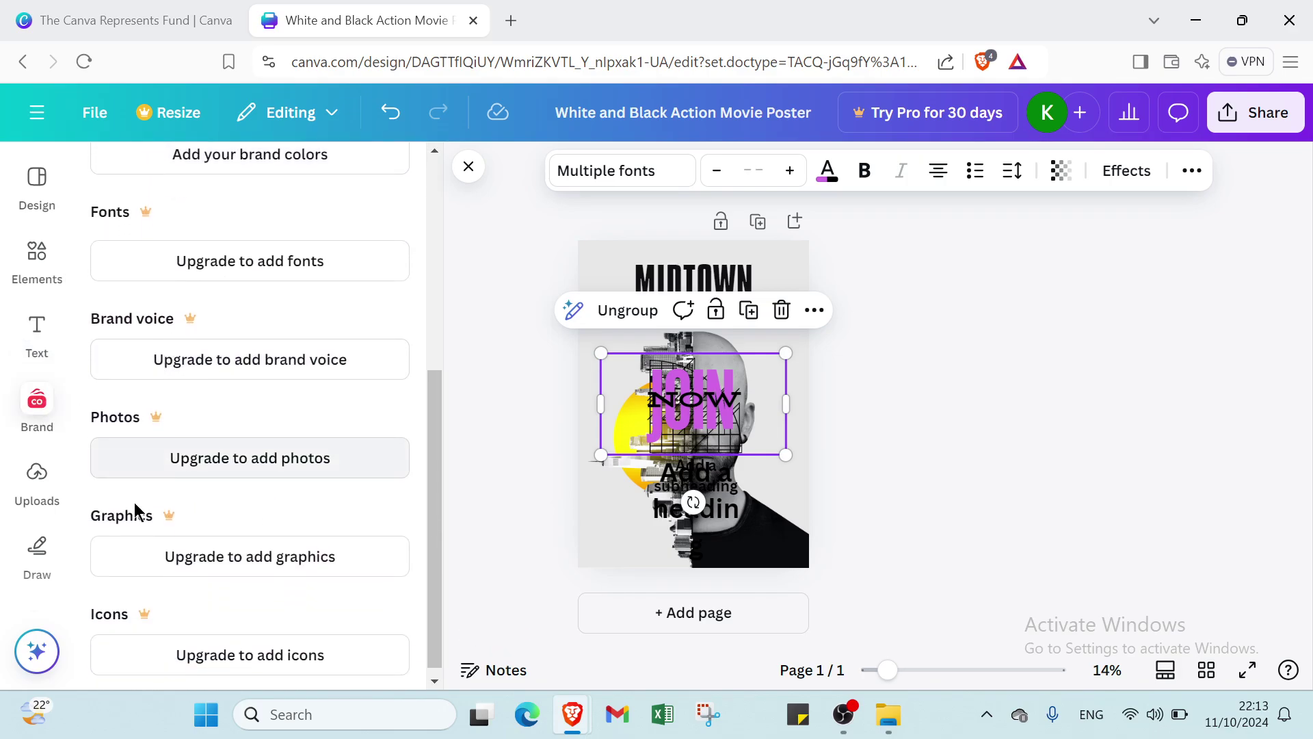
scroll(176, 555, "up", 6)
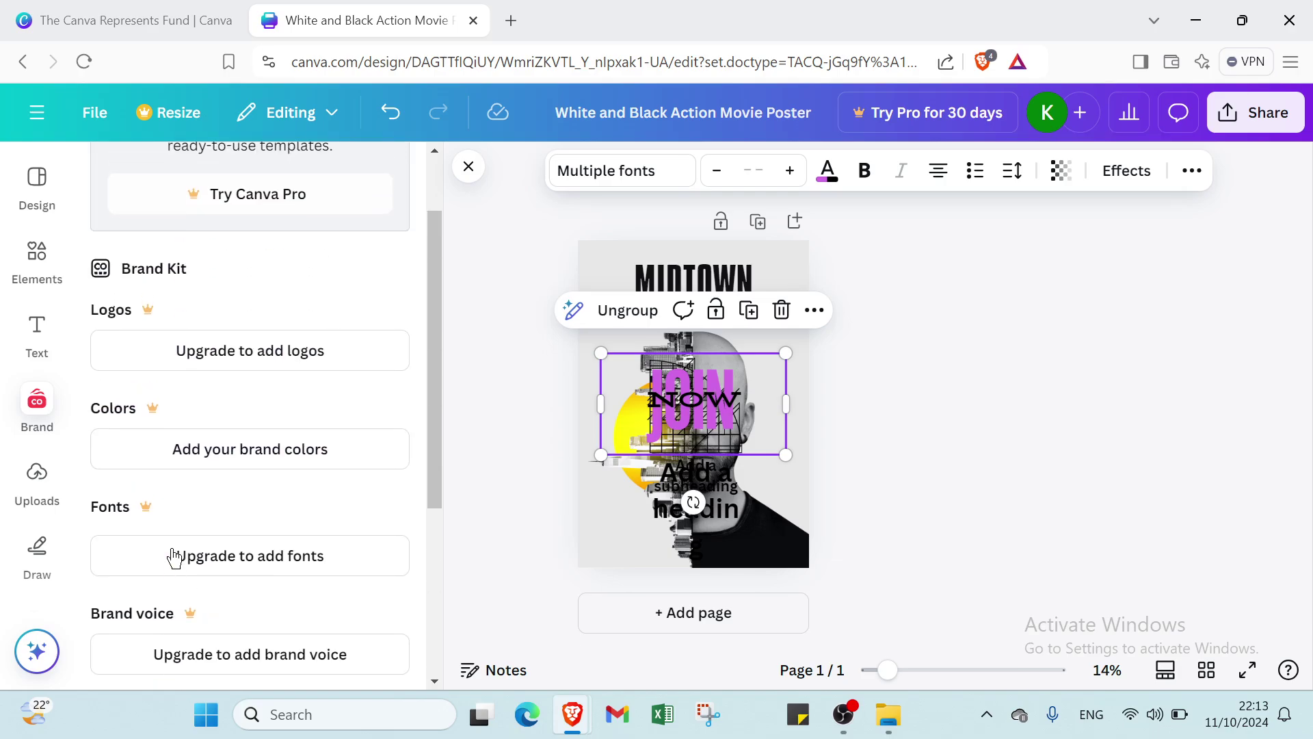
Show the Uploads panel and check its Images, Videos and Audio lists, ending on Images
left_click(38, 474)
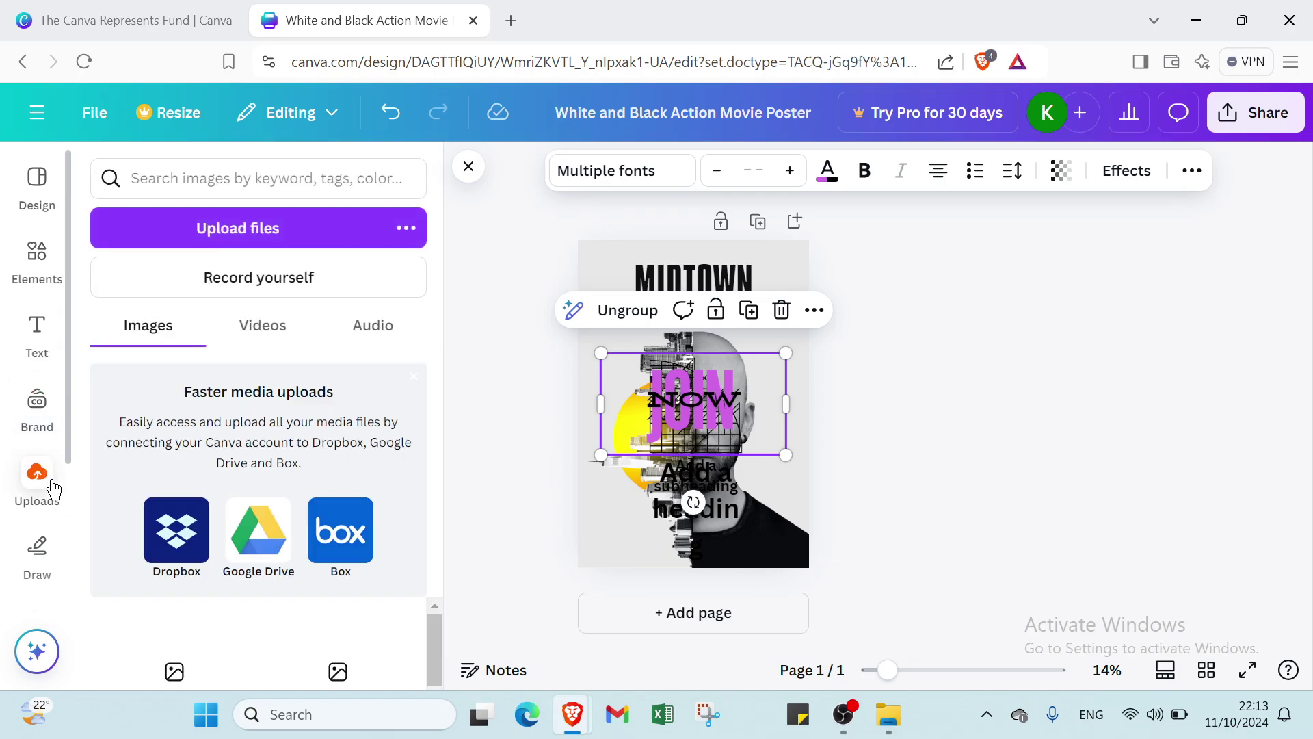
left_click(236, 331)
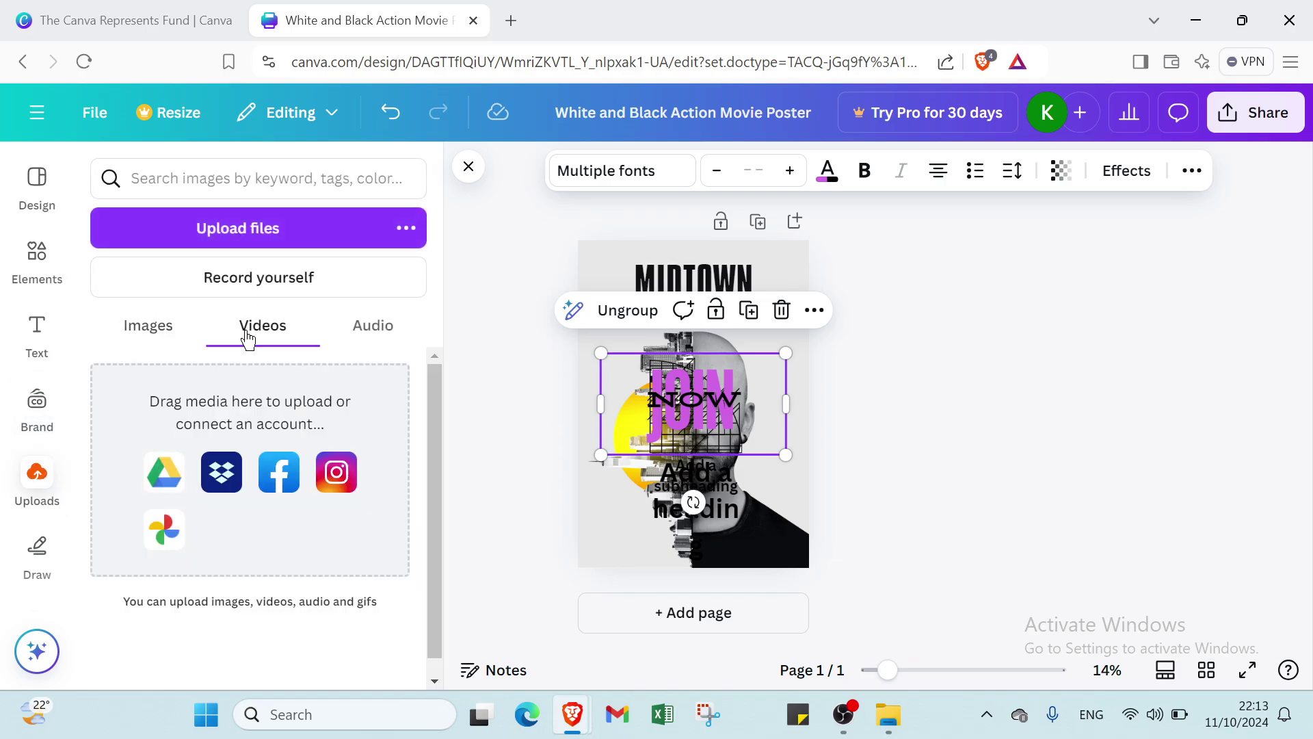
left_click(176, 331)
left_click(238, 332)
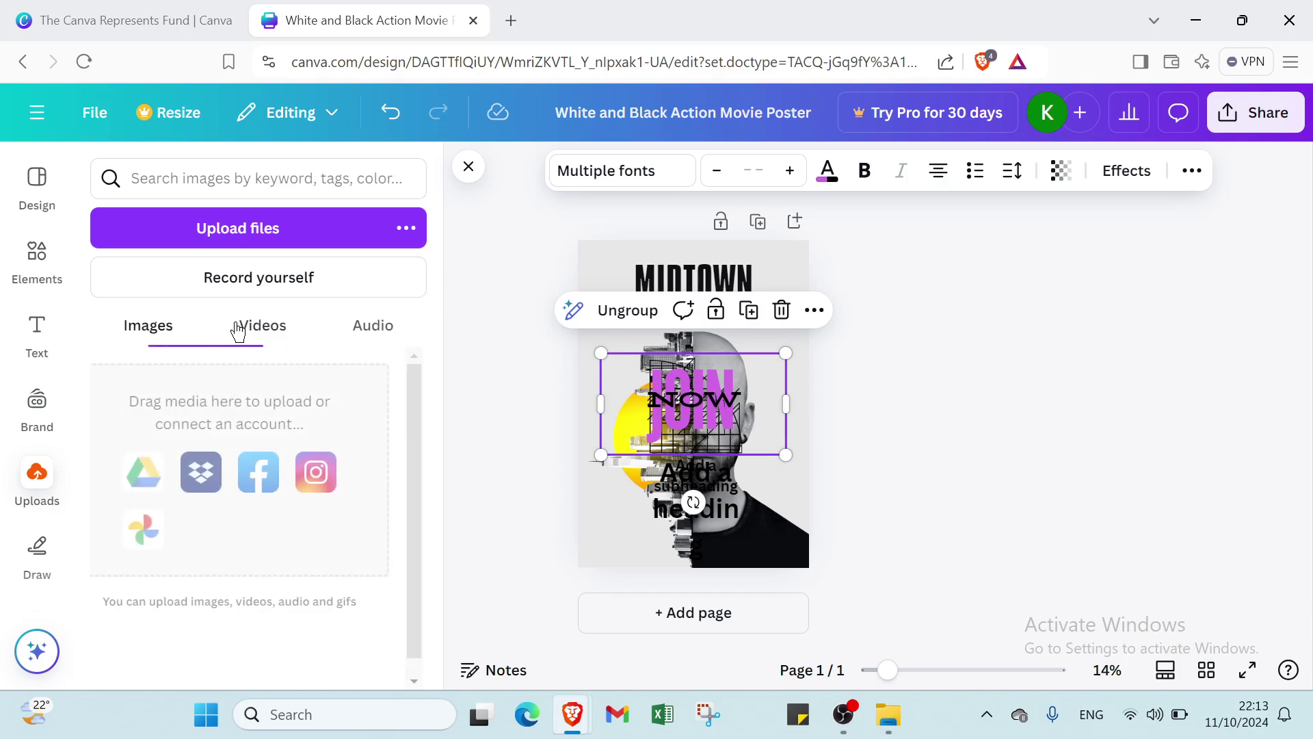
left_click(373, 327)
left_click(197, 339)
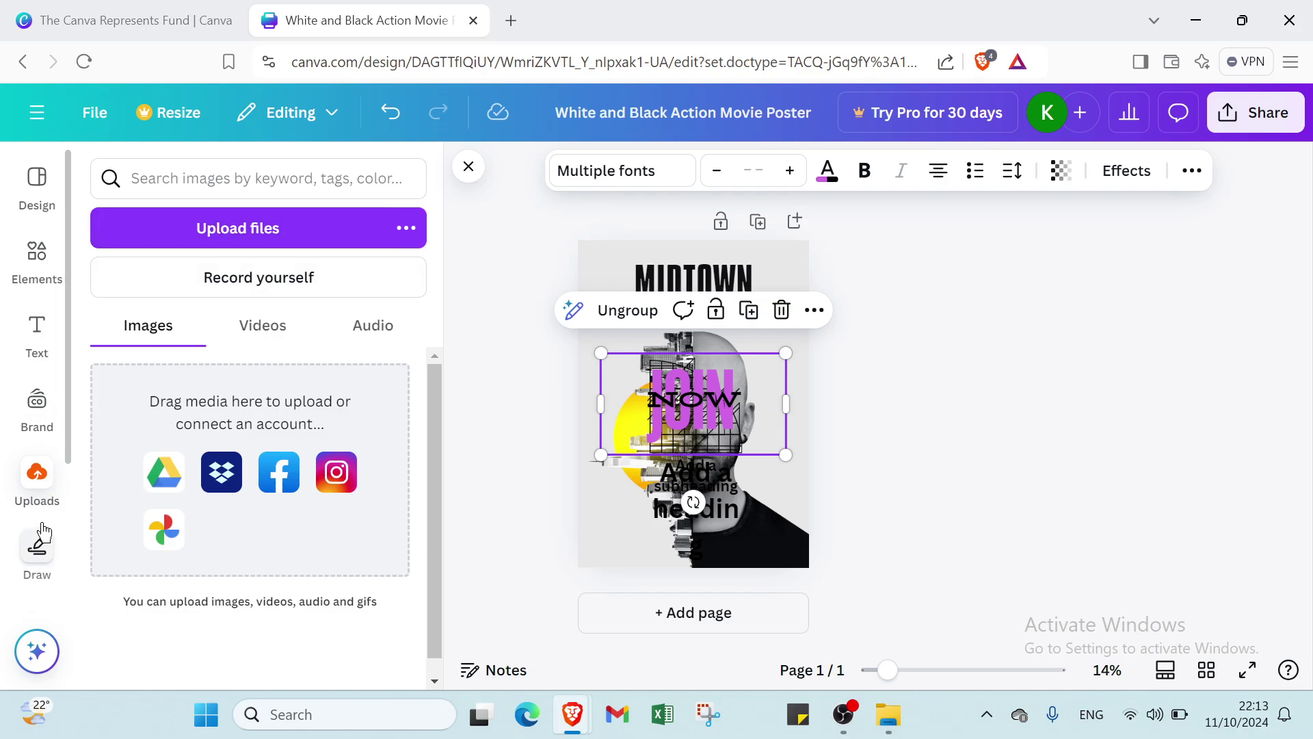
Scribble red marker strokes across the poster's upper half, then erase them
left_click(39, 545)
left_click(124, 305)
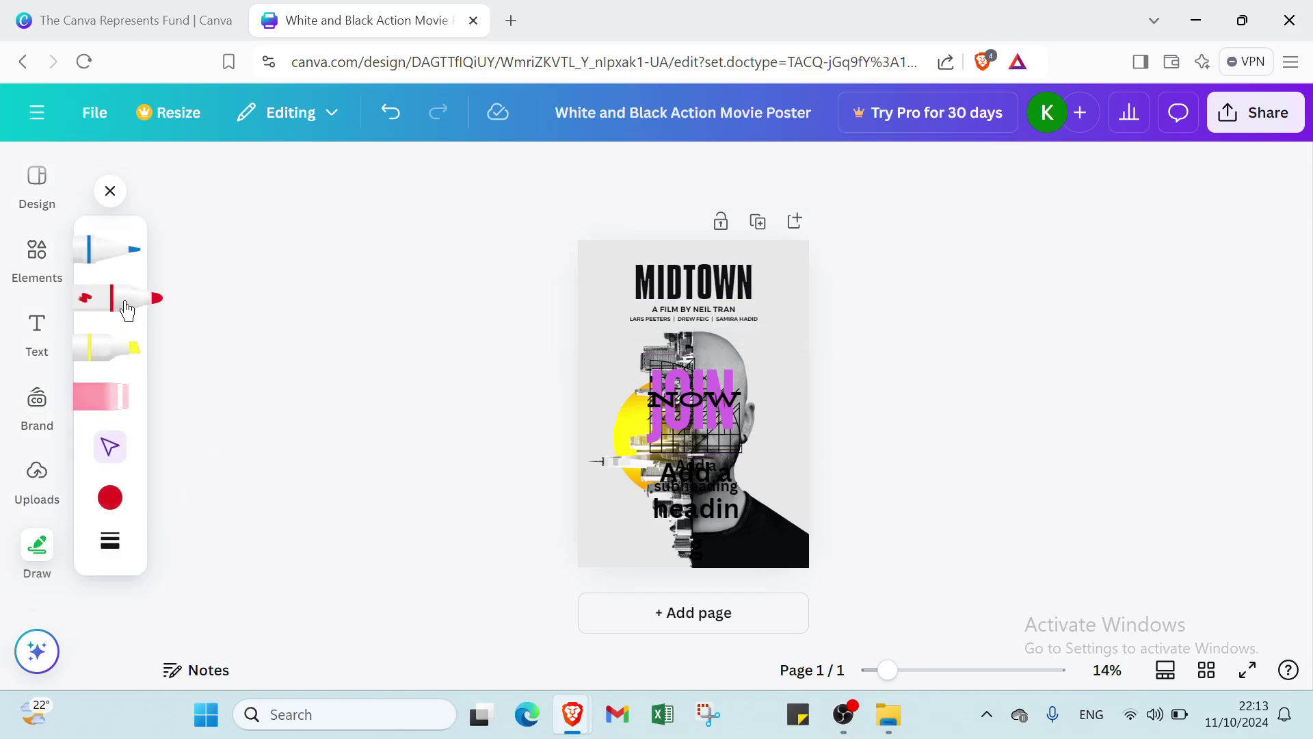
mouse_move(635, 291)
left_mouse_down()
mouse_move(765, 352)
mouse_move(715, 394)
mouse_move(639, 403)
mouse_move(626, 388)
mouse_move(740, 376)
left_mouse_up()
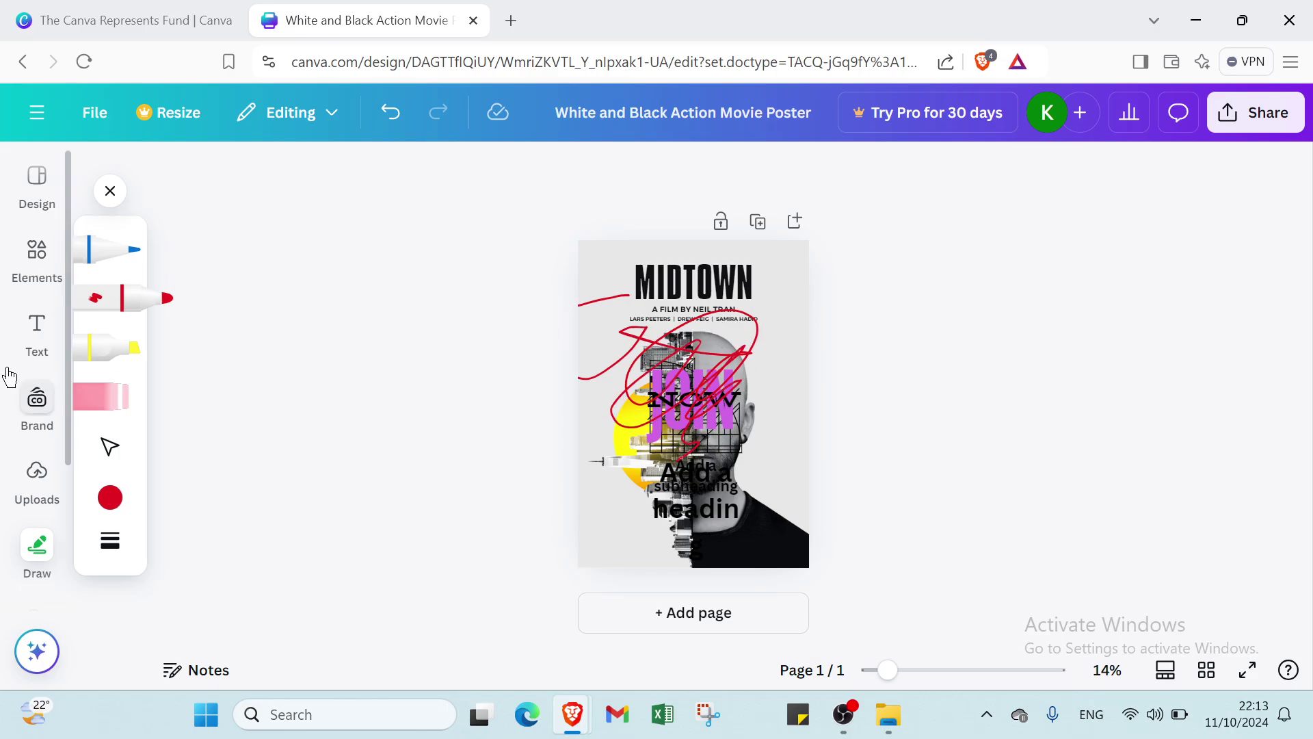
left_click(101, 399)
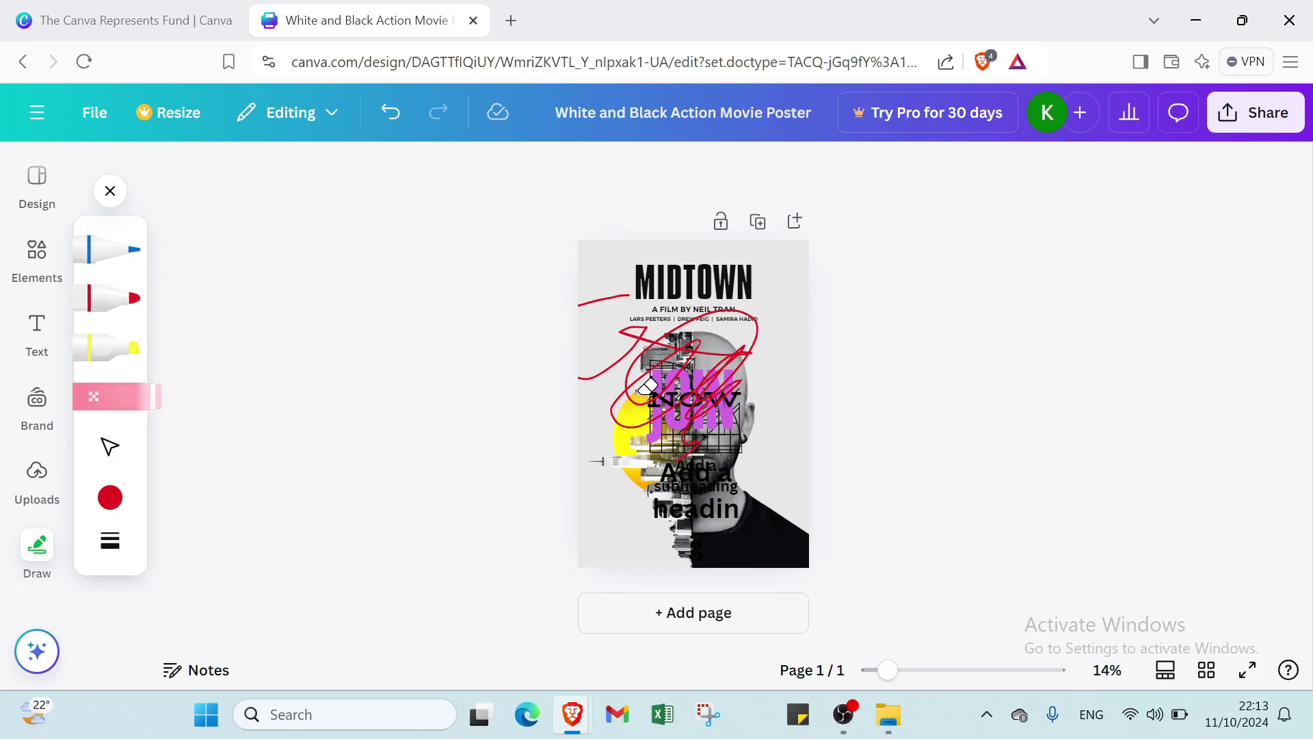
left_click(636, 372)
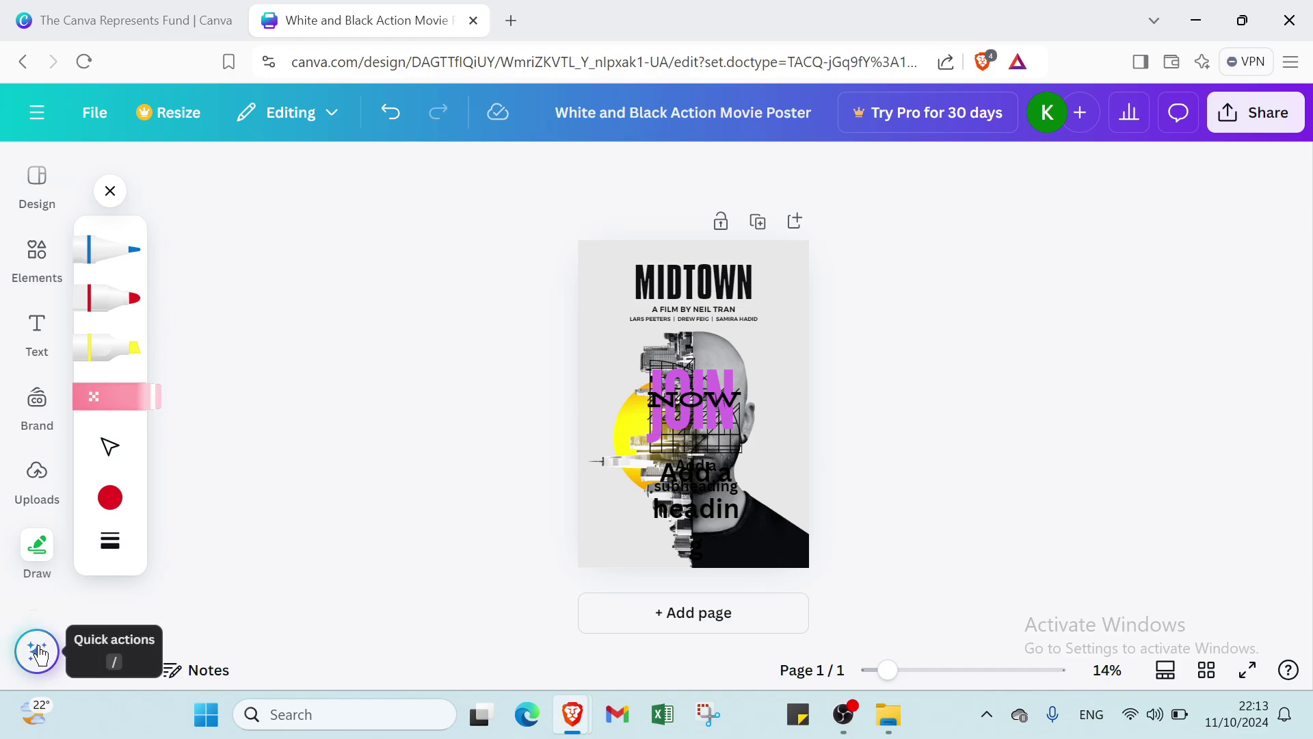
Check the design notes, then undo all test edits back to the light-grey background
left_click(171, 667)
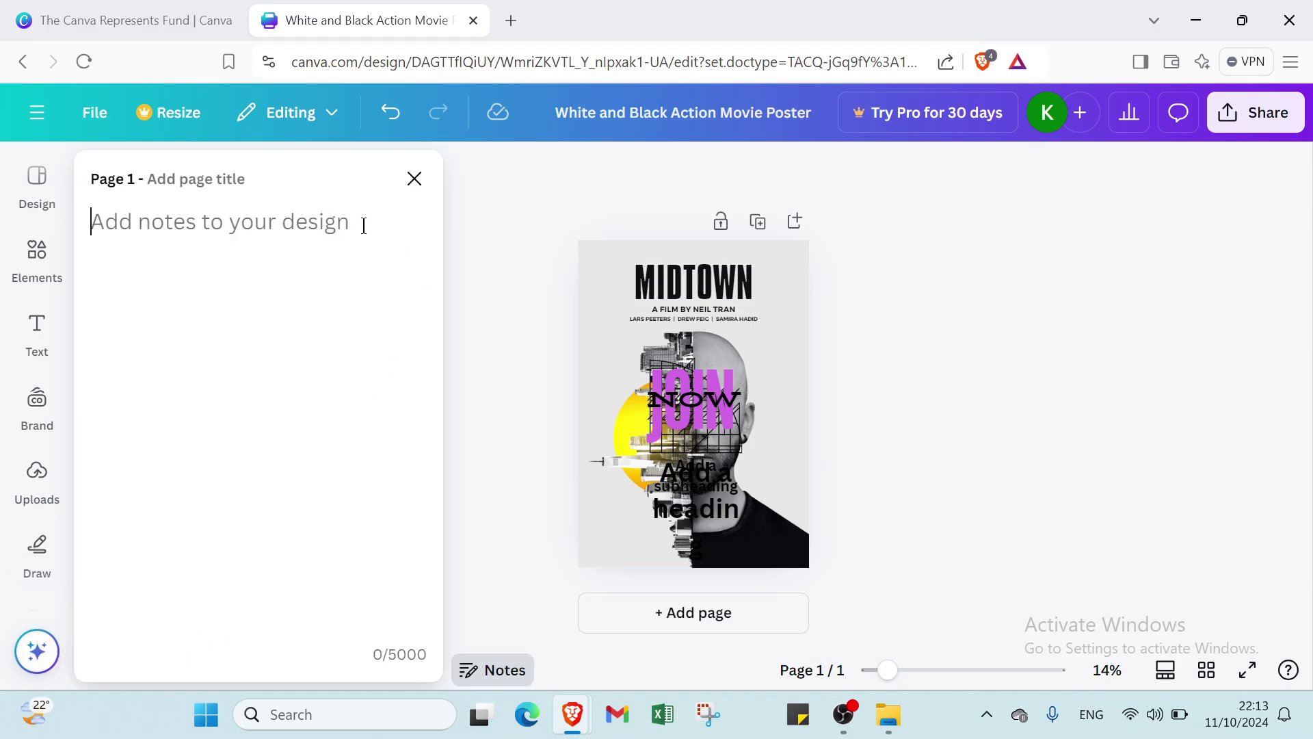
left_click(413, 179)
left_click(392, 124)
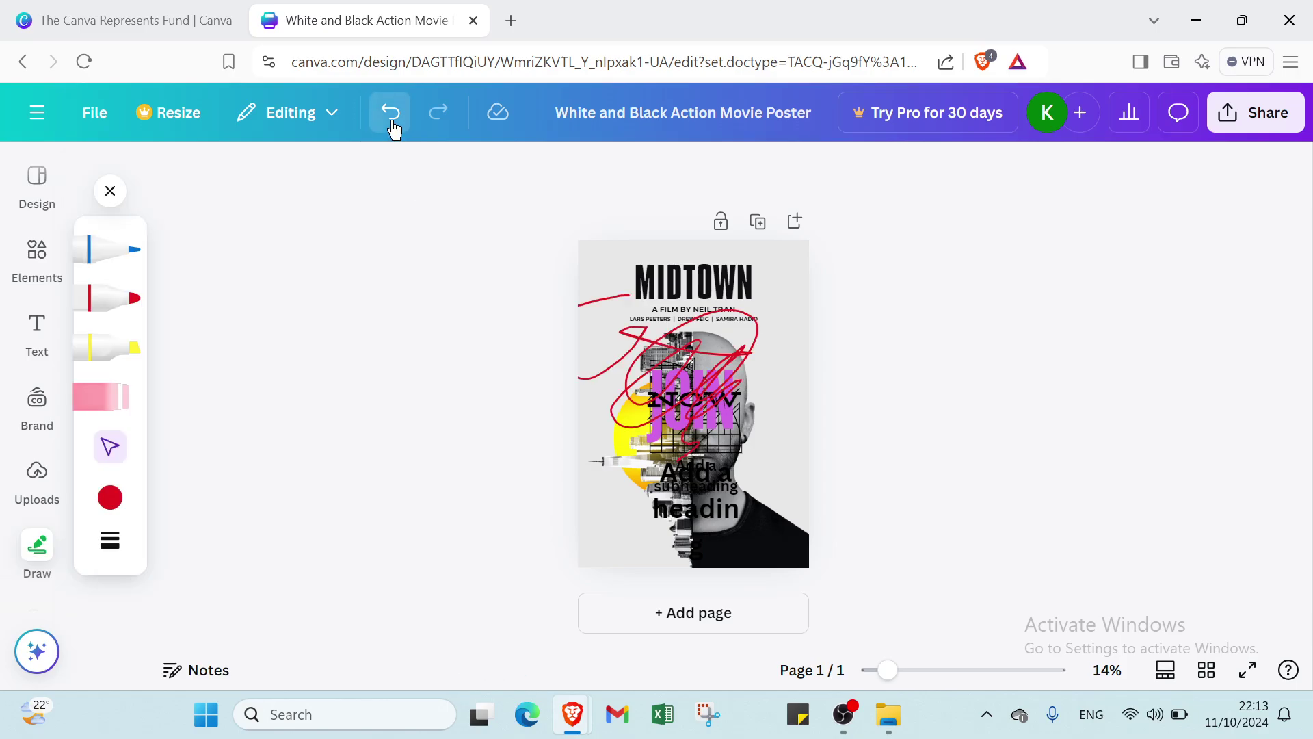
left_click(391, 113)
left_click(391, 114)
left_click(391, 114)
left_click(391, 113)
left_click(390, 113)
left_click(391, 113)
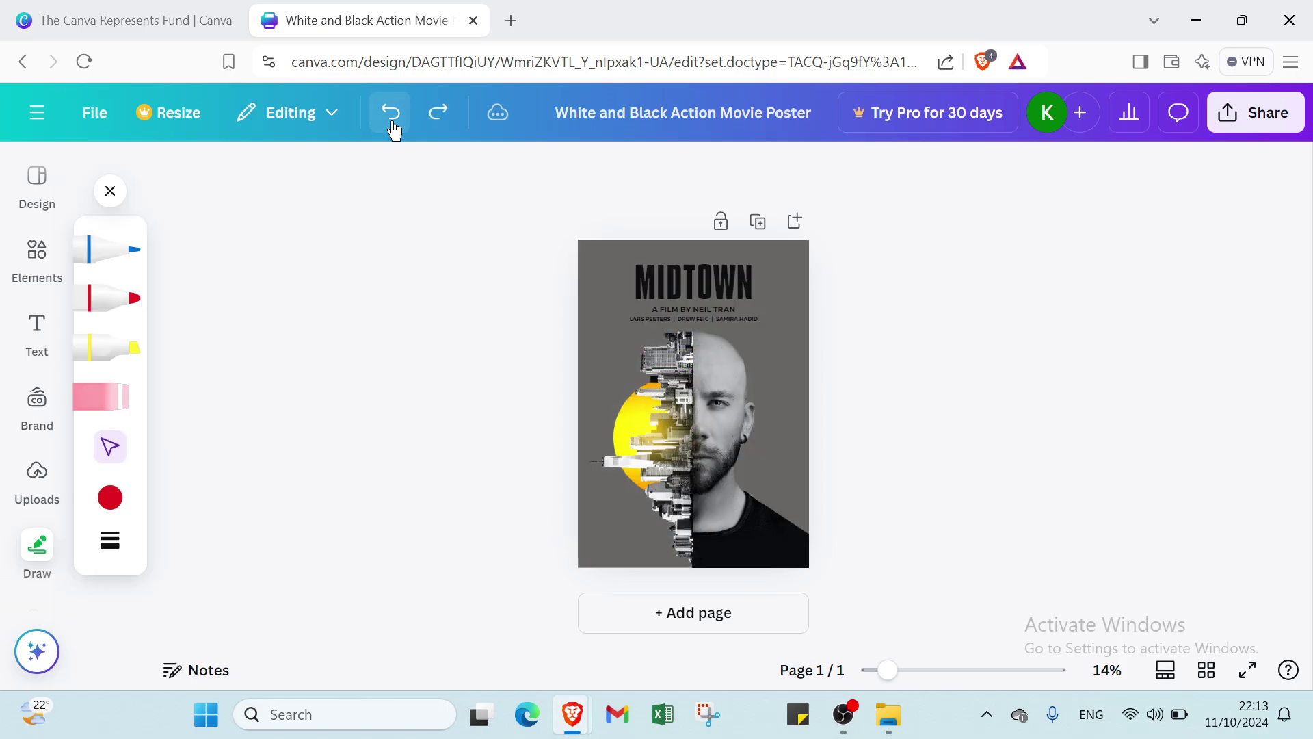
left_click(392, 115)
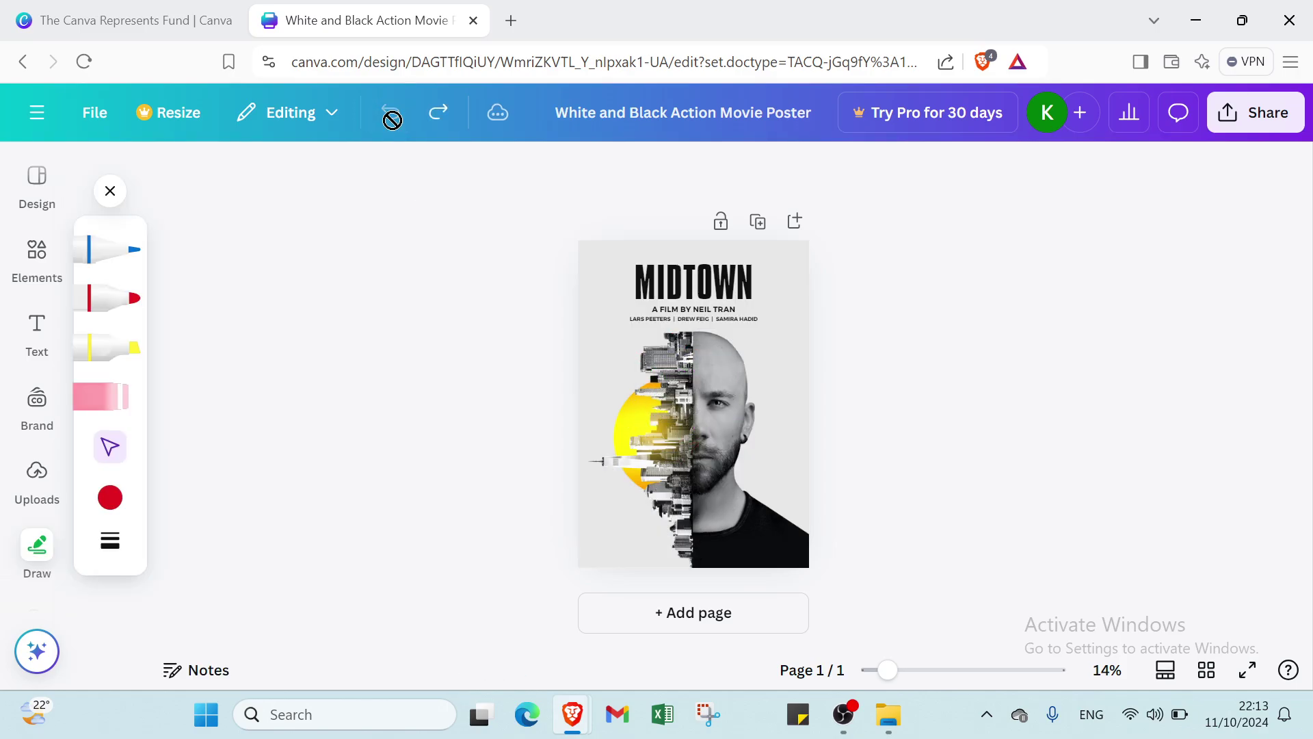
left_click(110, 191)
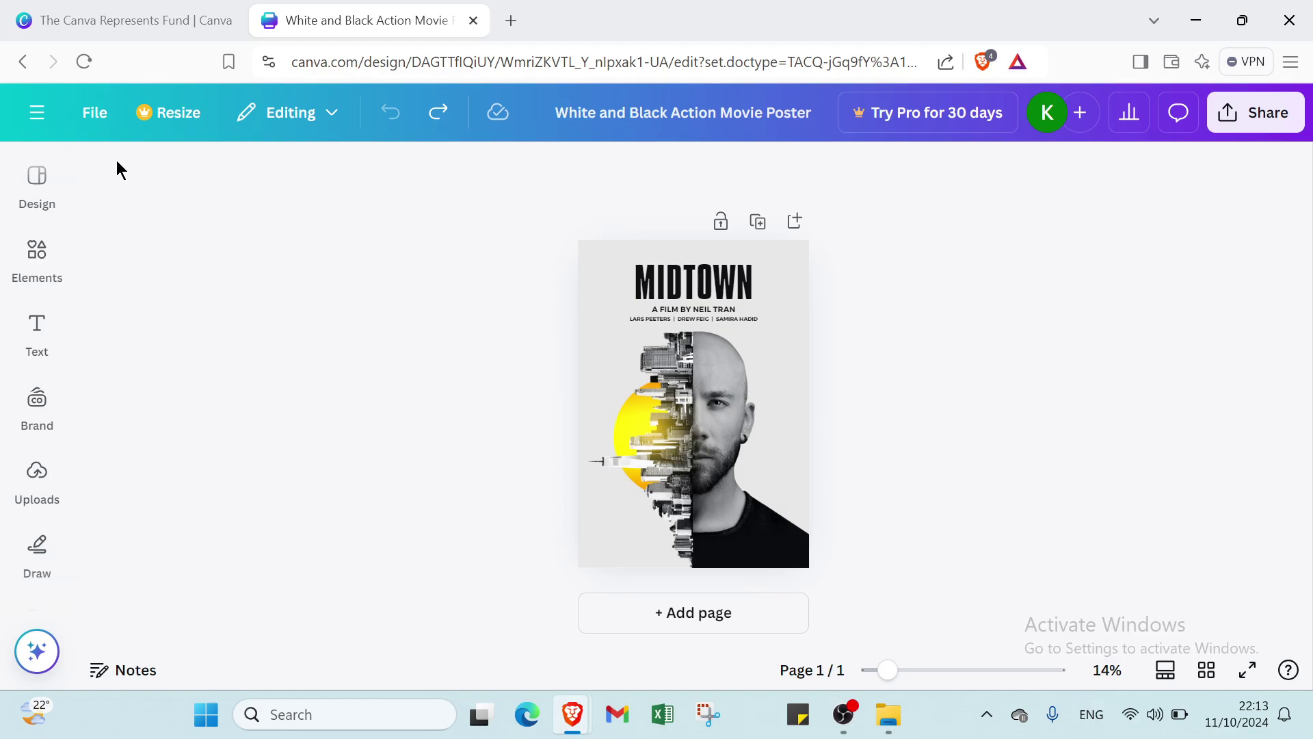
Go to Canva's Home page, then switch to The Canva Represents Fund tab
left_click(36, 112)
left_click(41, 143)
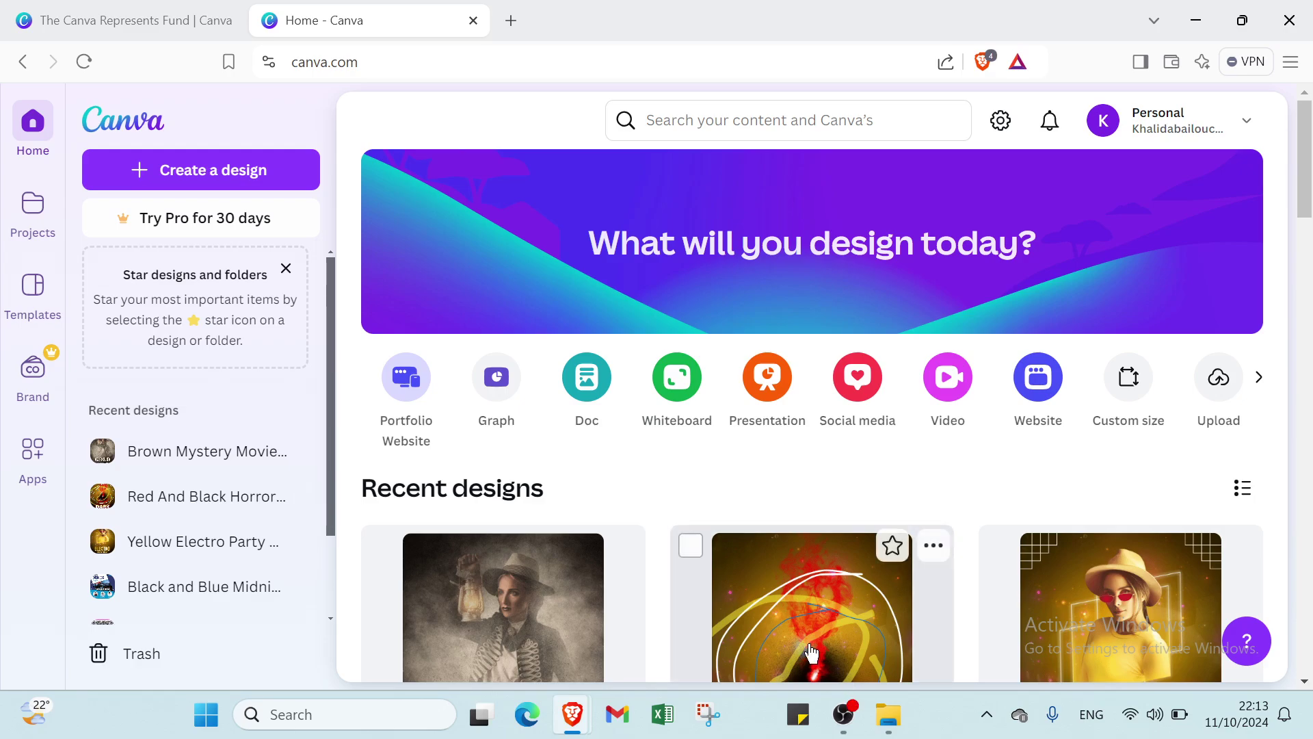
left_click(174, 13)
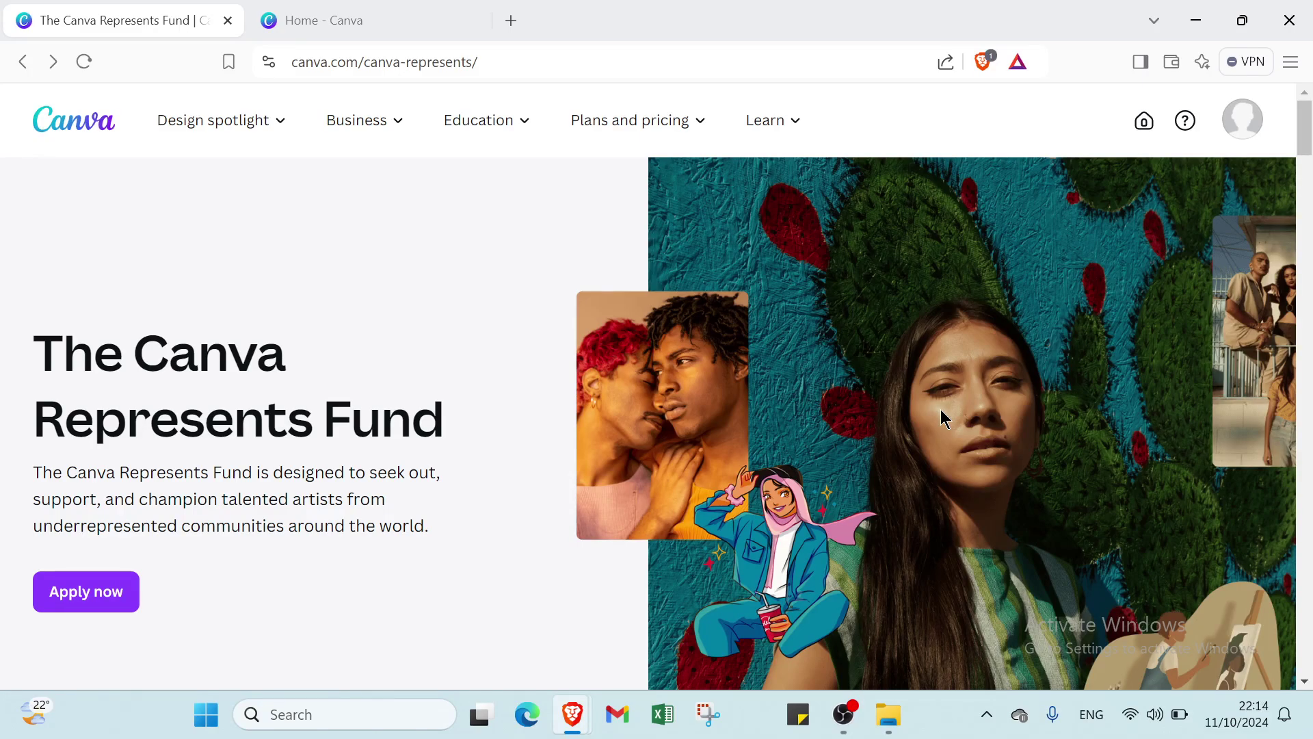
scroll(941, 409, "down", 3)
scroll(941, 409, "up", 3)
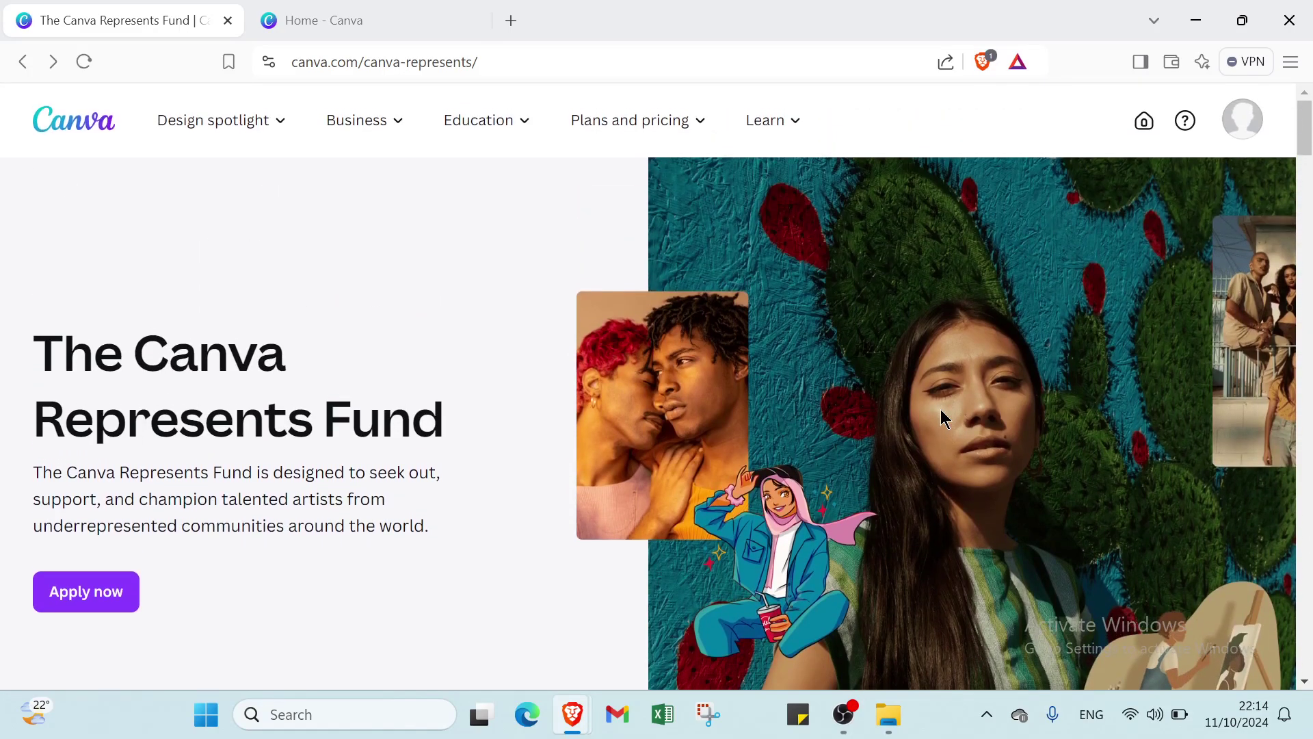